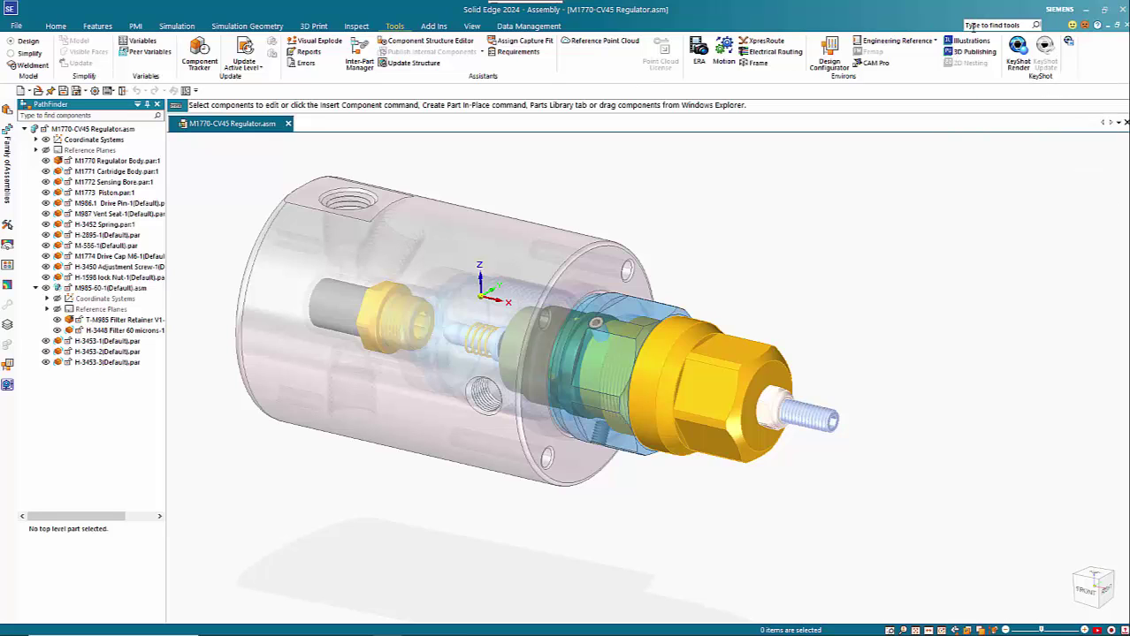
Send the regulator assembly to 3D Publishing and create a document from all pages of the Work Instructions HD template
left_click(969, 53)
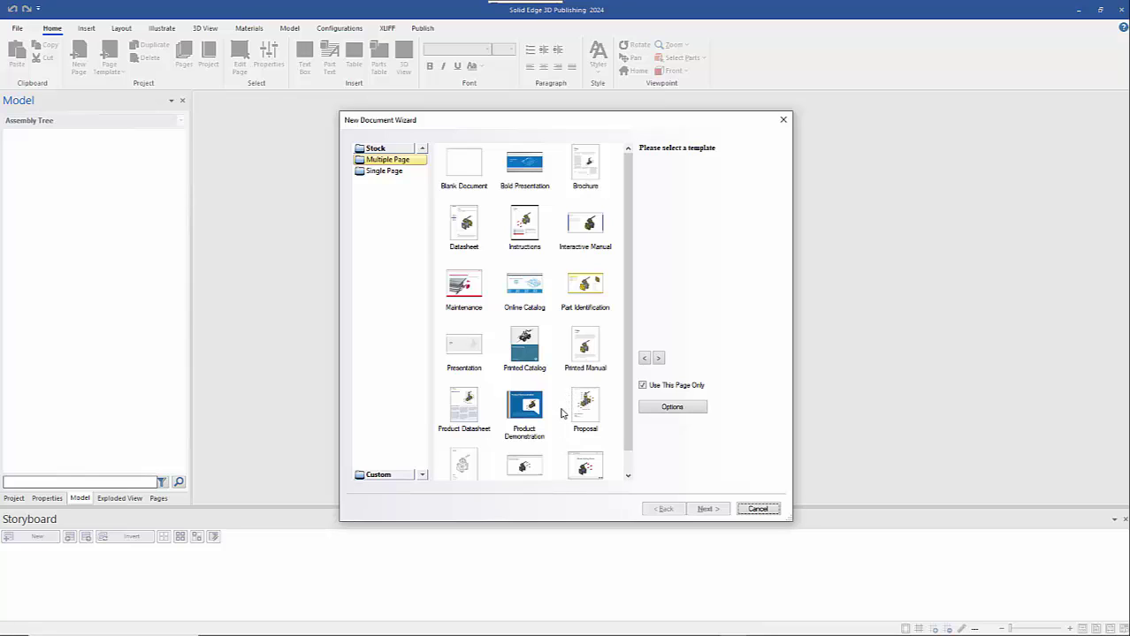
left_click(632, 465)
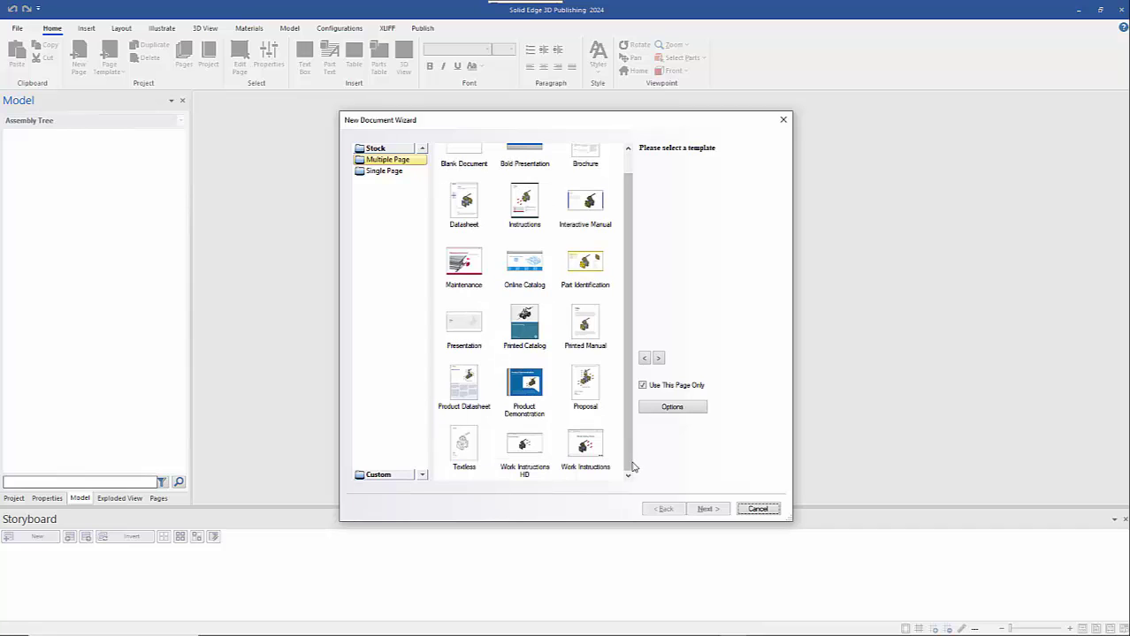
left_click(524, 451)
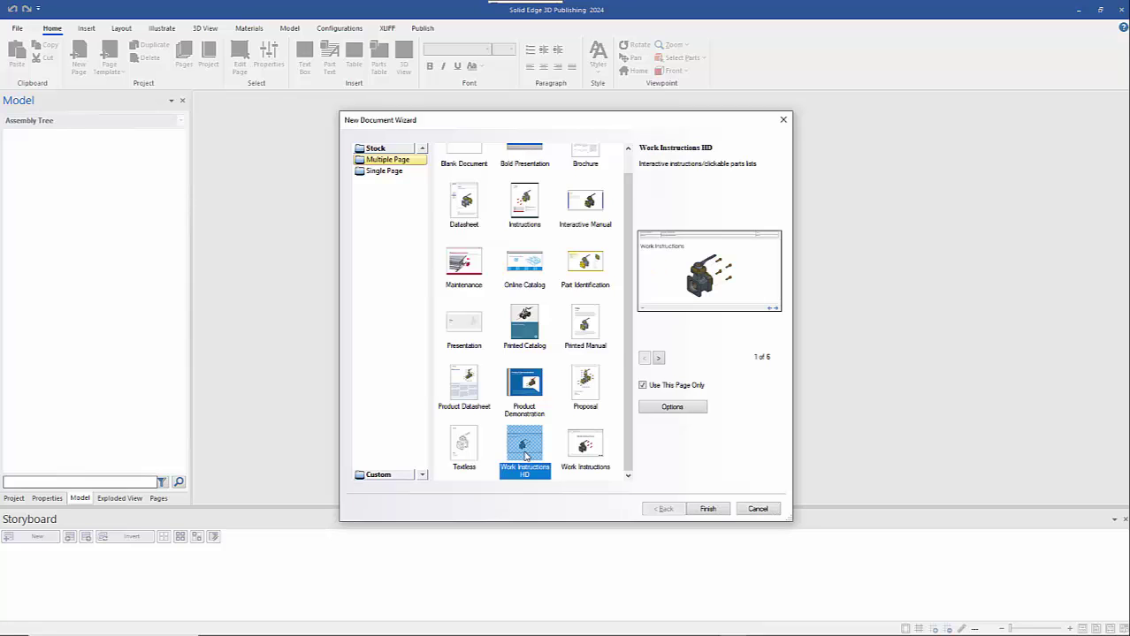
left_click(657, 359)
left_click(658, 359)
left_click(658, 359)
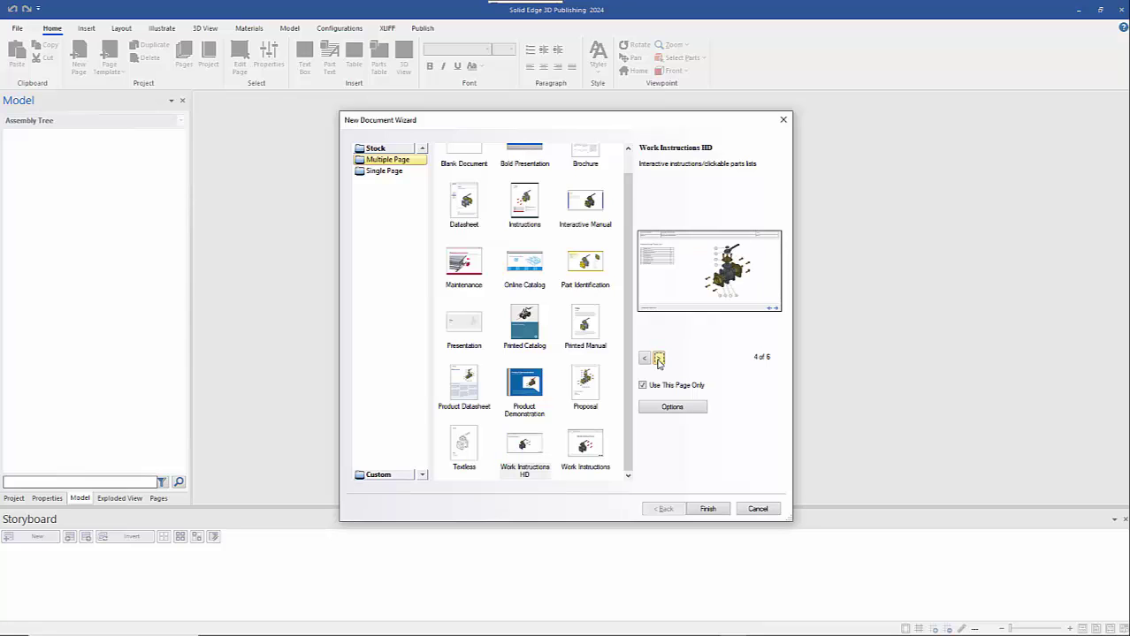
left_click(658, 359)
left_click(643, 386)
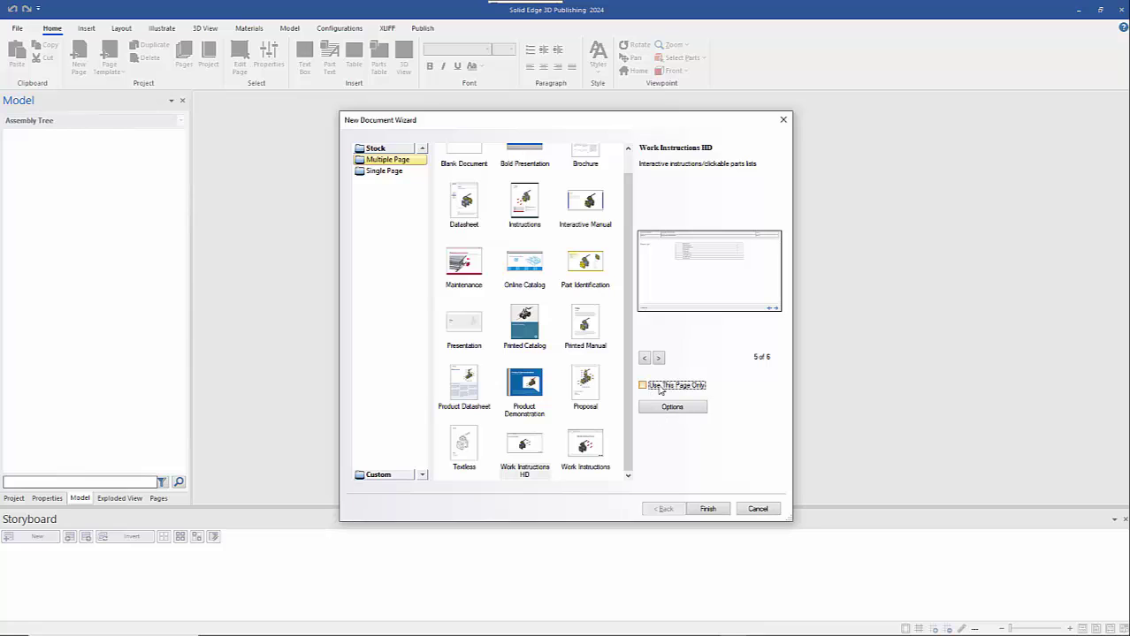
left_click(708, 509)
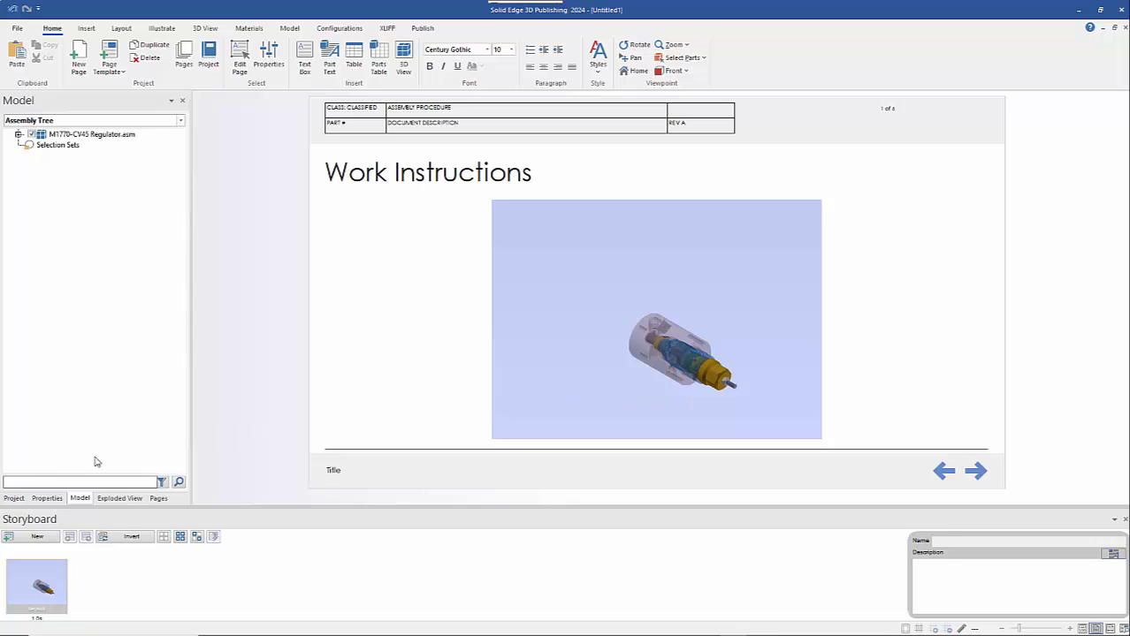
Expand the project's pages, show them by name, and open the Instructions page
left_click(13, 498)
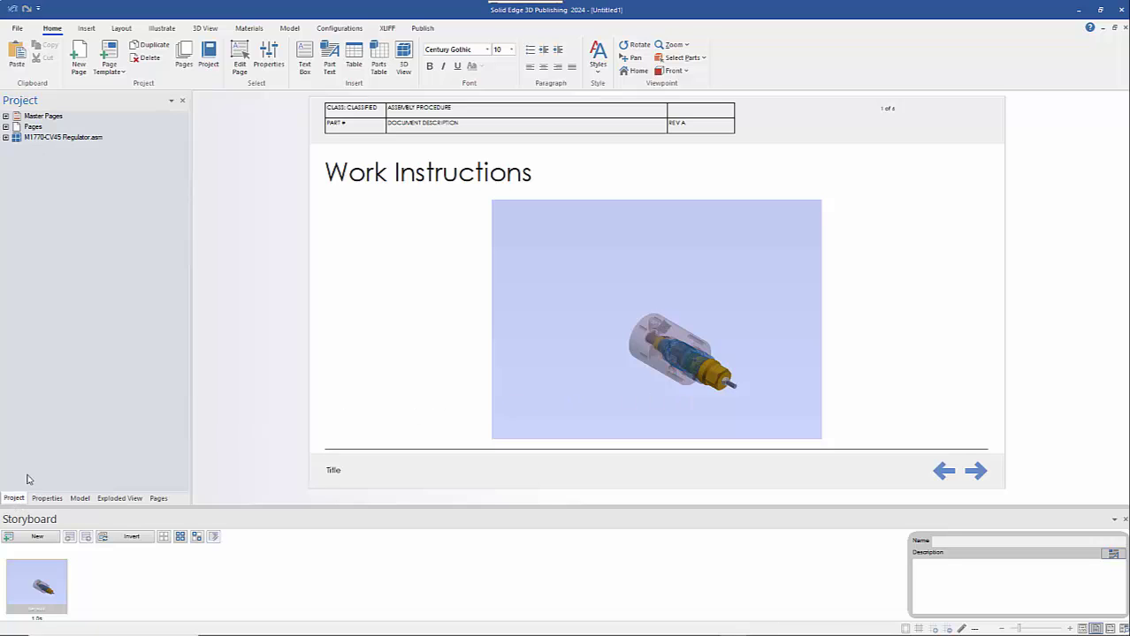
left_click(5, 126)
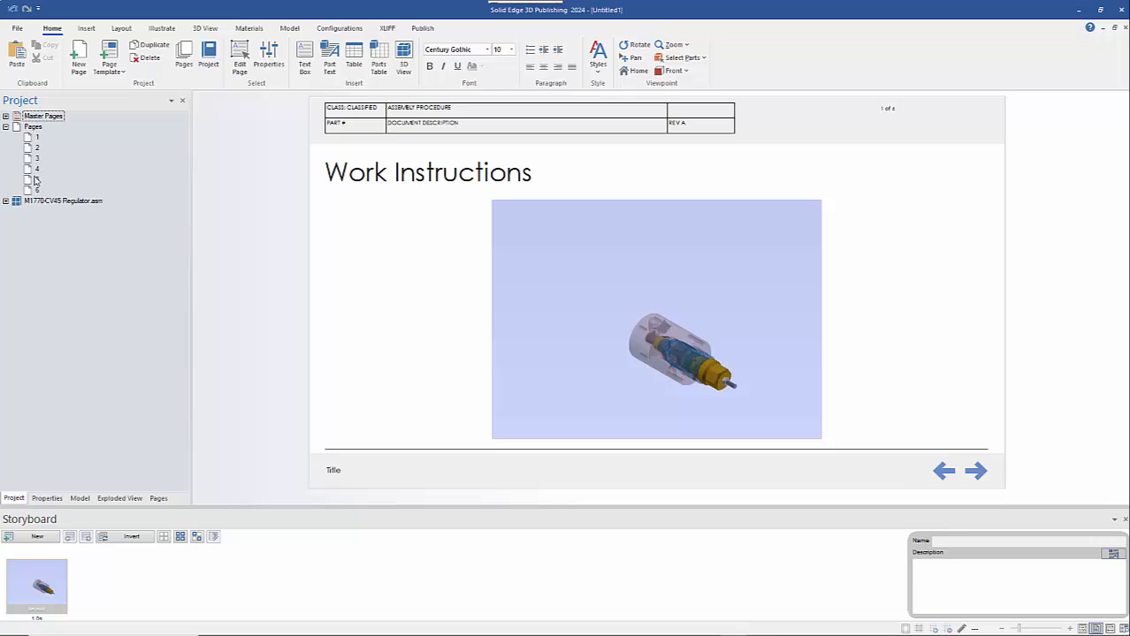
left_click(35, 129)
left_click(41, 137)
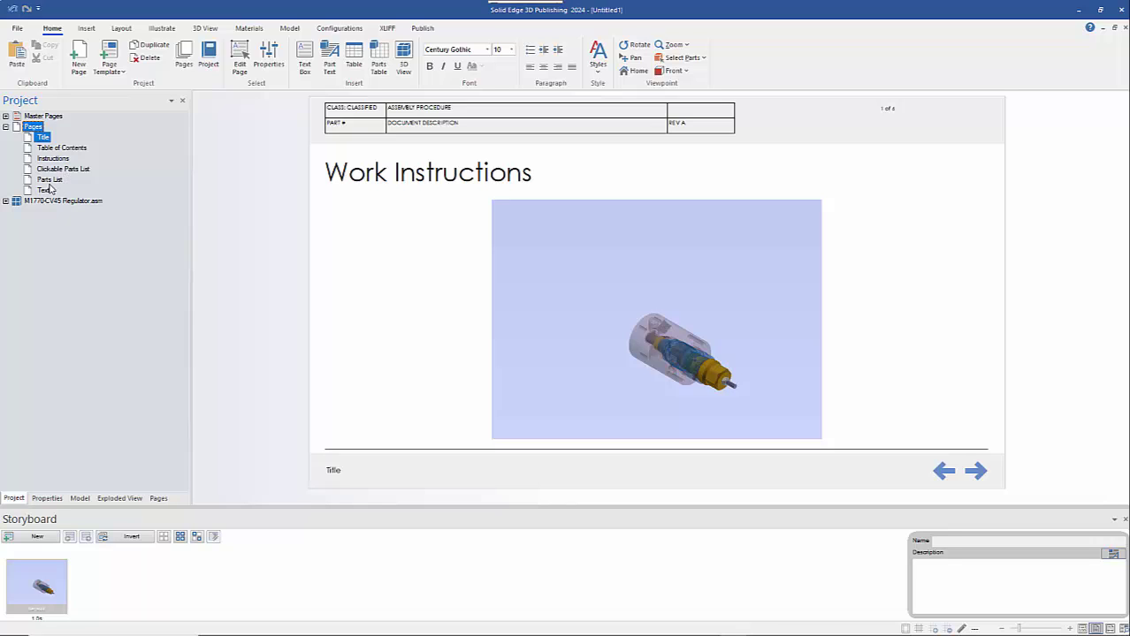
left_click(62, 159)
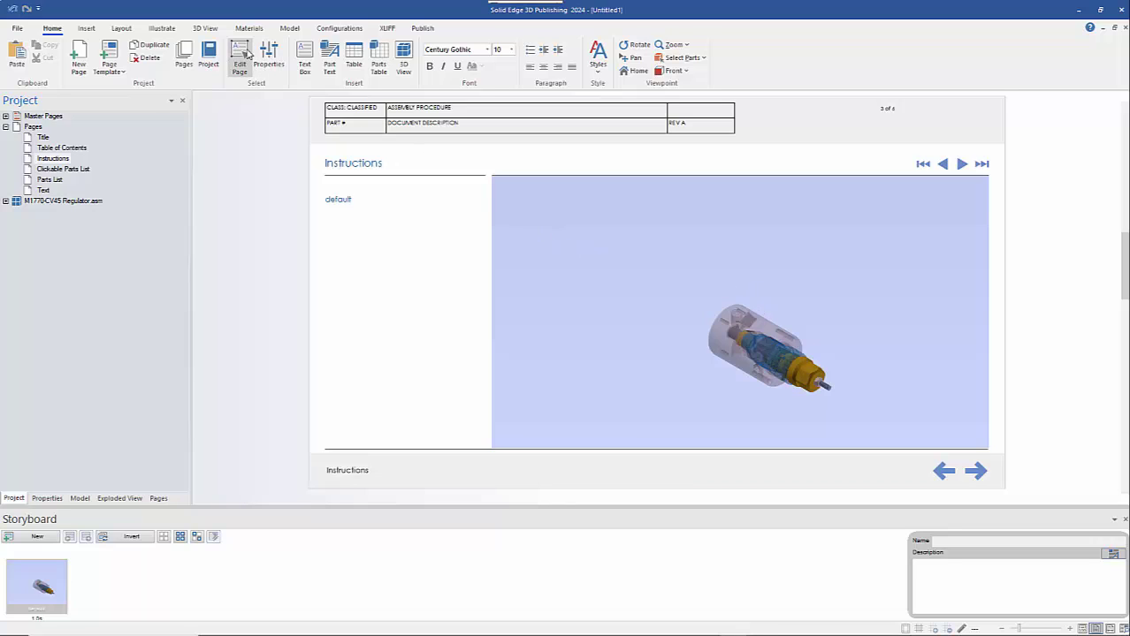
Create a new exploded view on the Instructions page, removing the number suffix from its default name
double_click(910, 234)
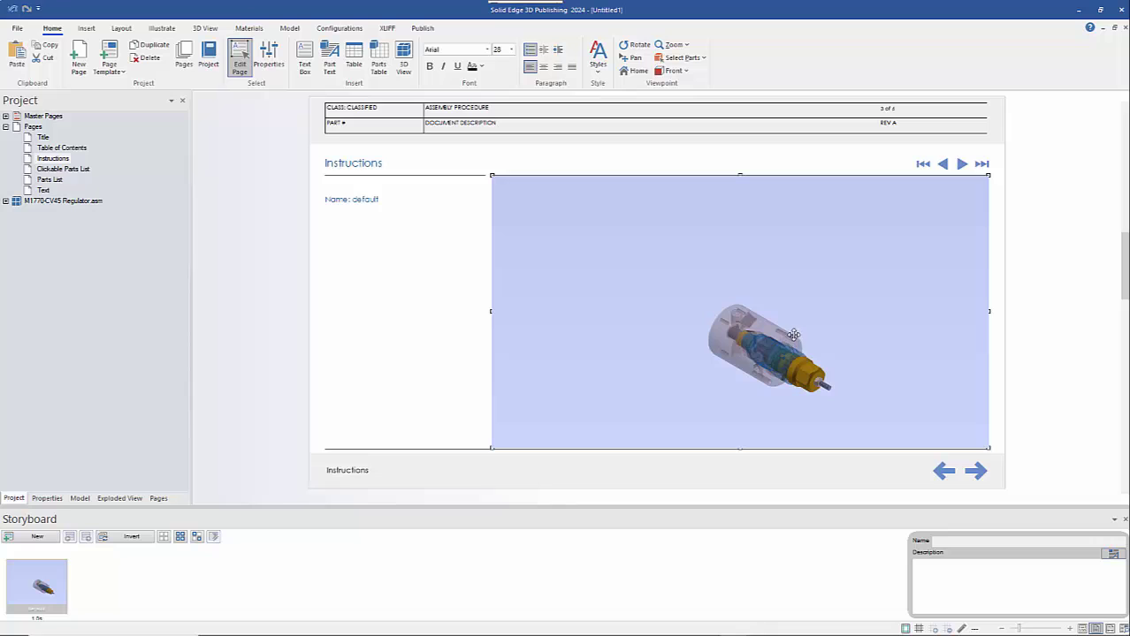
mouse_move(792, 332)
left_mouse_down()
mouse_move(741, 301)
mouse_move(781, 329)
left_mouse_up()
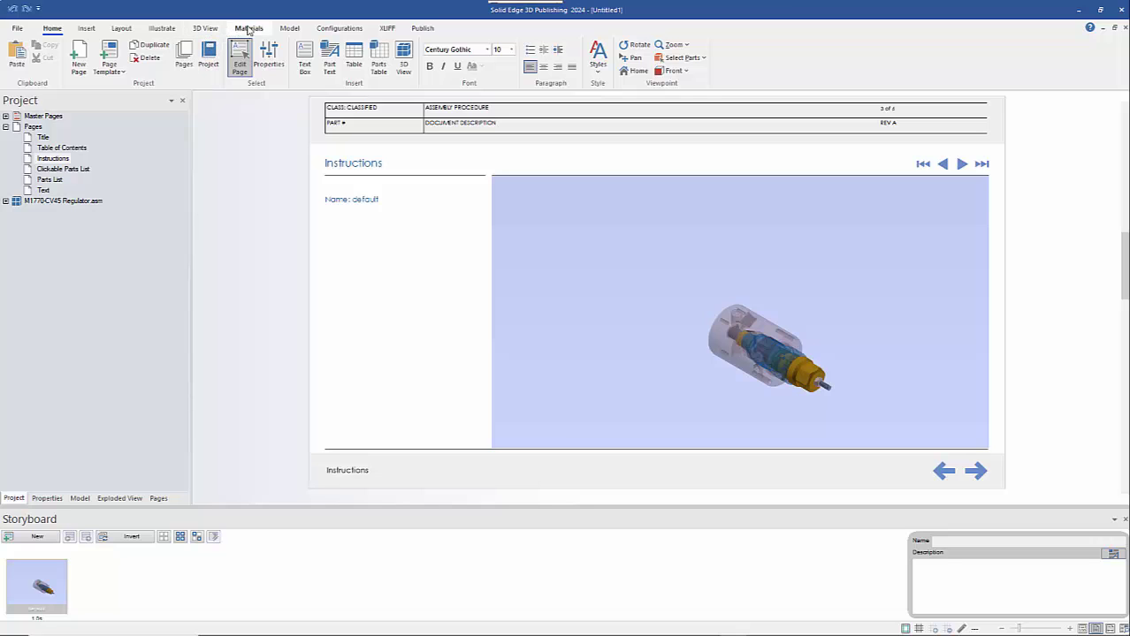
left_click(287, 28)
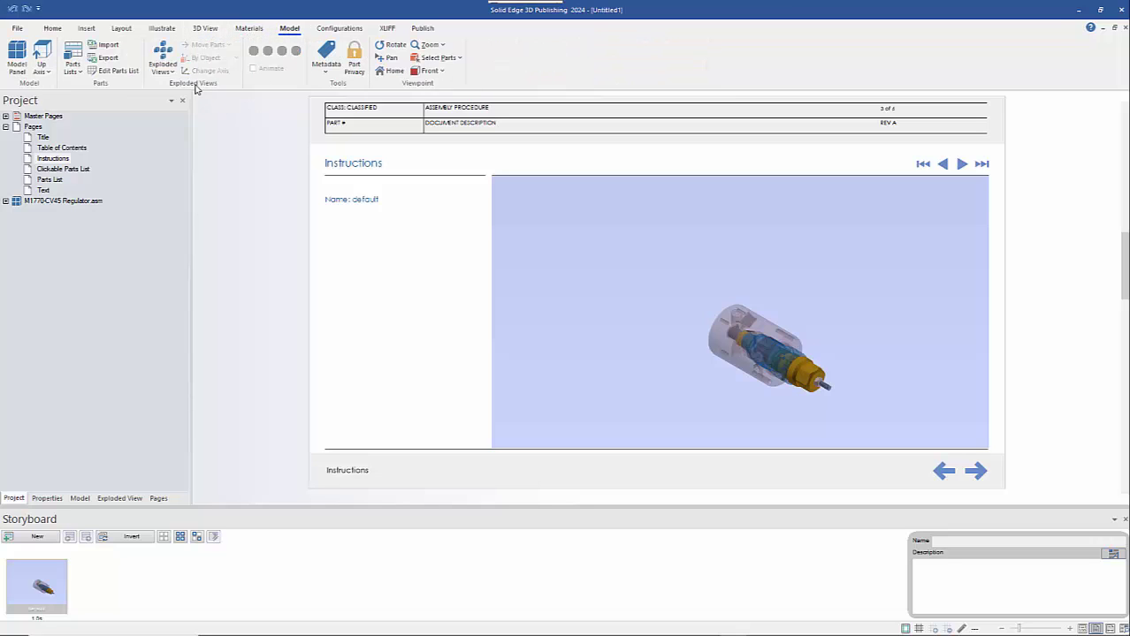
left_click(168, 70)
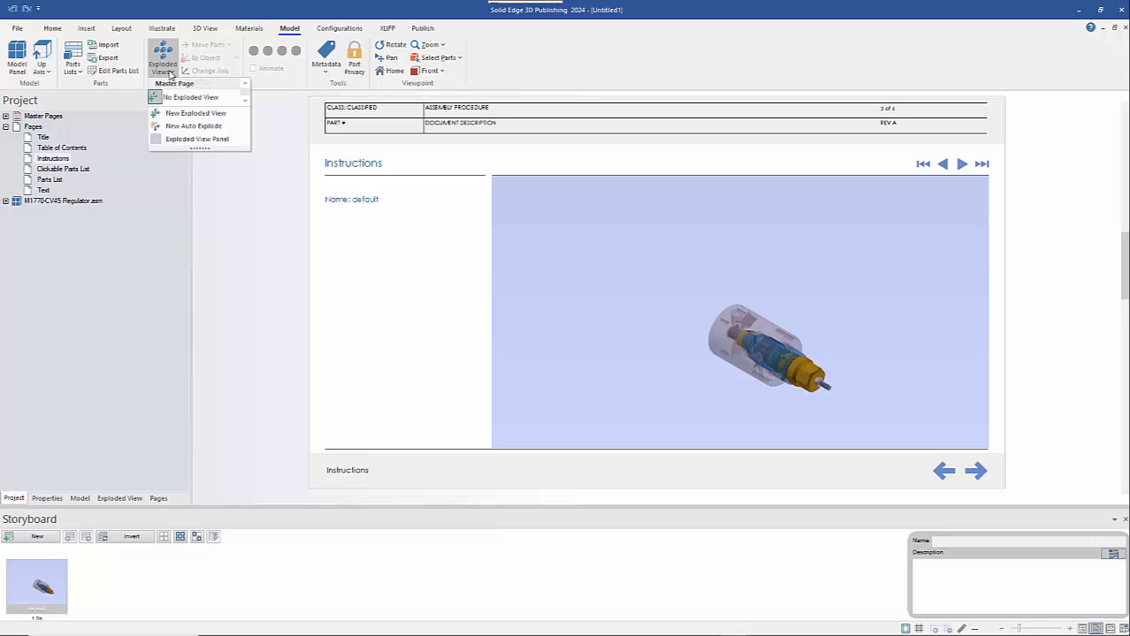
left_click(185, 120)
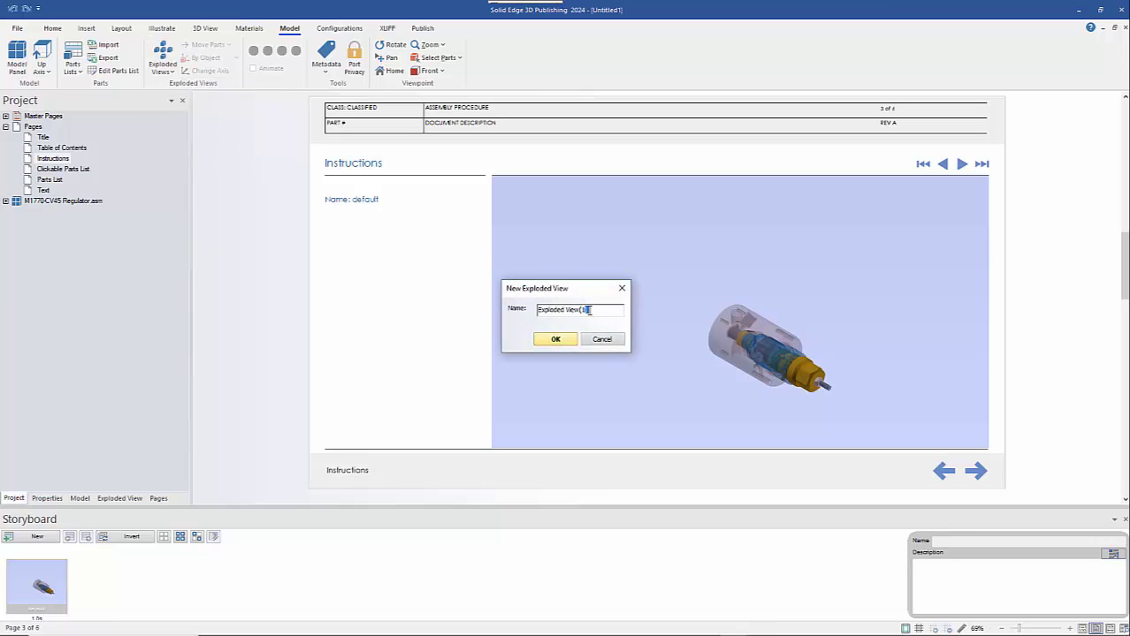
double_click(583, 314)
left_click_drag(583, 315, 582, 314)
key("BackSpace")
left_click(557, 340)
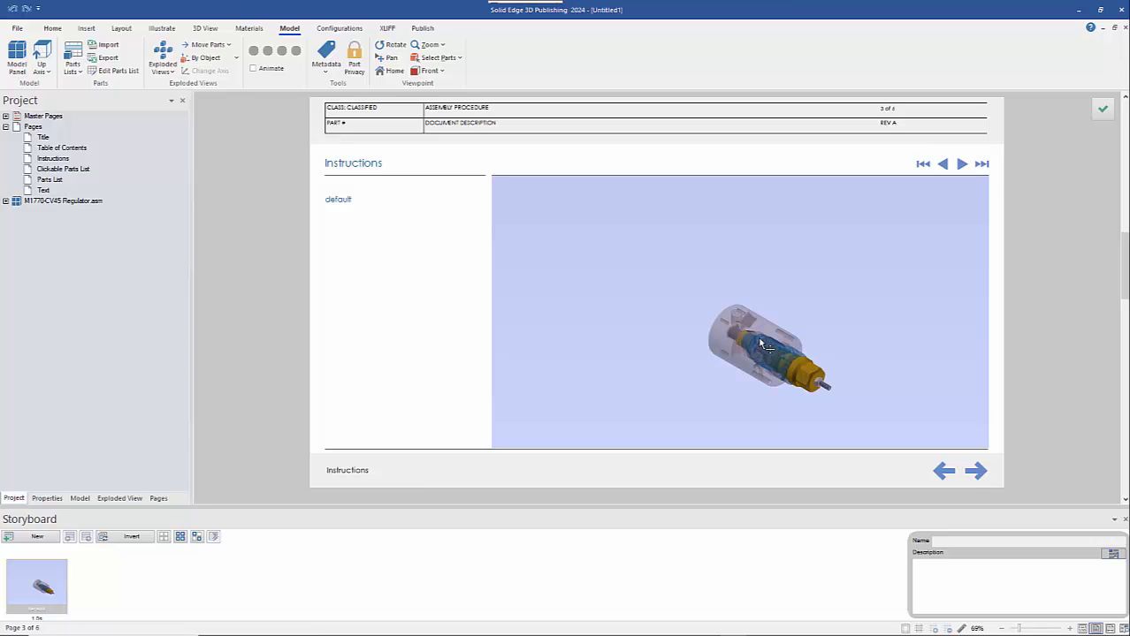
Move H-3453-1 radially out of the regulator in the exploded view, using the Smart axis orientation
middle_click_drag(761, 345, 795, 346)
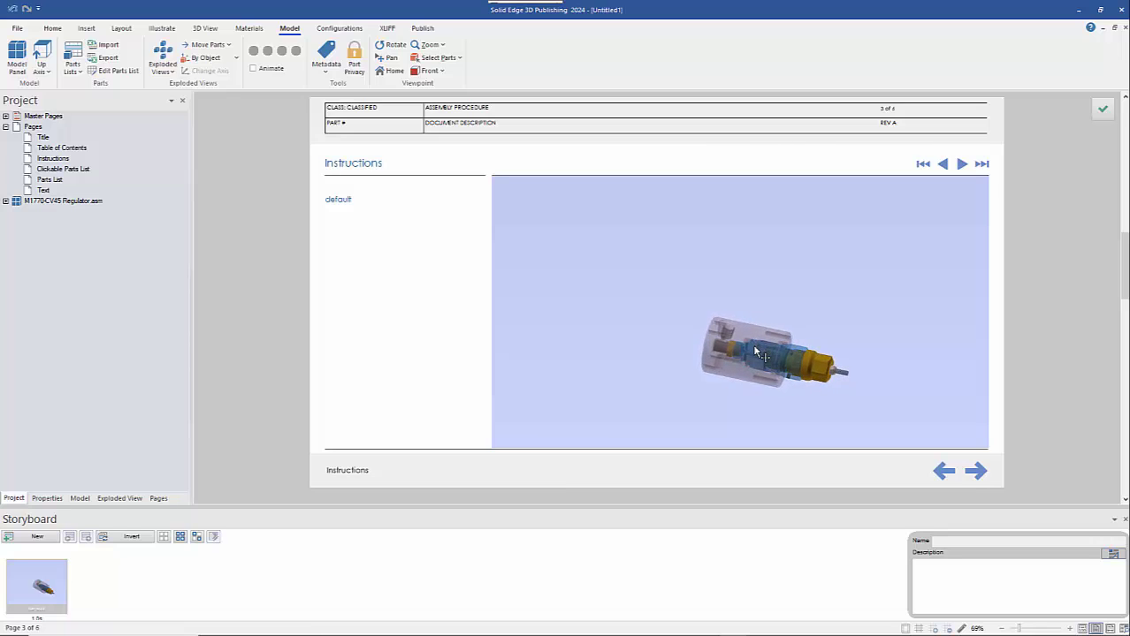
middle_click_drag(752, 344, 558, 243, "shift")
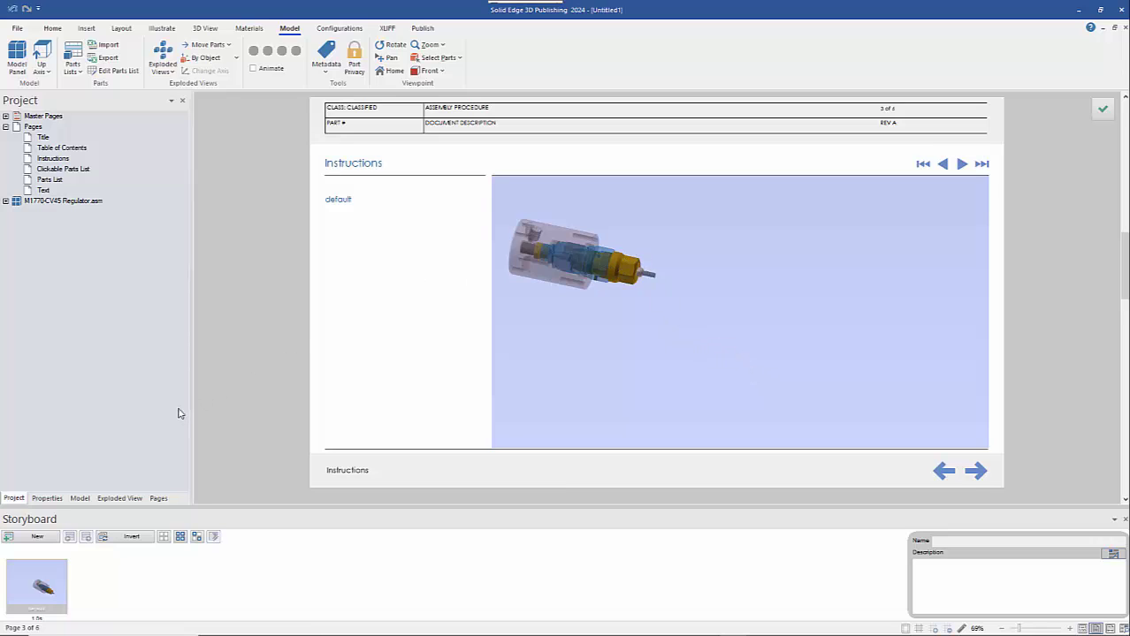
left_click(80, 498)
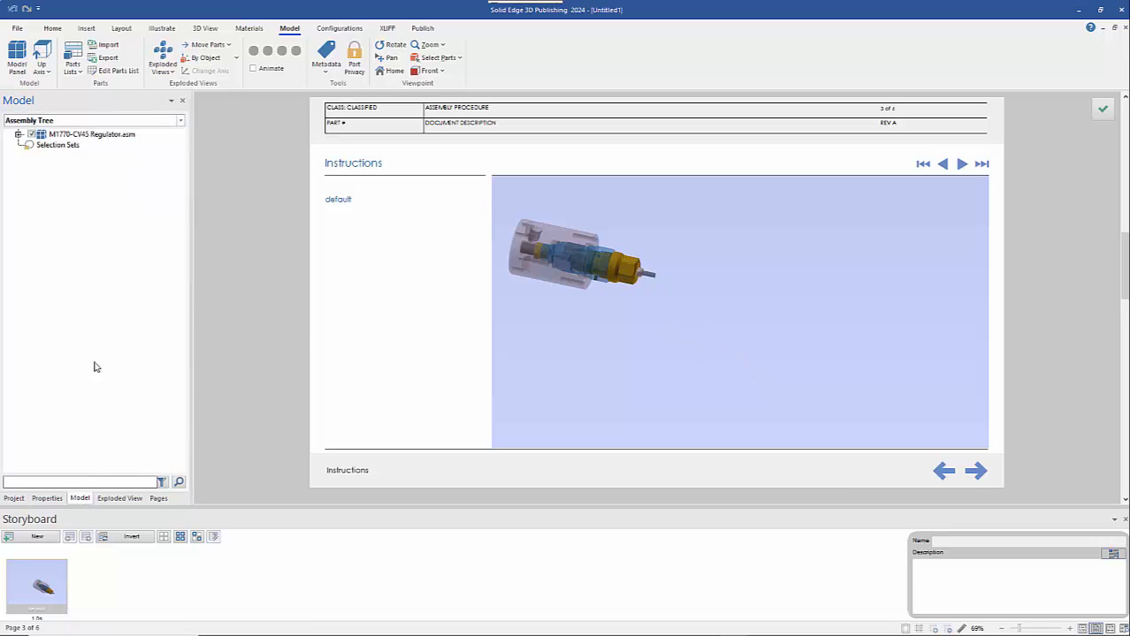
left_click(18, 134)
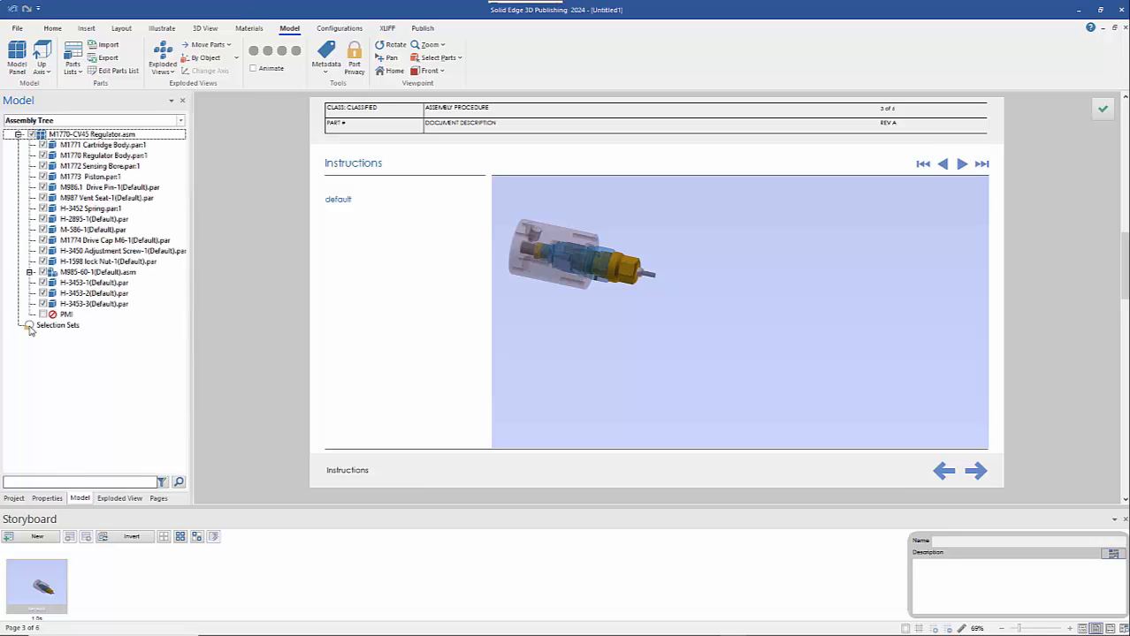
left_click(91, 284)
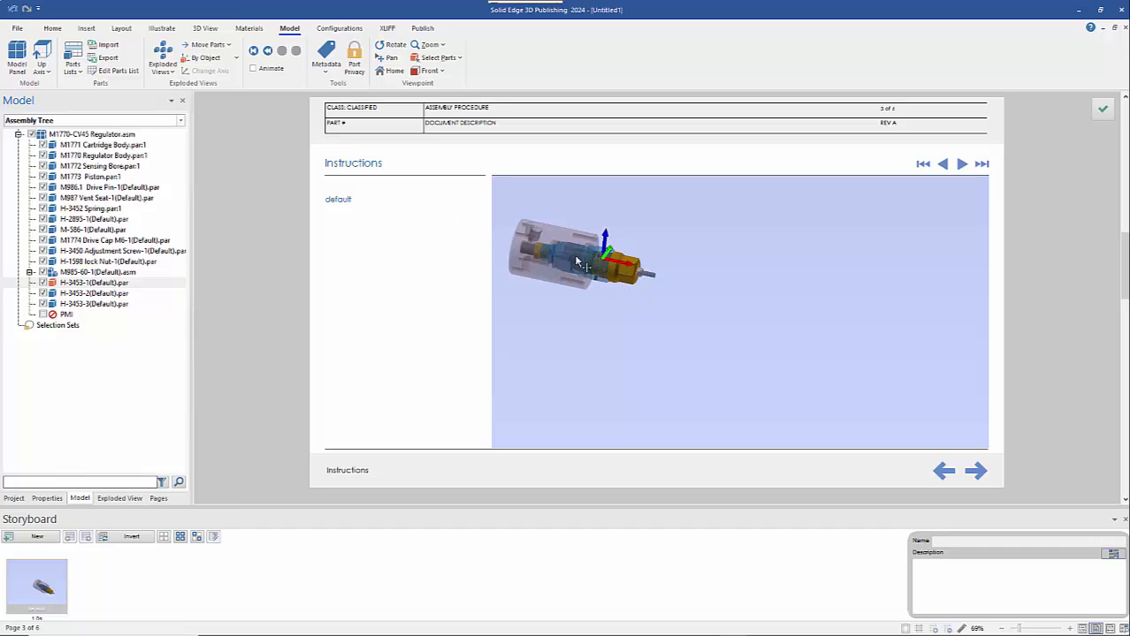
left_click(236, 58)
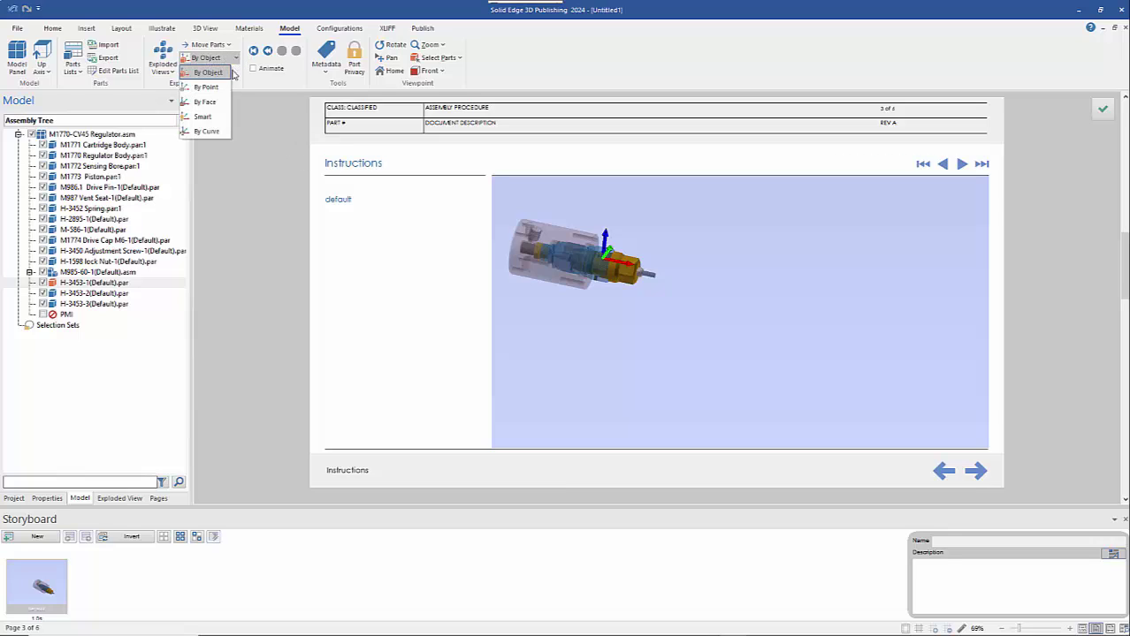
left_click(208, 116)
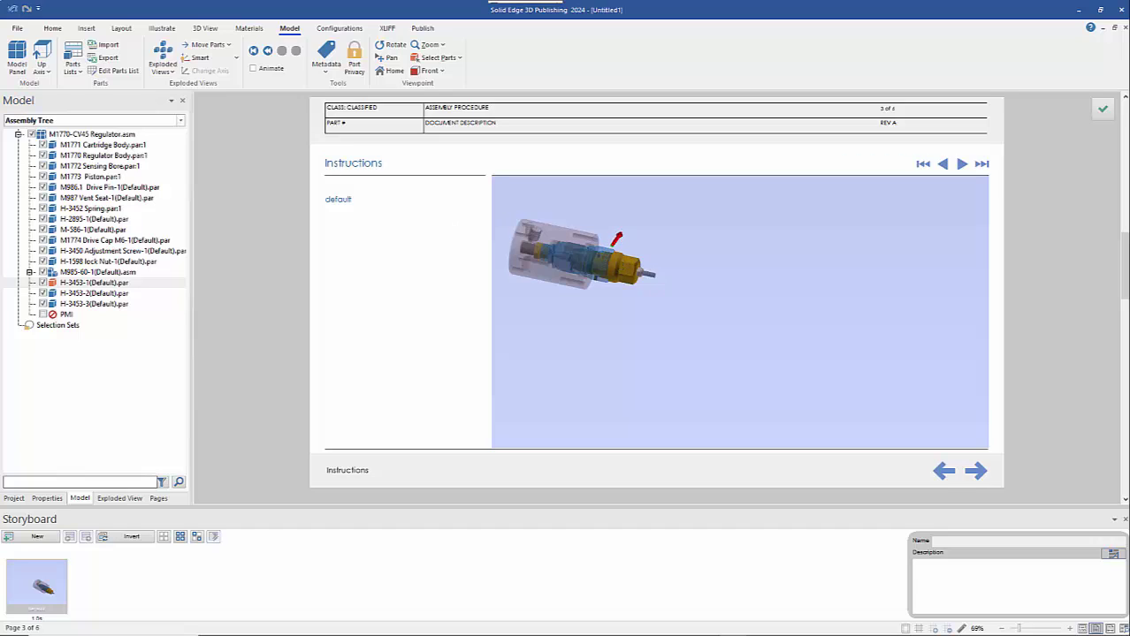
Move H-3453-2 and H-3453-3 one by one radially out of the regulator with the Smart axis orientation
left_click(89, 295)
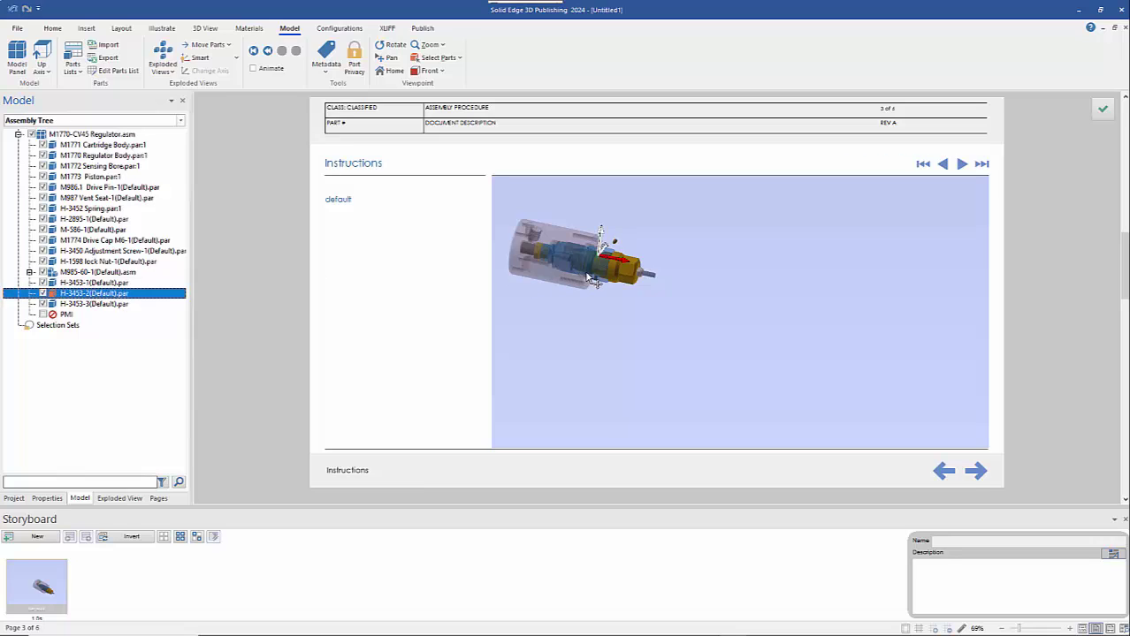
left_click(203, 58)
left_click_drag(609, 255, 608, 240)
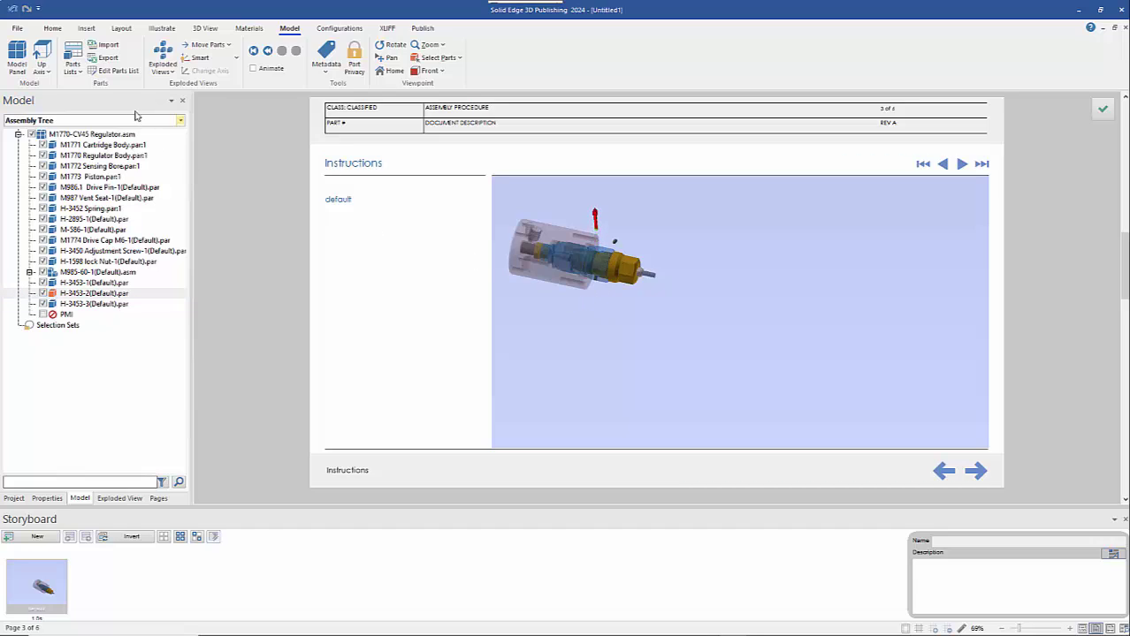
left_click(81, 305)
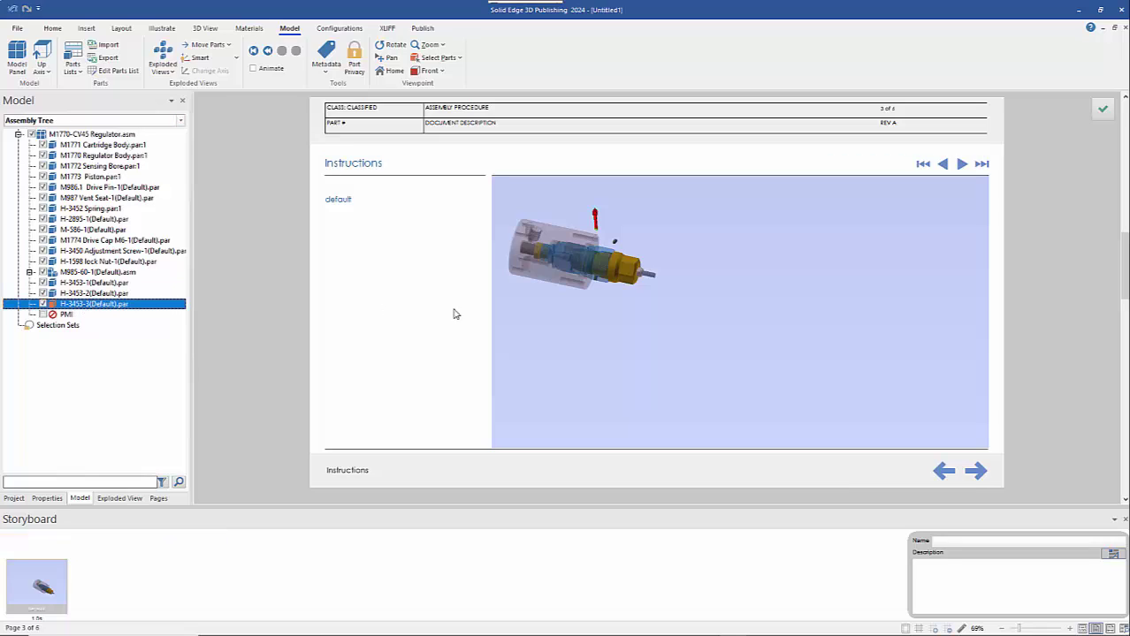
left_click(194, 58)
left_click_drag(599, 304, 586, 325)
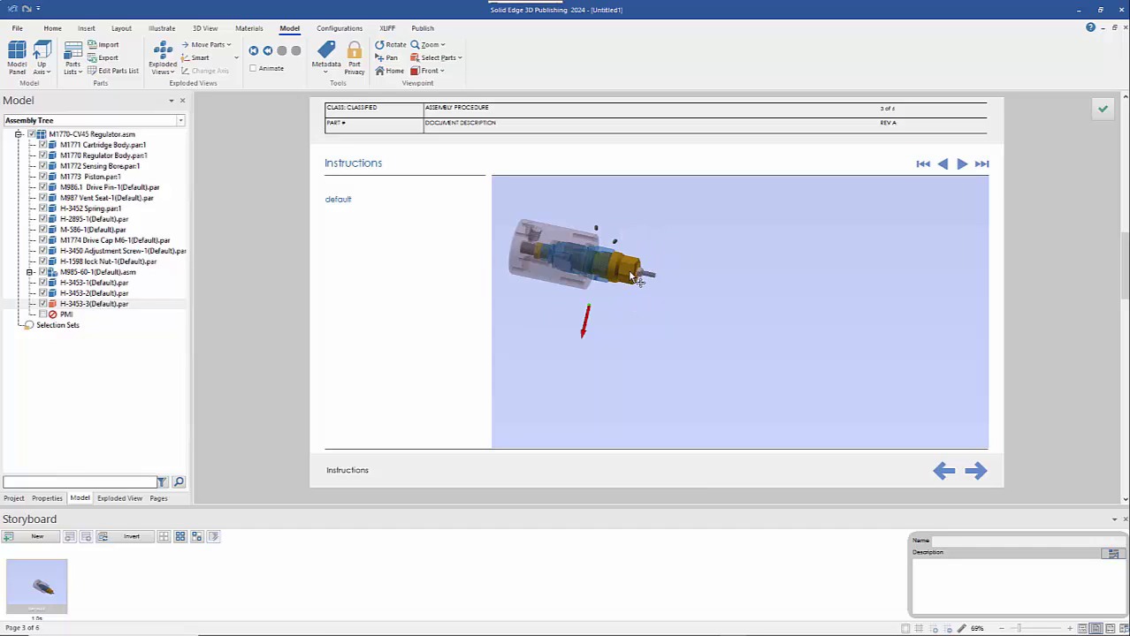
Move the M1774 Drive Cap, H-3450 Adjustment Screw and H-1598 lock Nut together along the regulator's axis, far out from the body
left_click(110, 241)
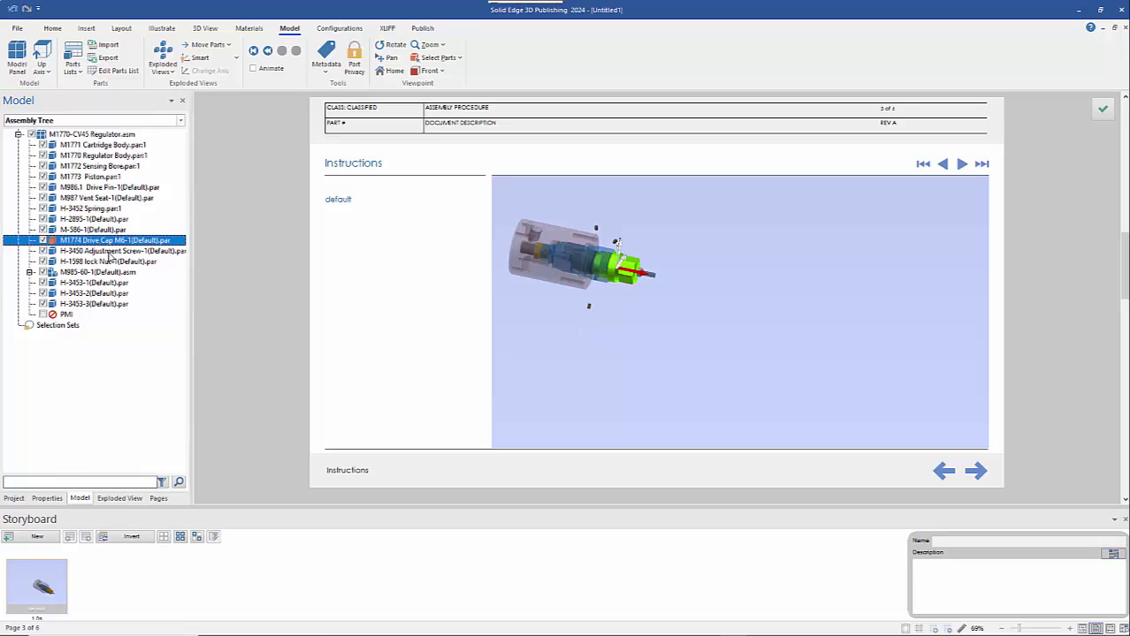
left_click(108, 252, "ctrl")
left_click(108, 262, "ctrl")
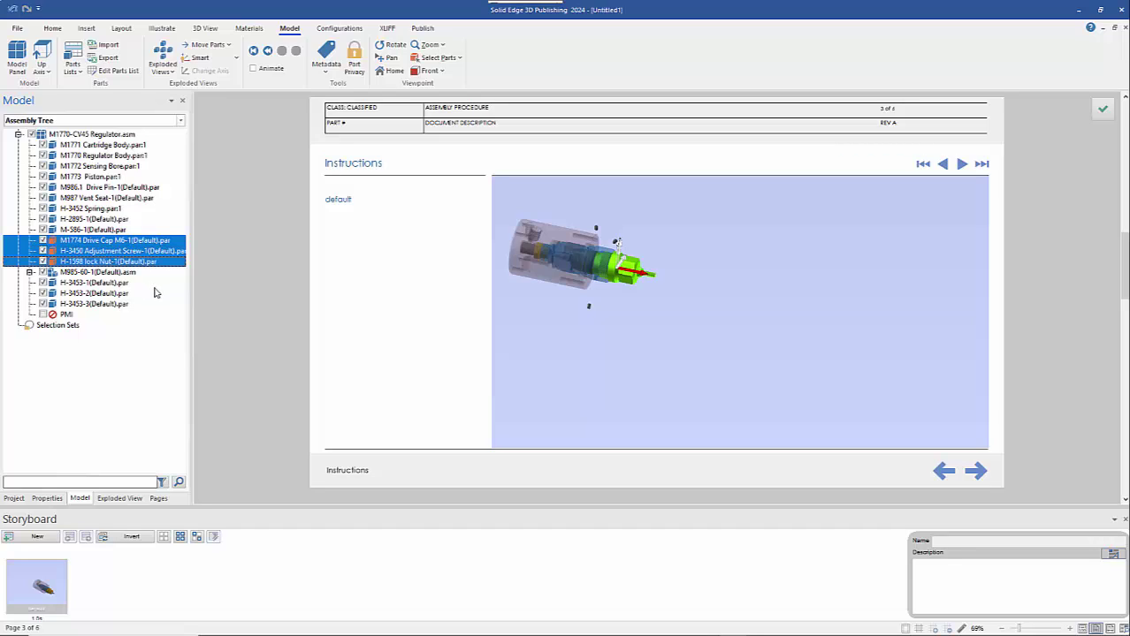
left_click(644, 280, "ctrl")
left_click_drag(645, 279, 940, 309)
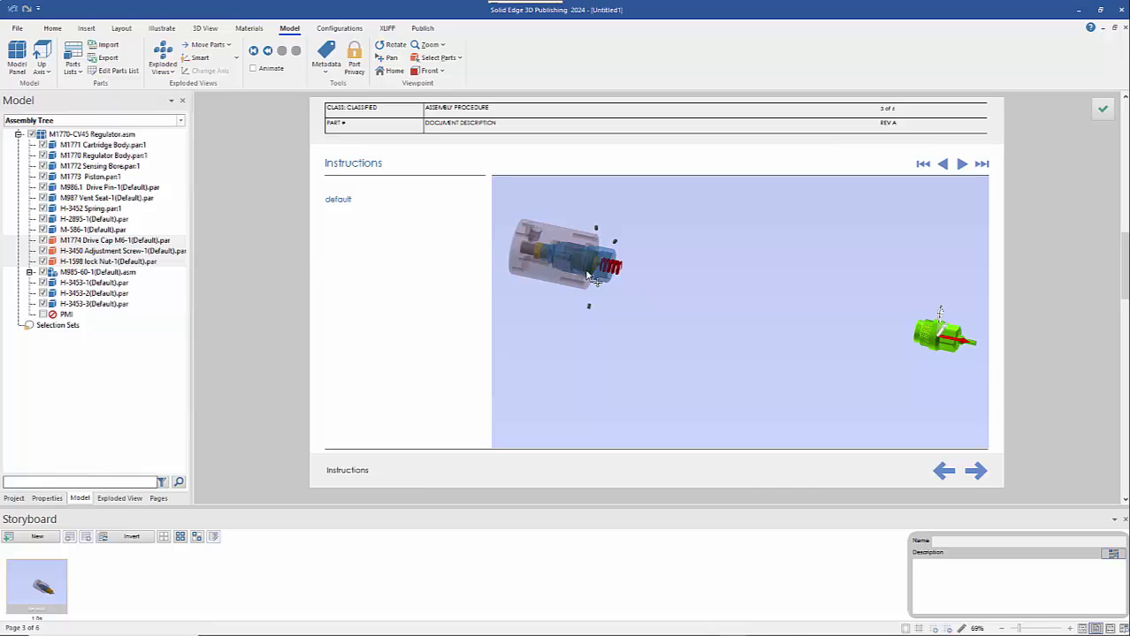
Move the M-586-1 spring and the M1773 Piston out along the axis, lining them up between the body and the drive cap
left_click(628, 278)
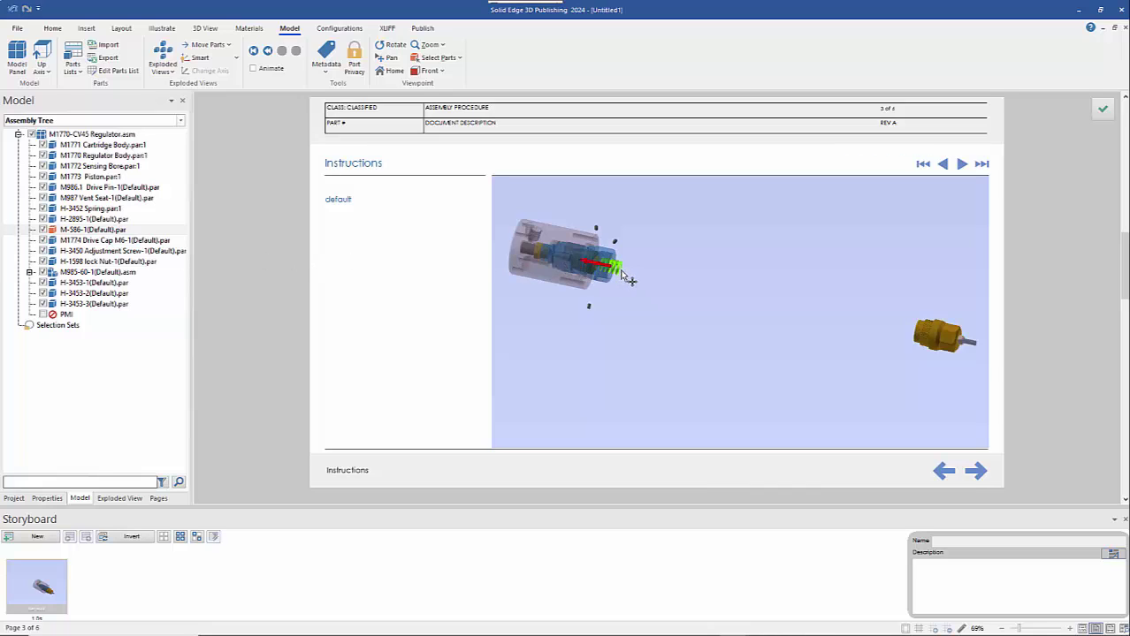
left_click_drag(618, 270, 897, 327)
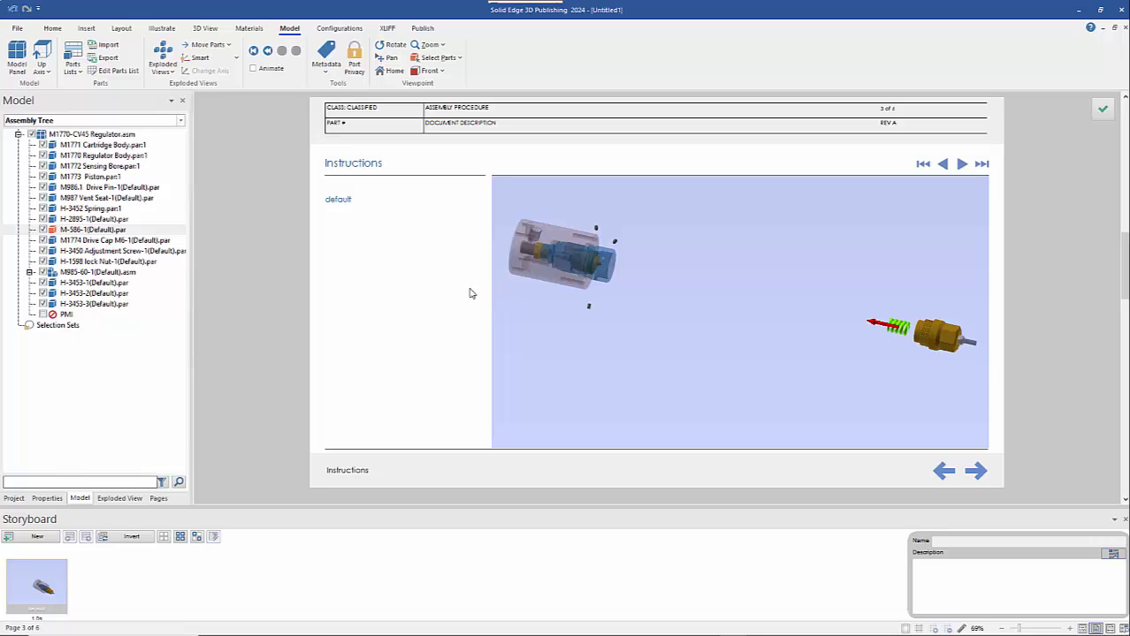
left_click(93, 177)
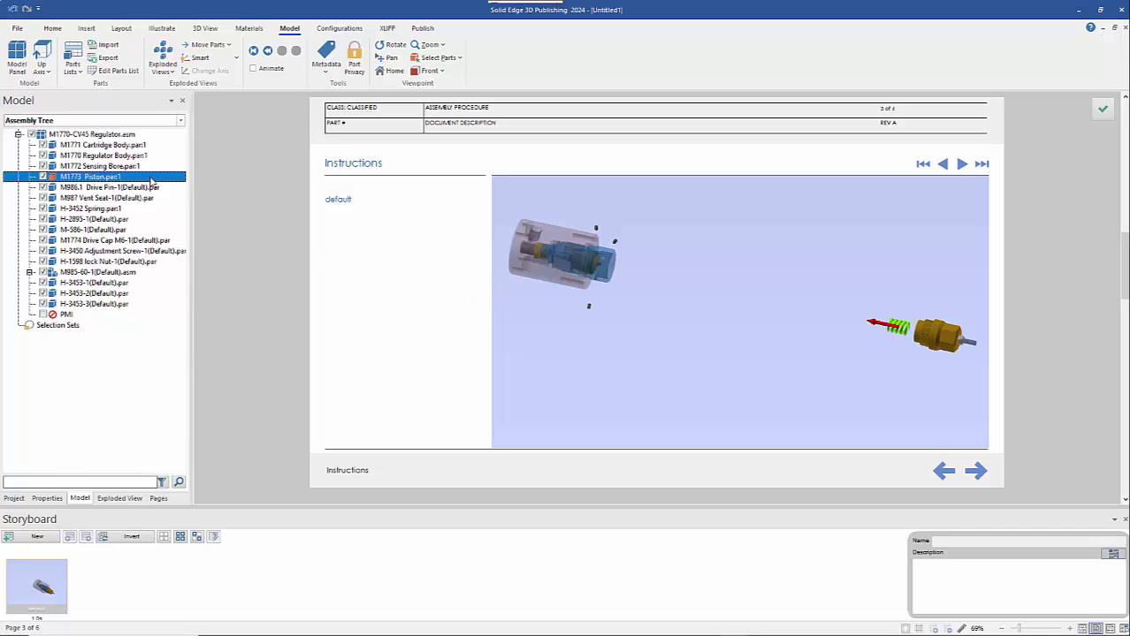
left_click_drag(604, 274, 871, 297)
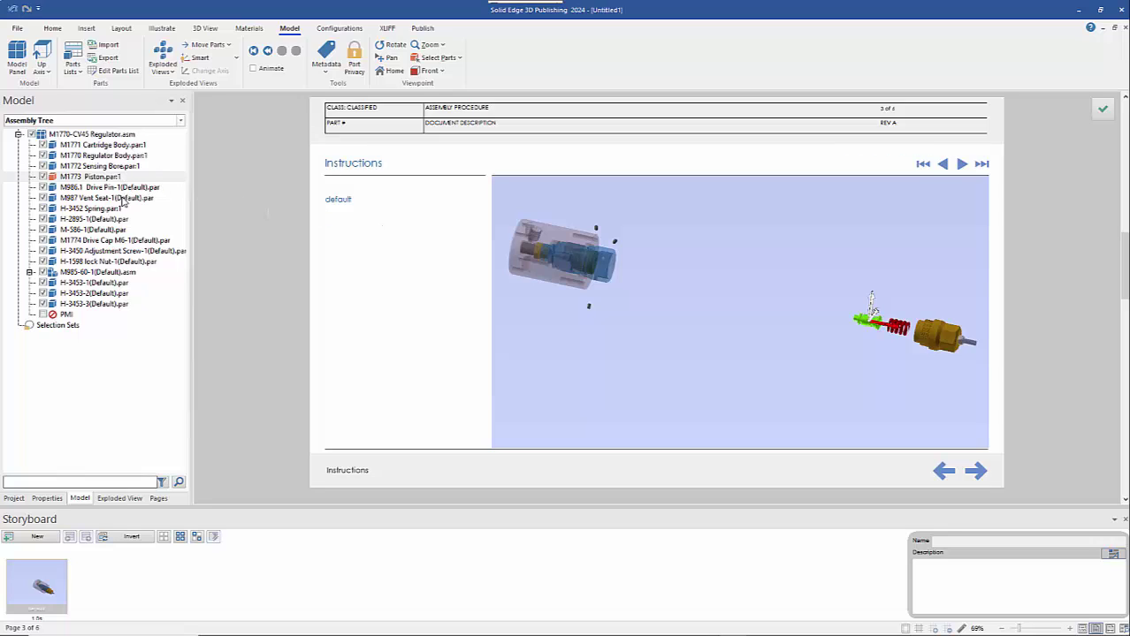
Move the M1772 Sensing Bore and the M987 Vent Seat out along the regulator's axis, lining them up ahead of the piston
left_click(108, 167)
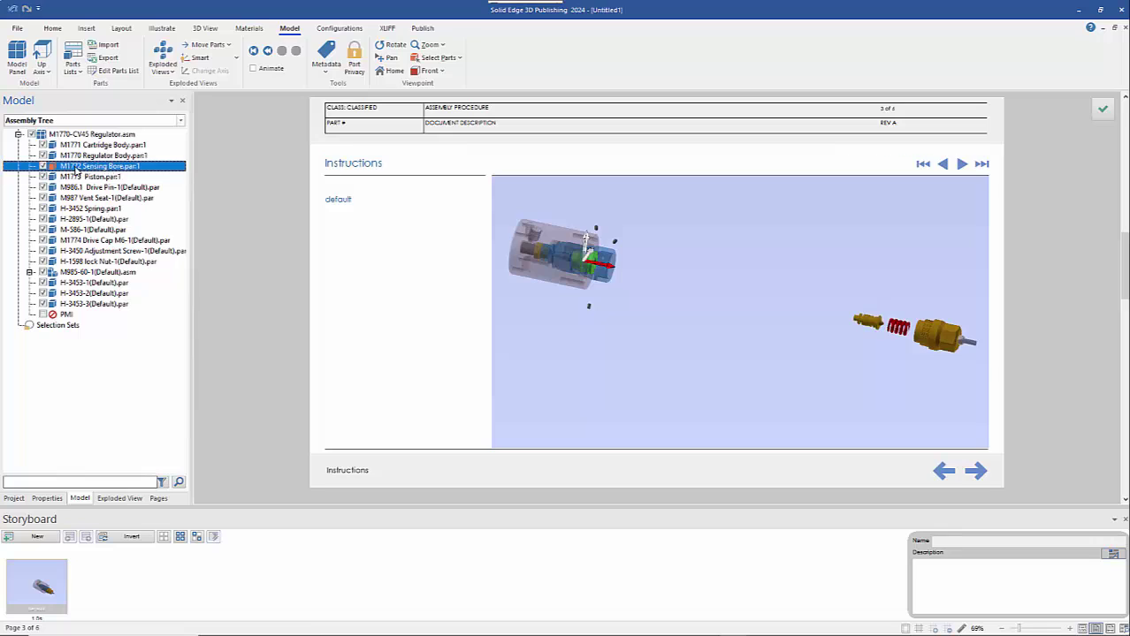
left_click_drag(610, 274, 837, 292)
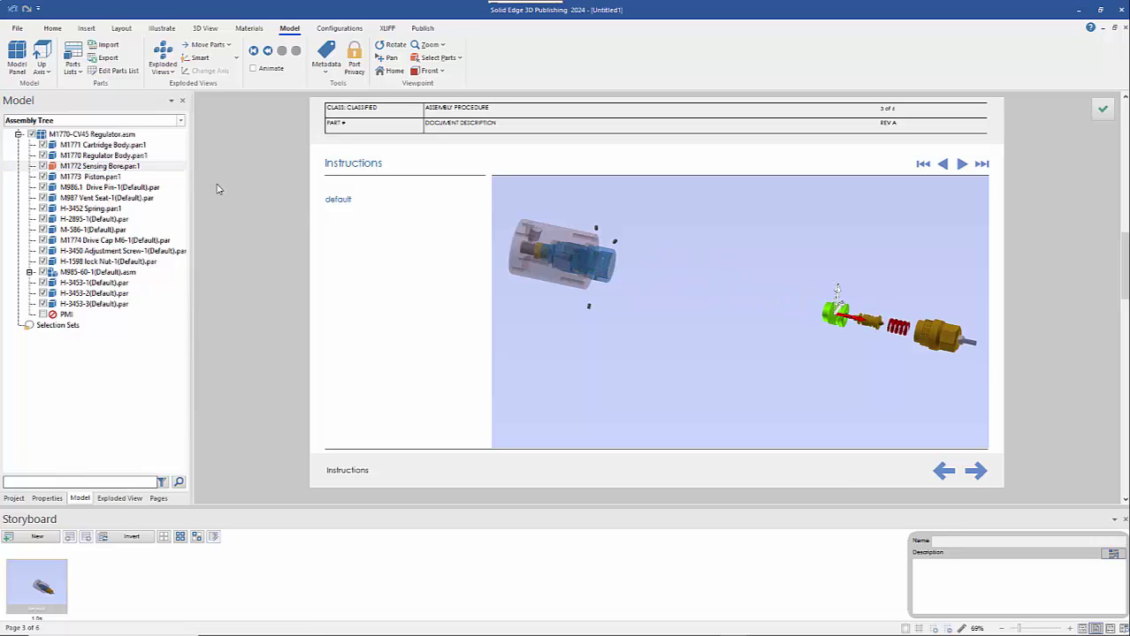
left_click(77, 198)
left_click_drag(583, 265, 808, 296)
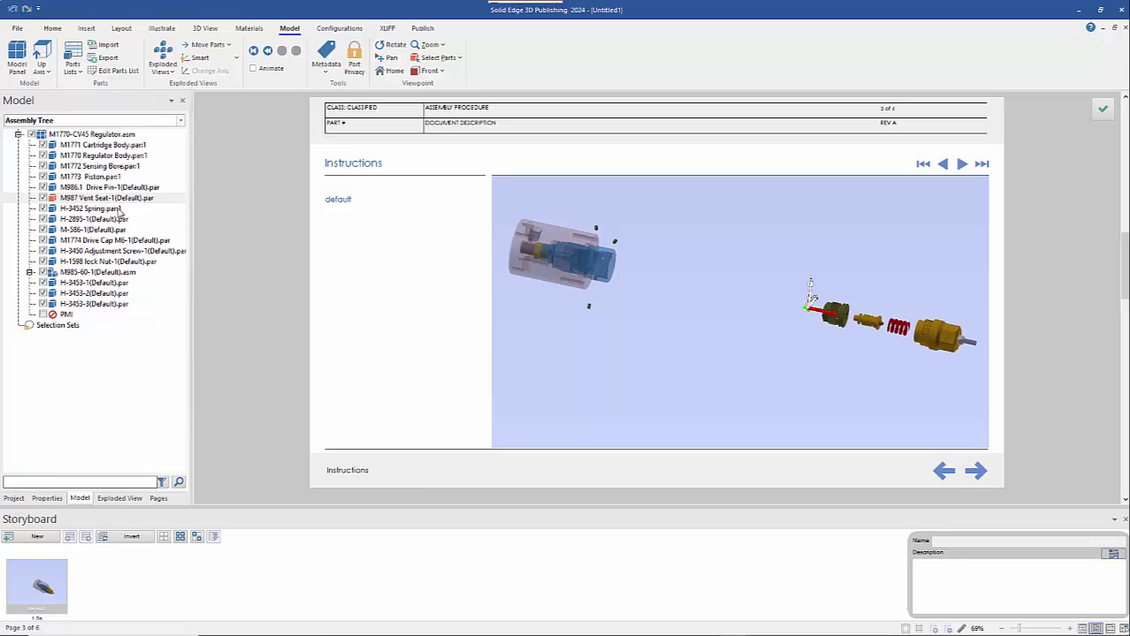
Move the M986.1 Drive Pin and the H-3452 Spring out along the axis, placing them in sequence between the body and the vent seat
left_click(112, 188)
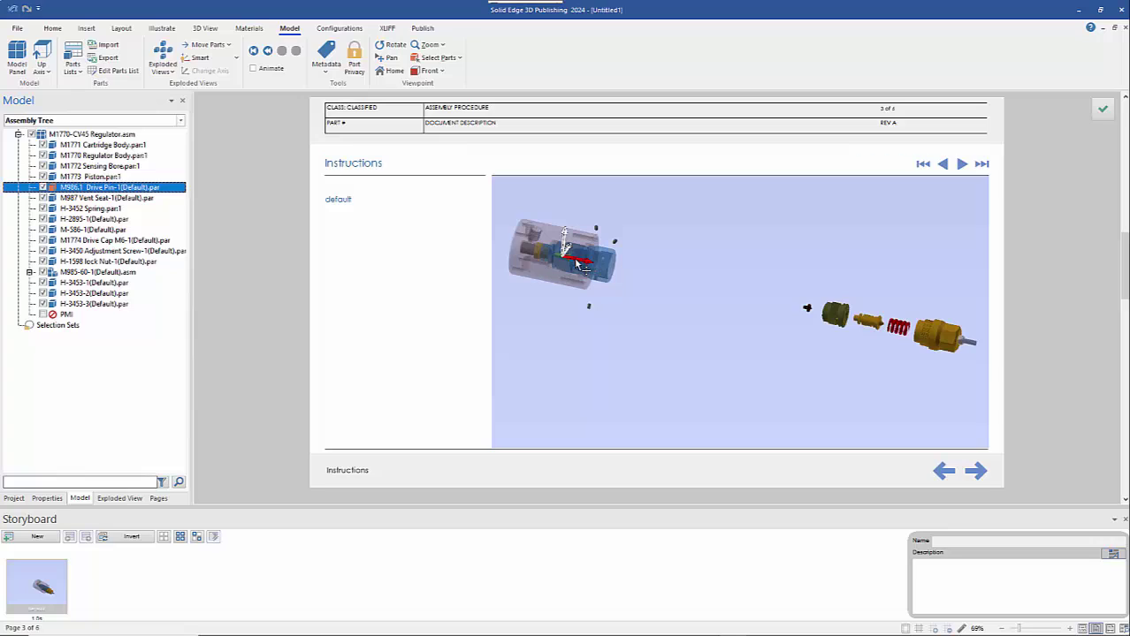
left_click(614, 274)
left_click_drag(615, 274, 793, 294)
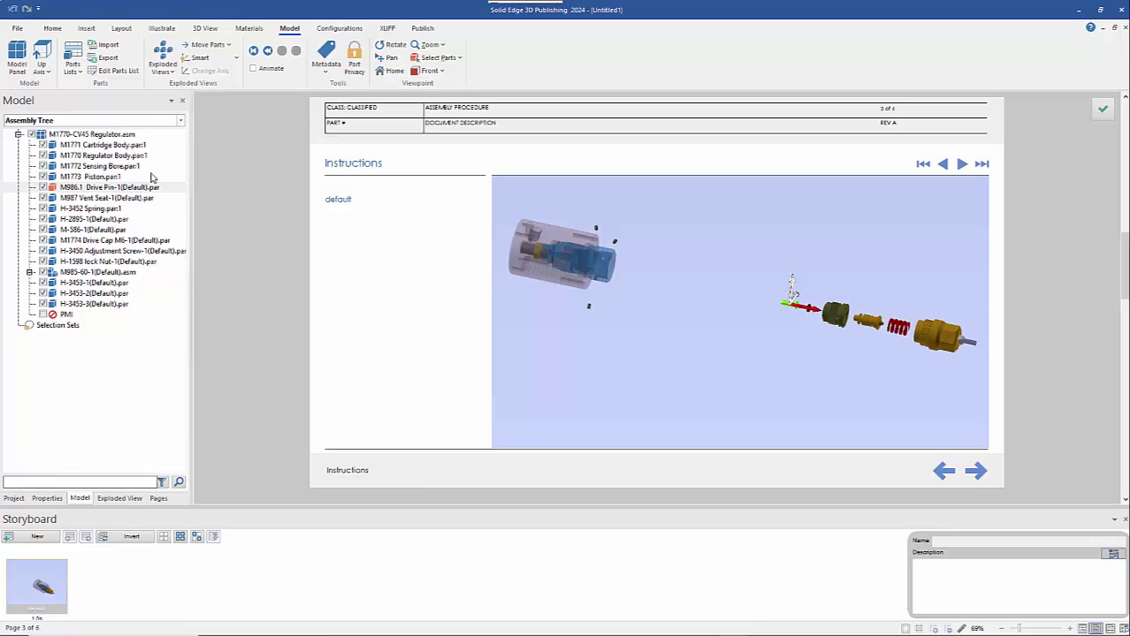
left_click(89, 209)
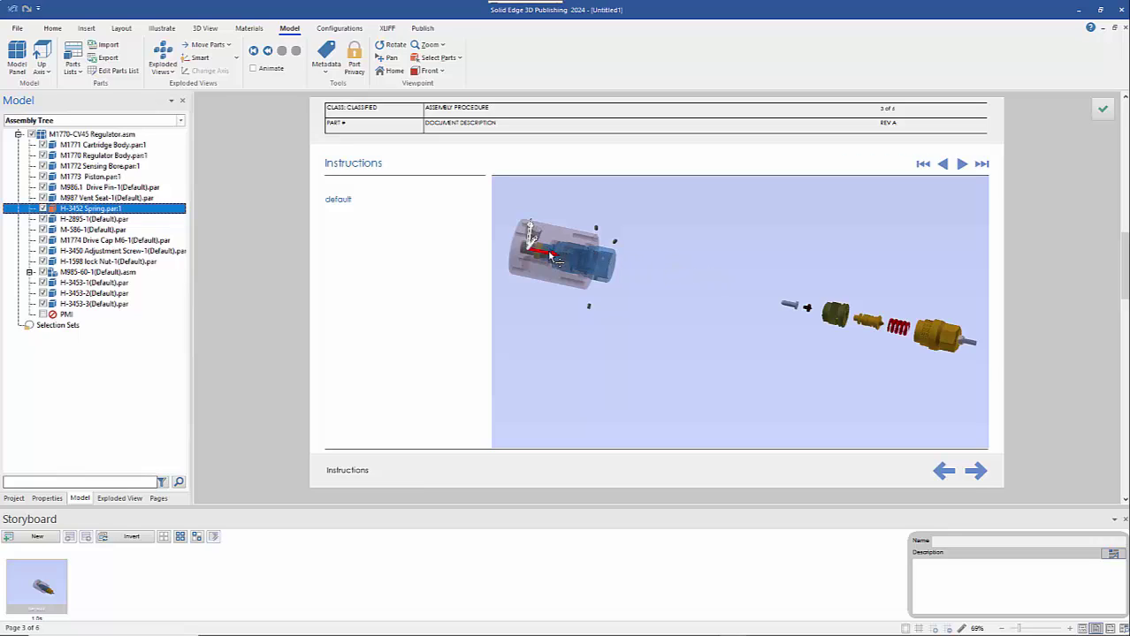
left_click(551, 259)
left_click_drag(530, 232, 771, 292)
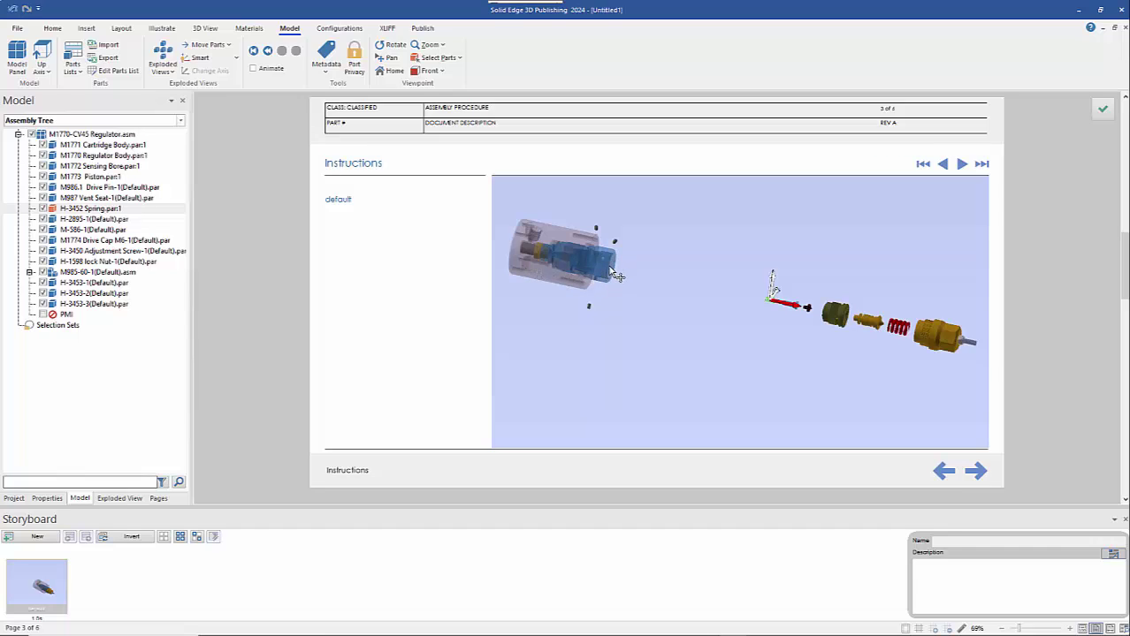
Move the M1771 Cartridge Body and the T-M985 Filter Retainer out along the axis, the retainer on the regulator body's side of the cartridge
left_click(608, 271)
left_click_drag(606, 272, 742, 303)
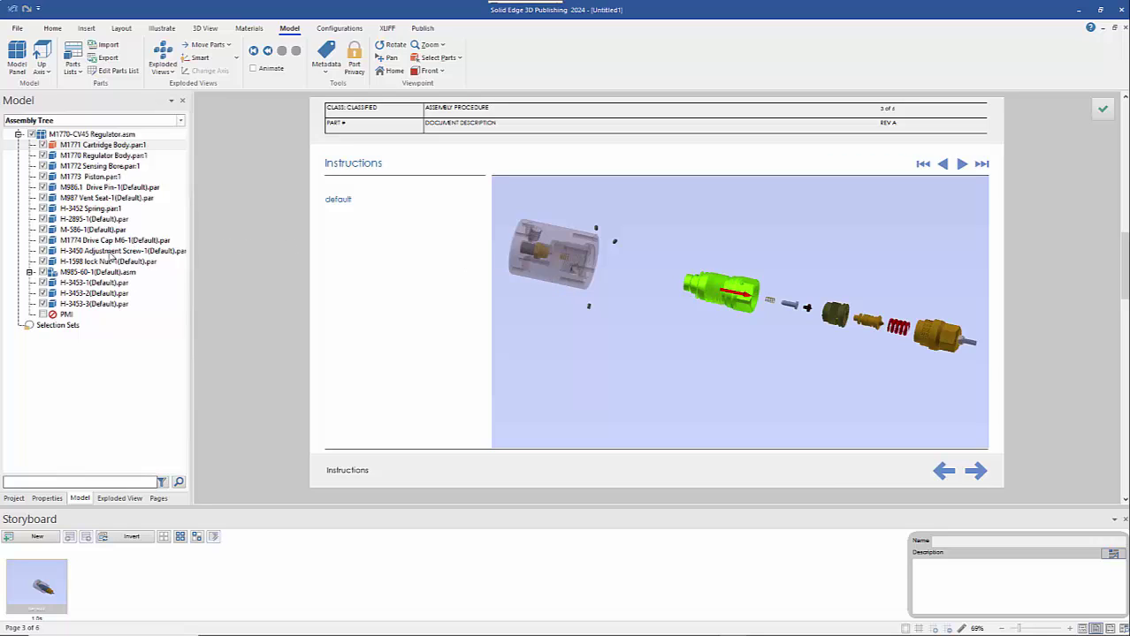
left_click(29, 272)
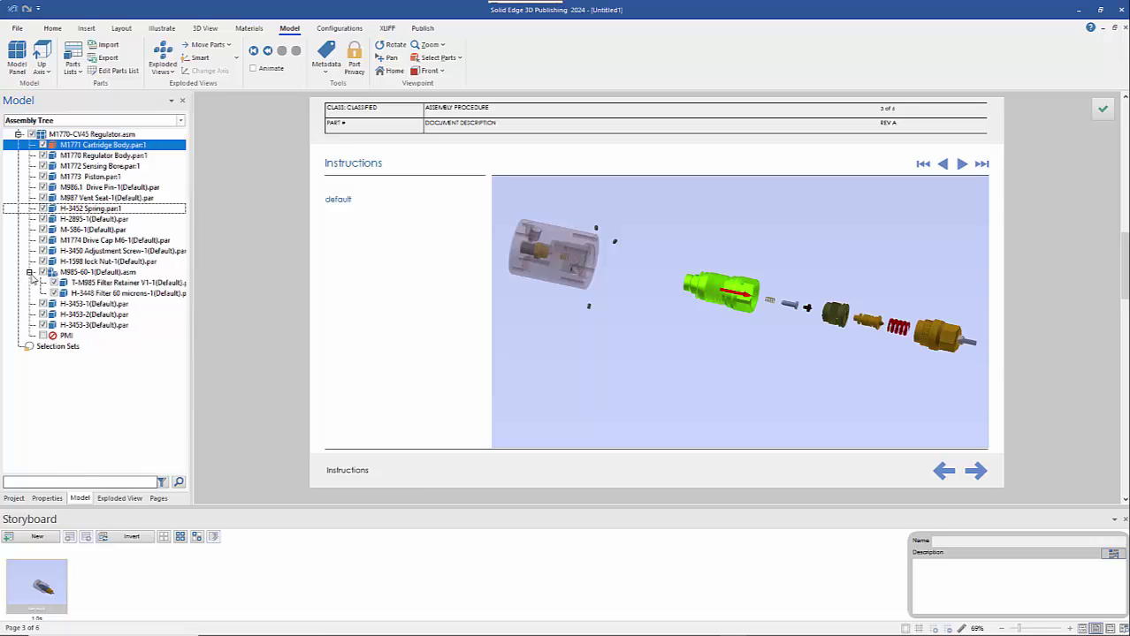
left_click(127, 283)
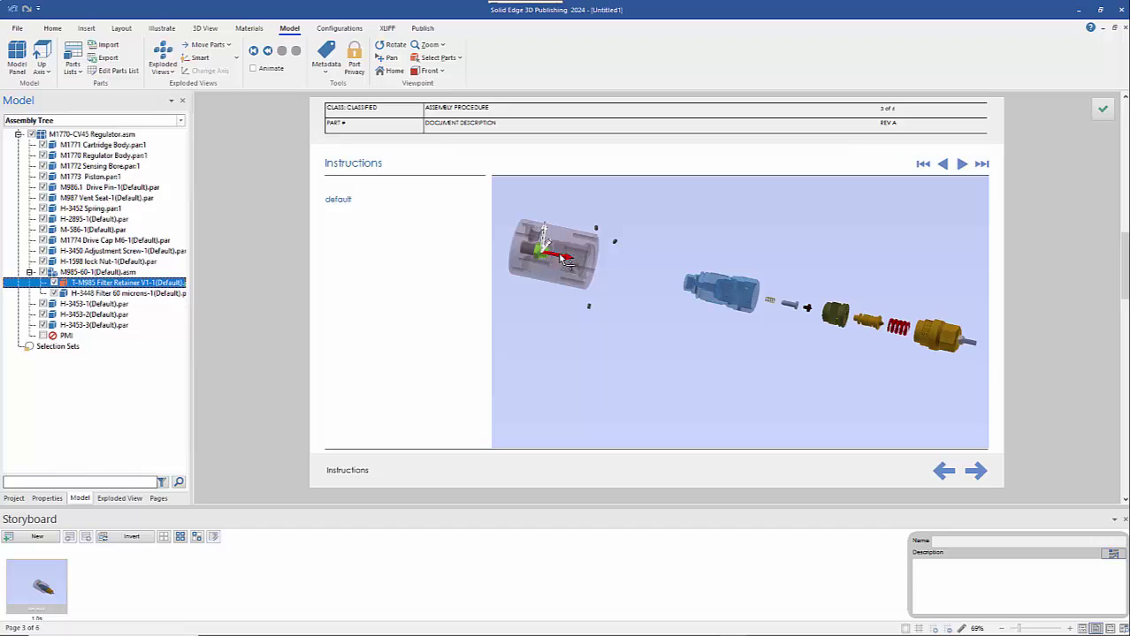
left_click_drag(557, 253, 675, 265)
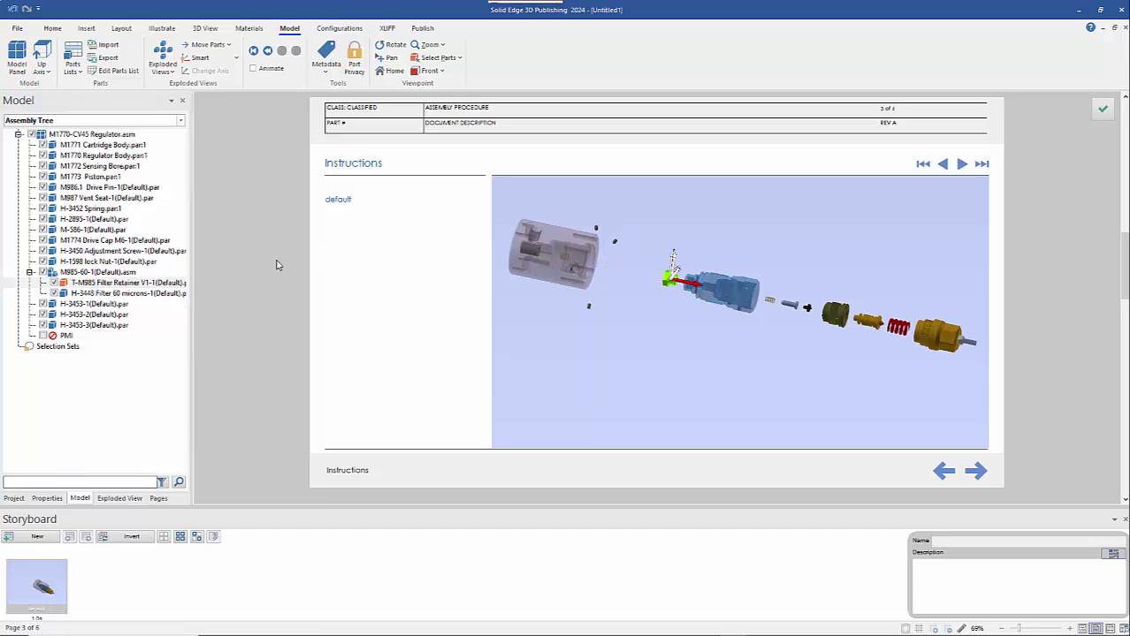
Move the H-3448 Filter 60 microns out along the axis to sit between the regulator body and the filter retainer
left_click(98, 211)
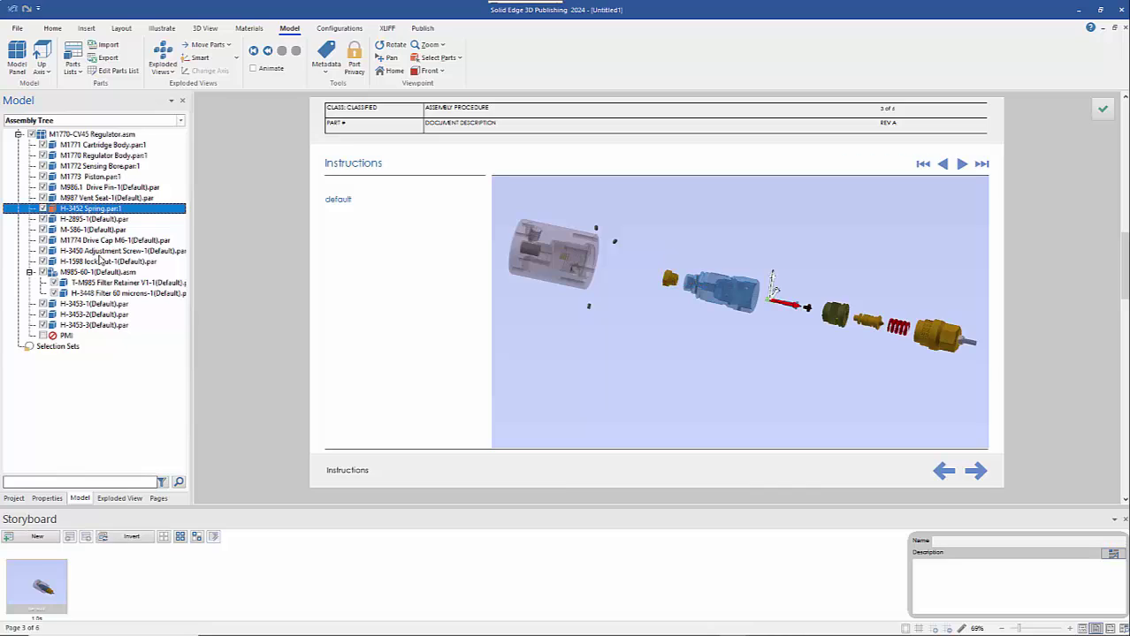
left_click(97, 294)
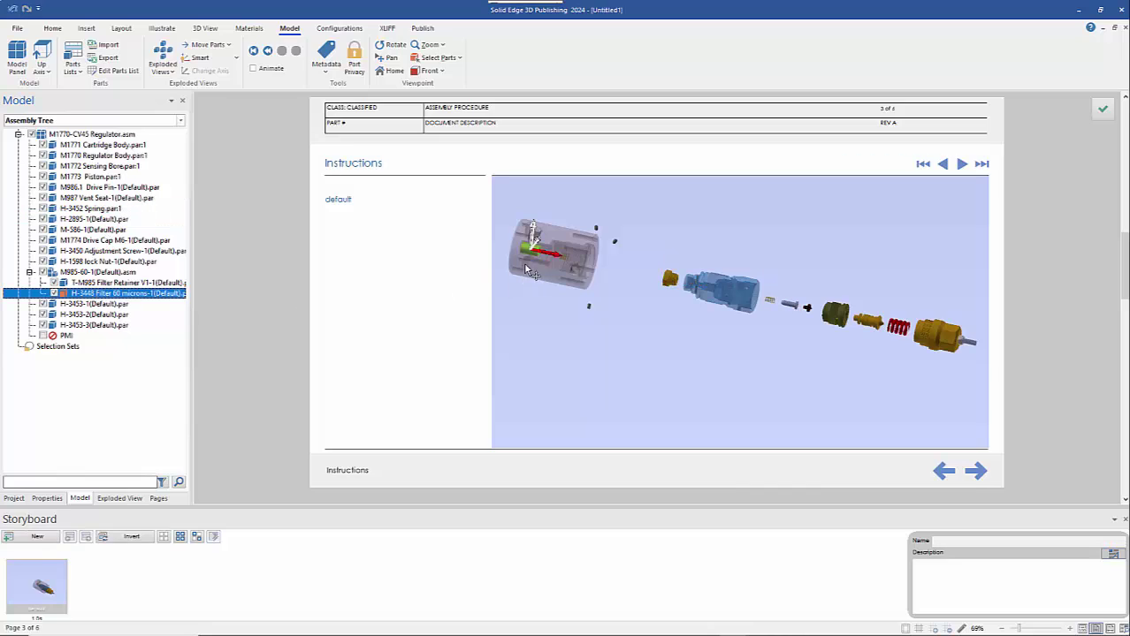
left_click(534, 256)
left_click_drag(539, 209, 646, 264)
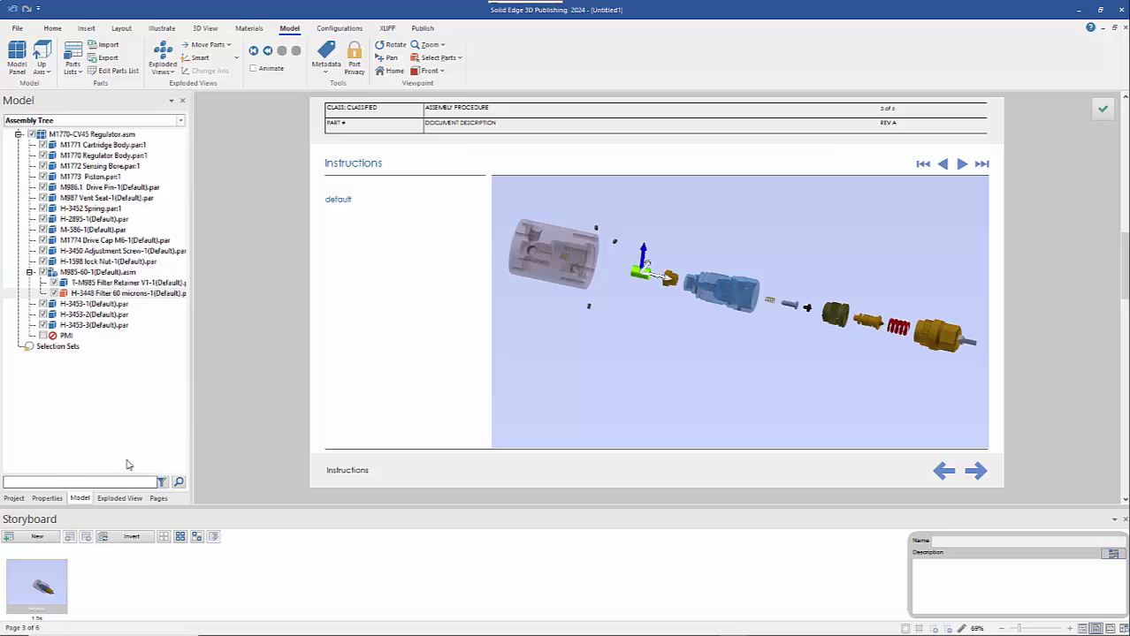
Review the recorded exploded view steps from Step (1) to Step (5), then return to the fully exploded Step (13)
left_click(124, 500)
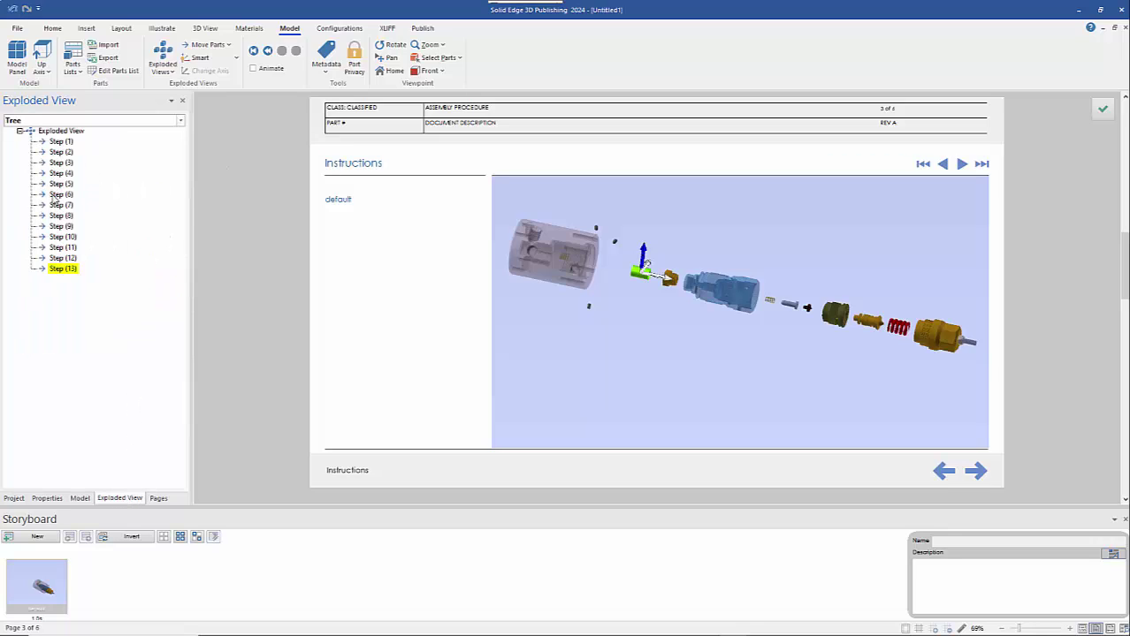
left_click(54, 143)
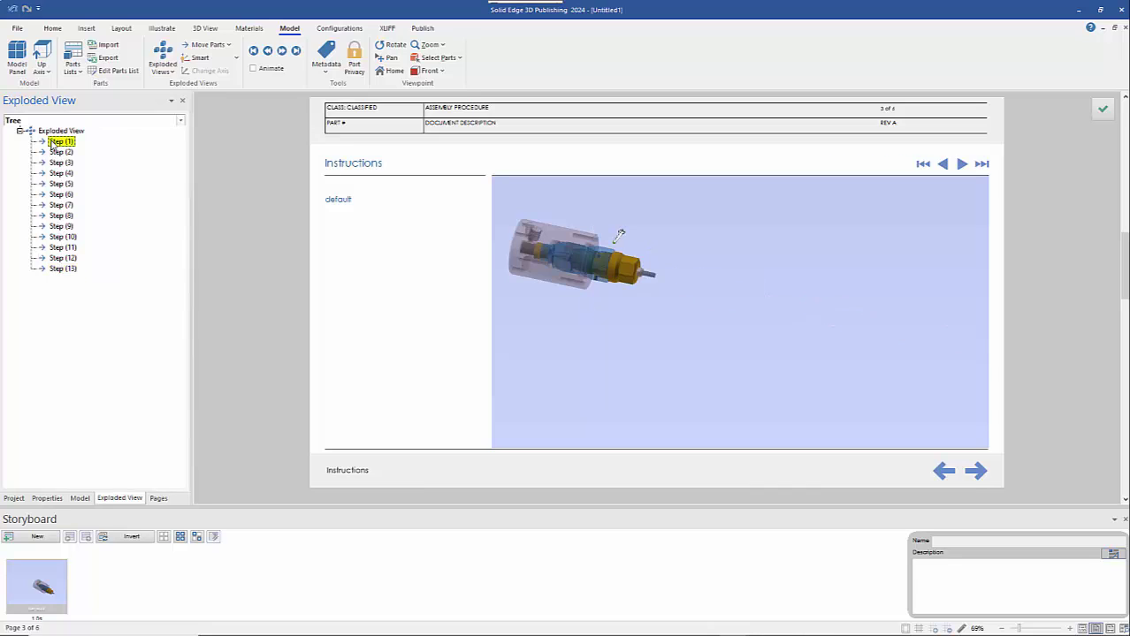
left_click(57, 152)
left_click(66, 165)
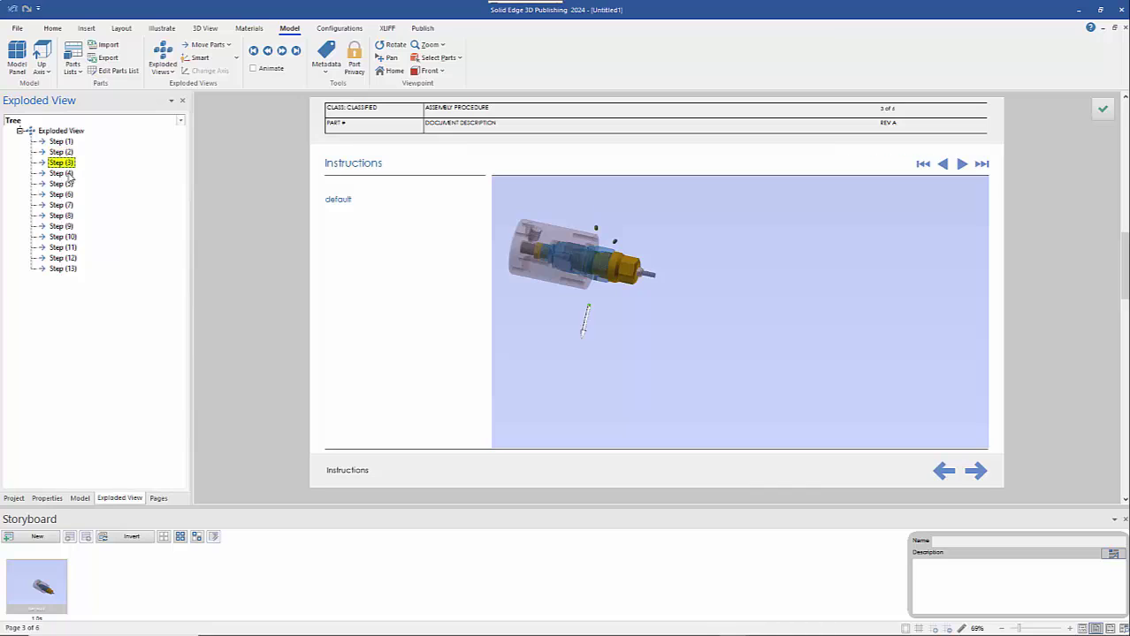
left_click(67, 176)
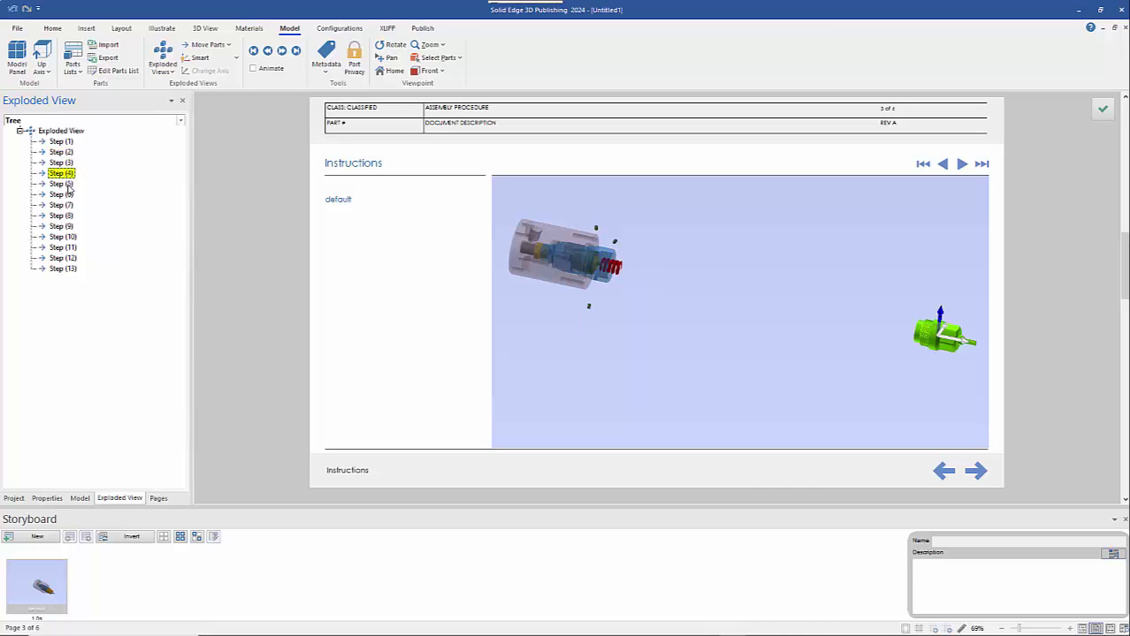
left_click(68, 185)
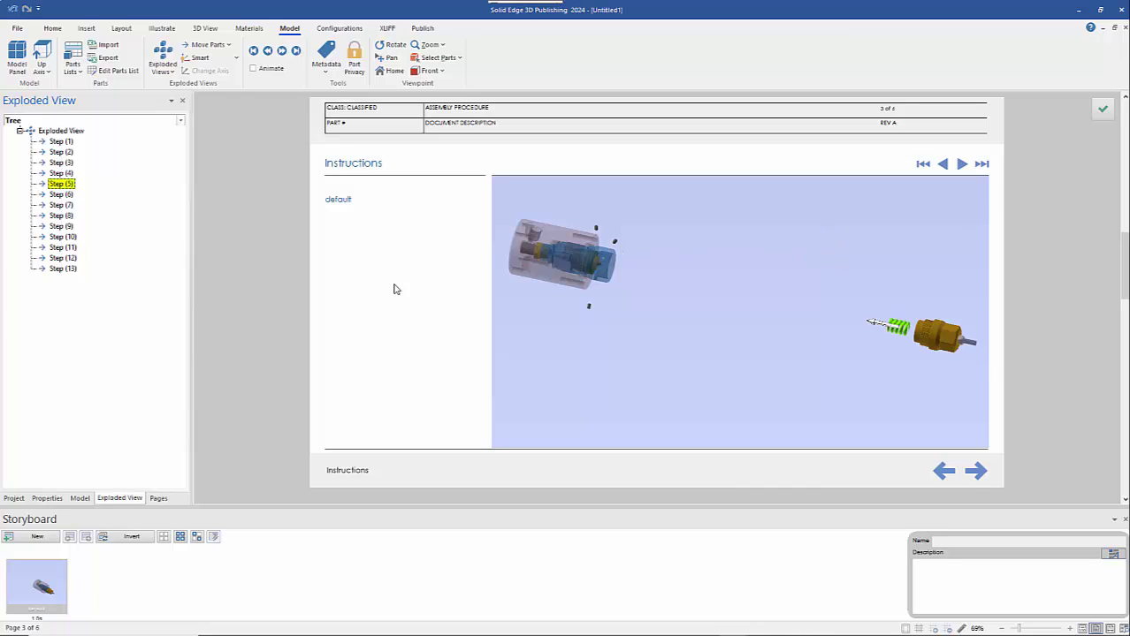
left_click(60, 269)
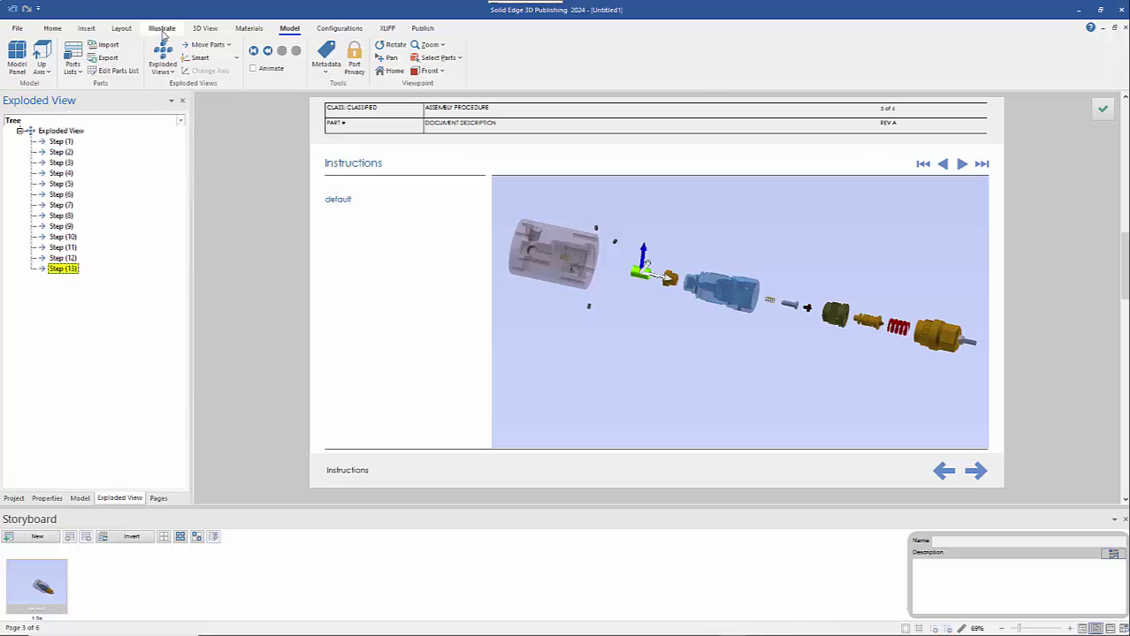
Generate a storyboard from the exploded view with the Storyboard Wizard, enabling Select Parts Being Assembled and Do not change viewing position
left_click(162, 29)
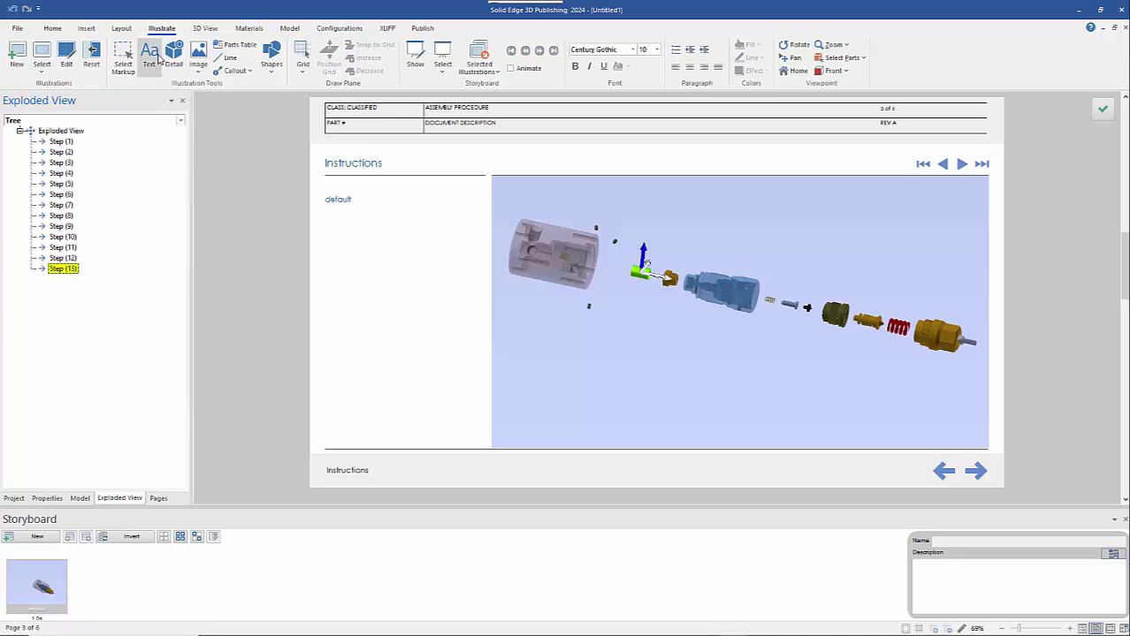
left_click(444, 72)
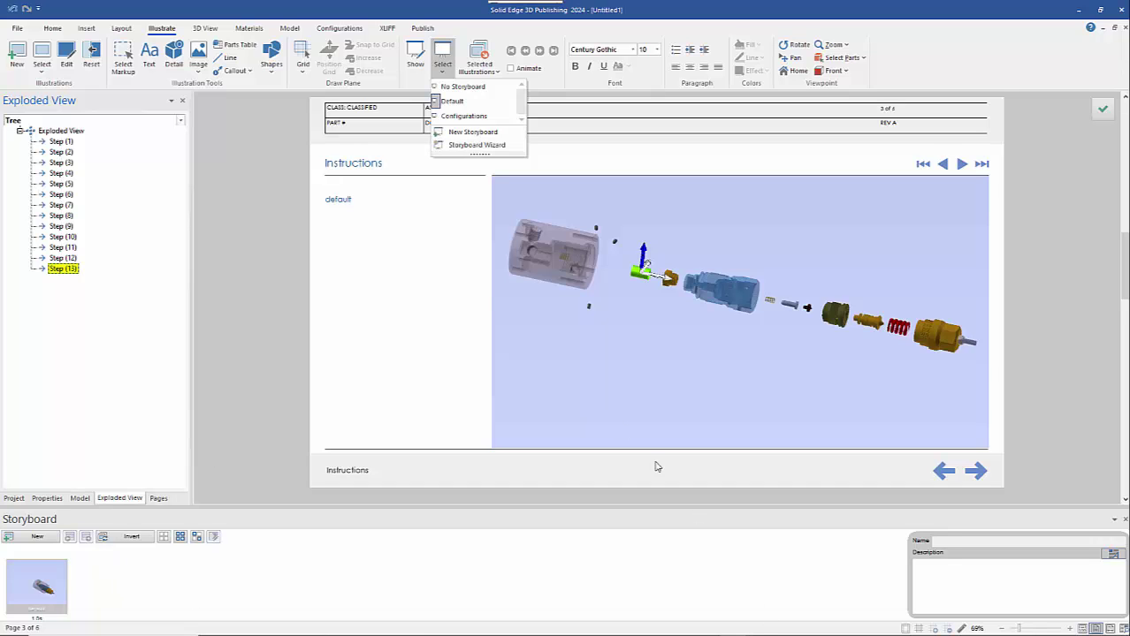
left_click(474, 145)
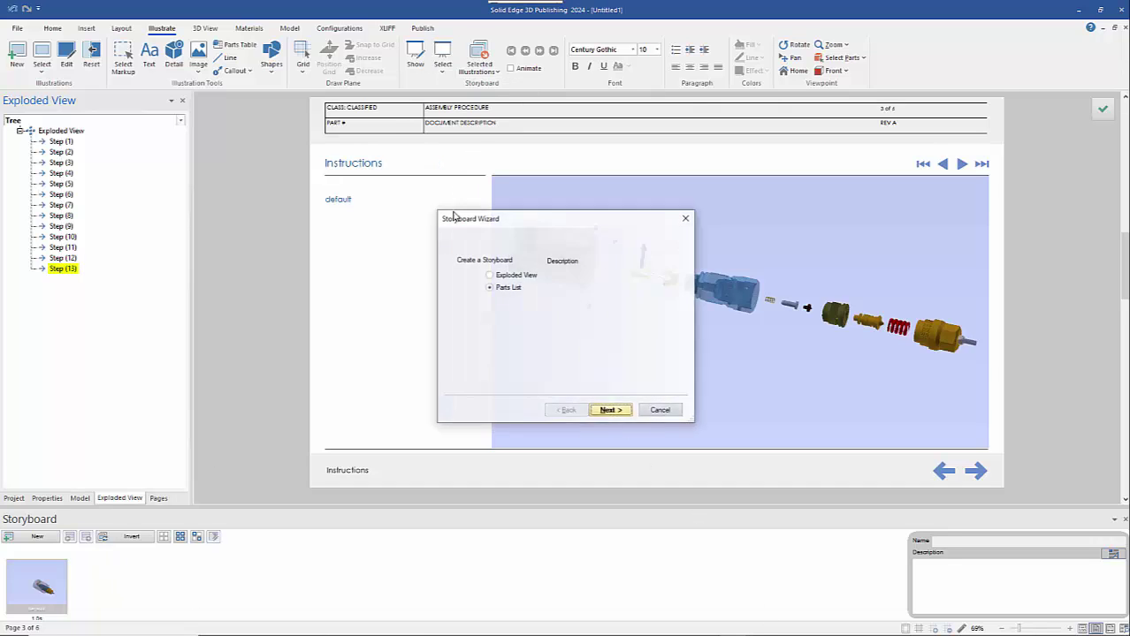
left_click(528, 277)
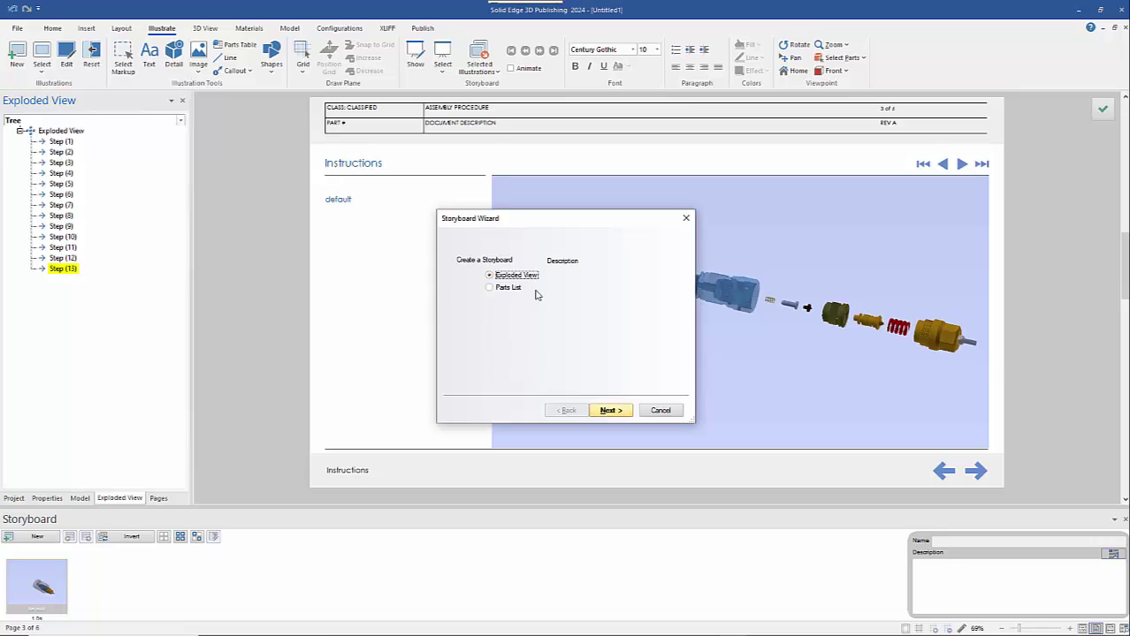
left_click(609, 410)
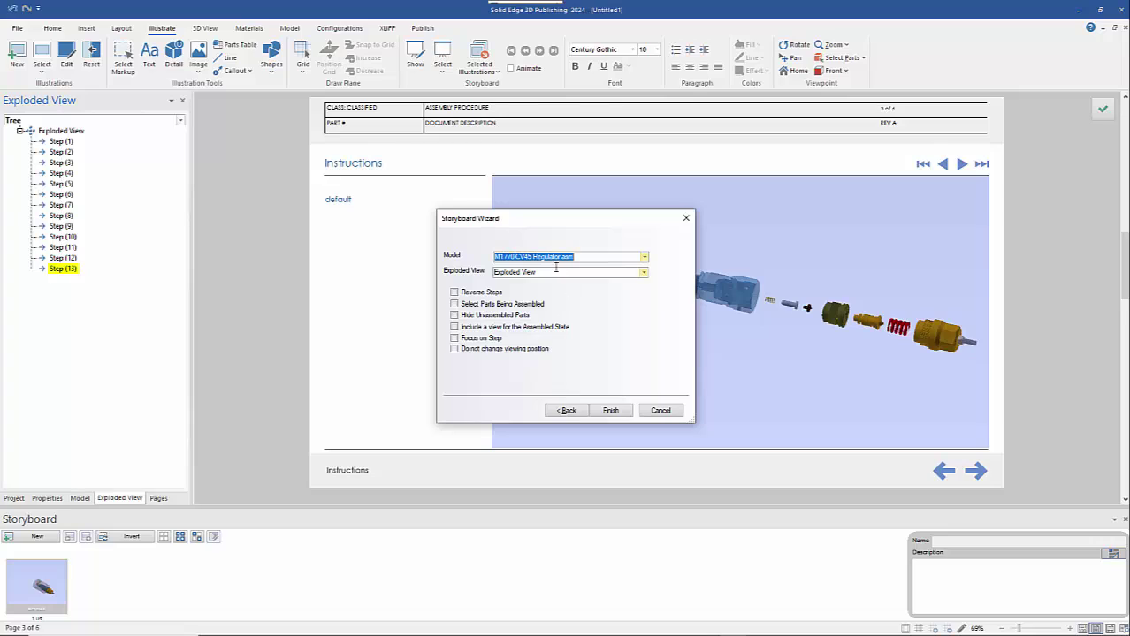
left_click(484, 305)
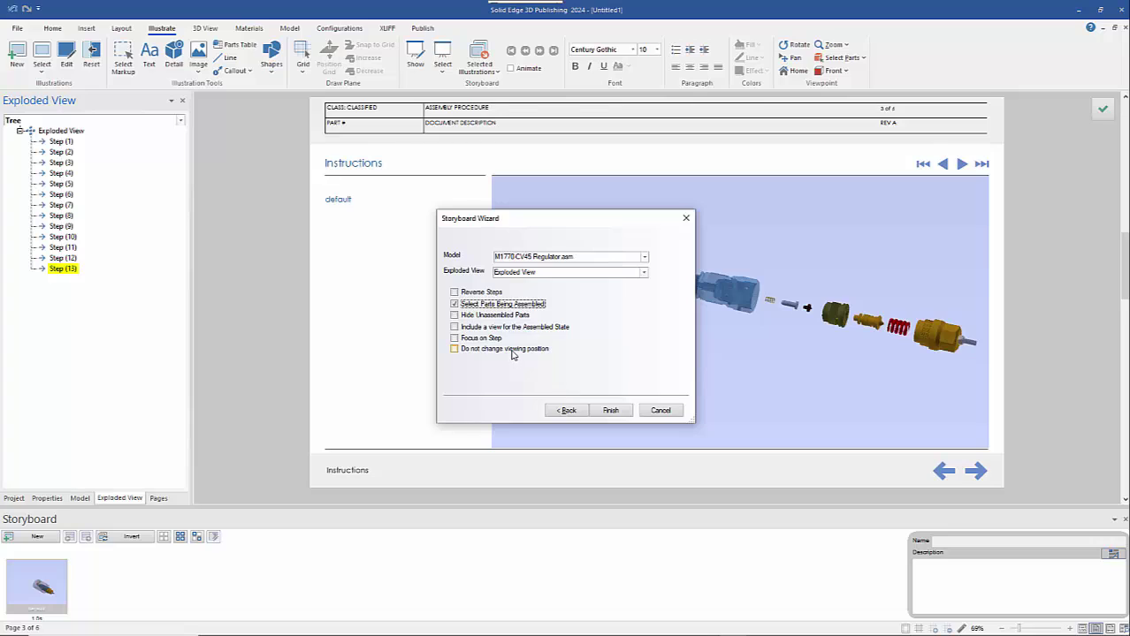
left_click(511, 350)
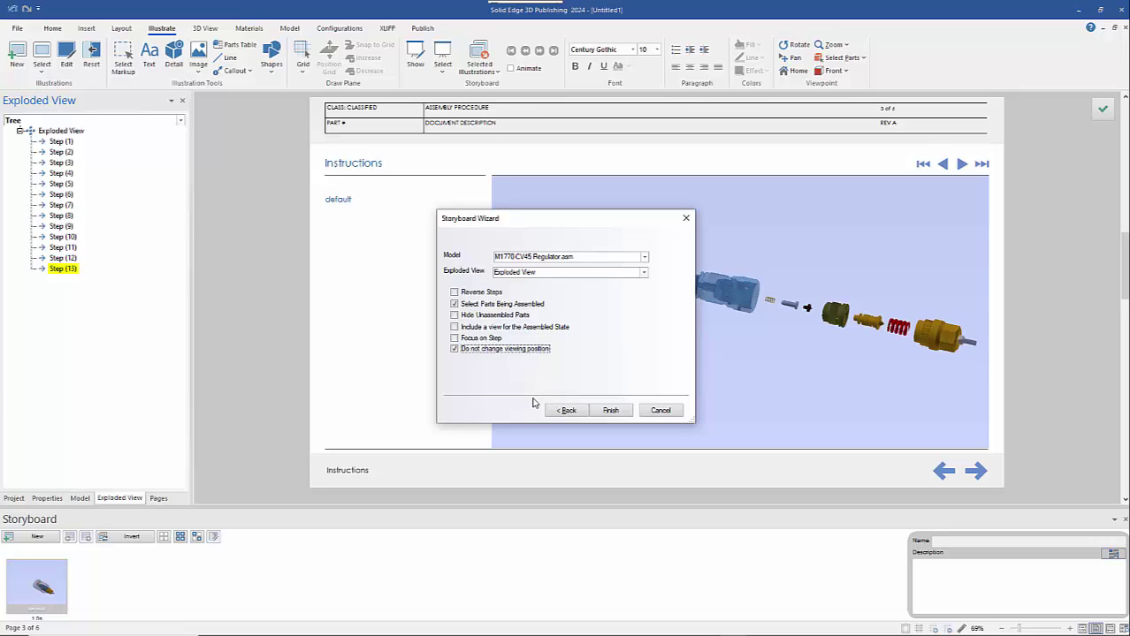
left_click(613, 411)
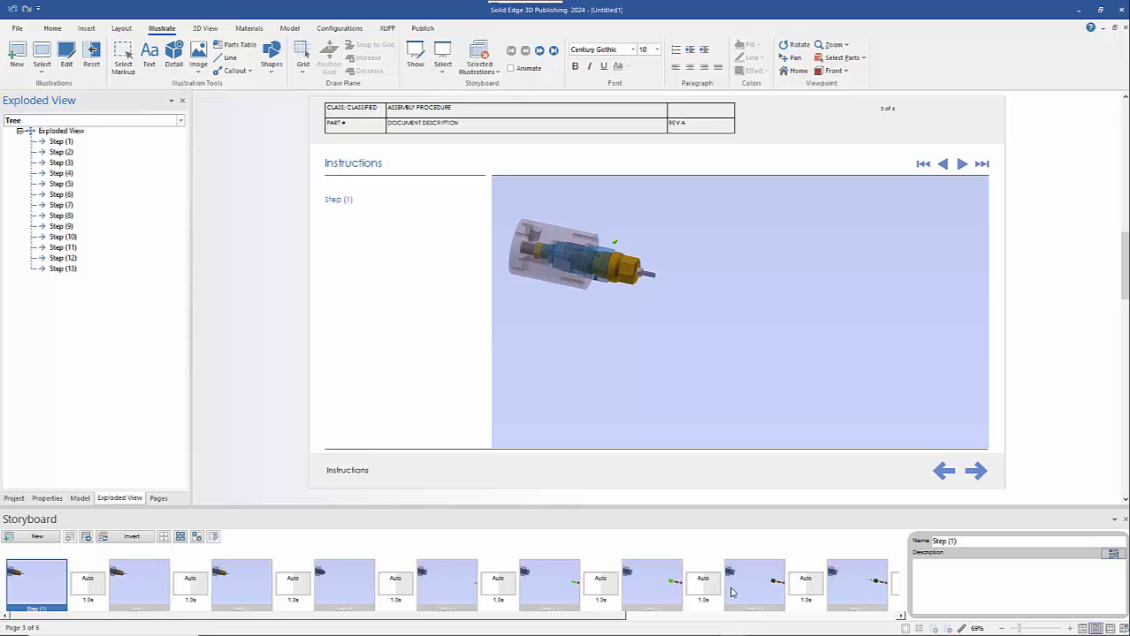
Check the first storyboard frames and rename the Step (1) frame to Grub Screw 1
left_click(146, 586)
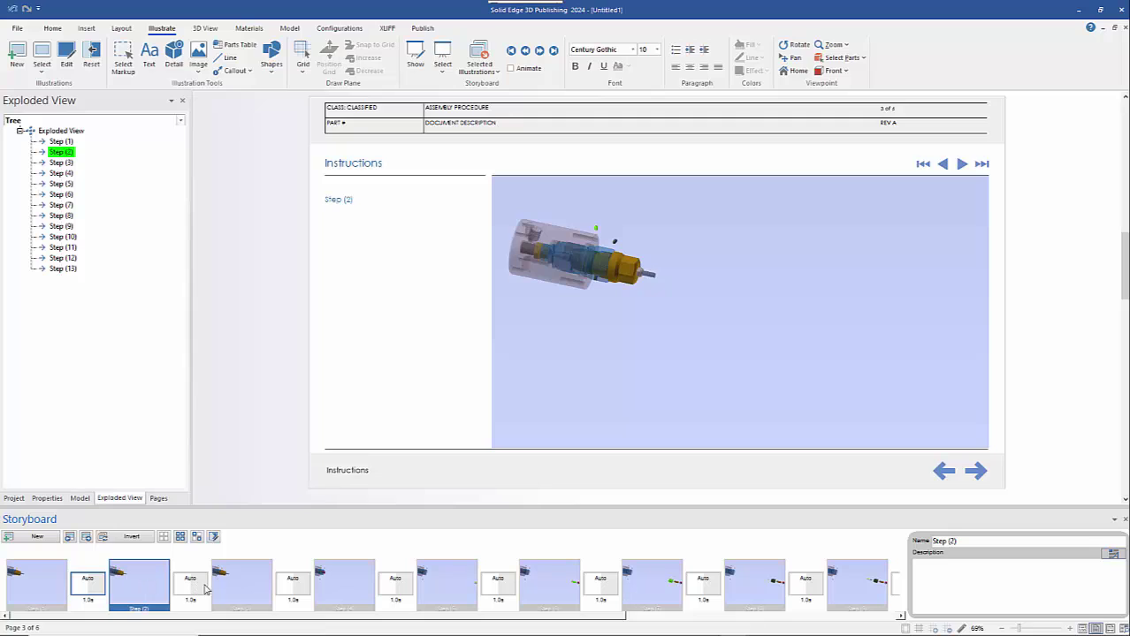
left_click(236, 591)
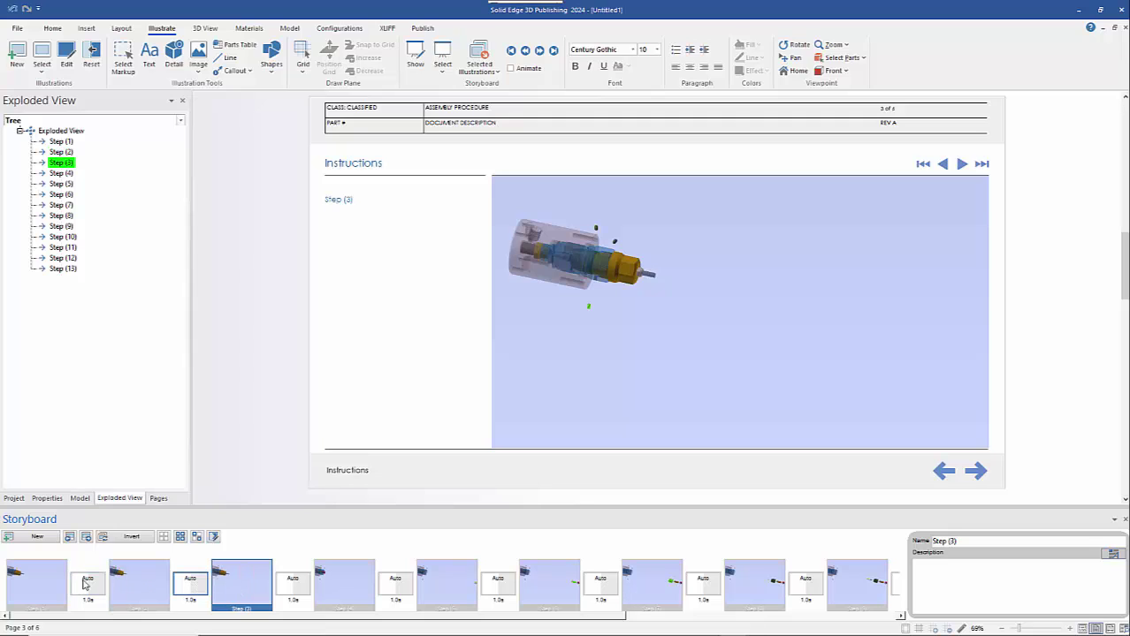
left_click(38, 579)
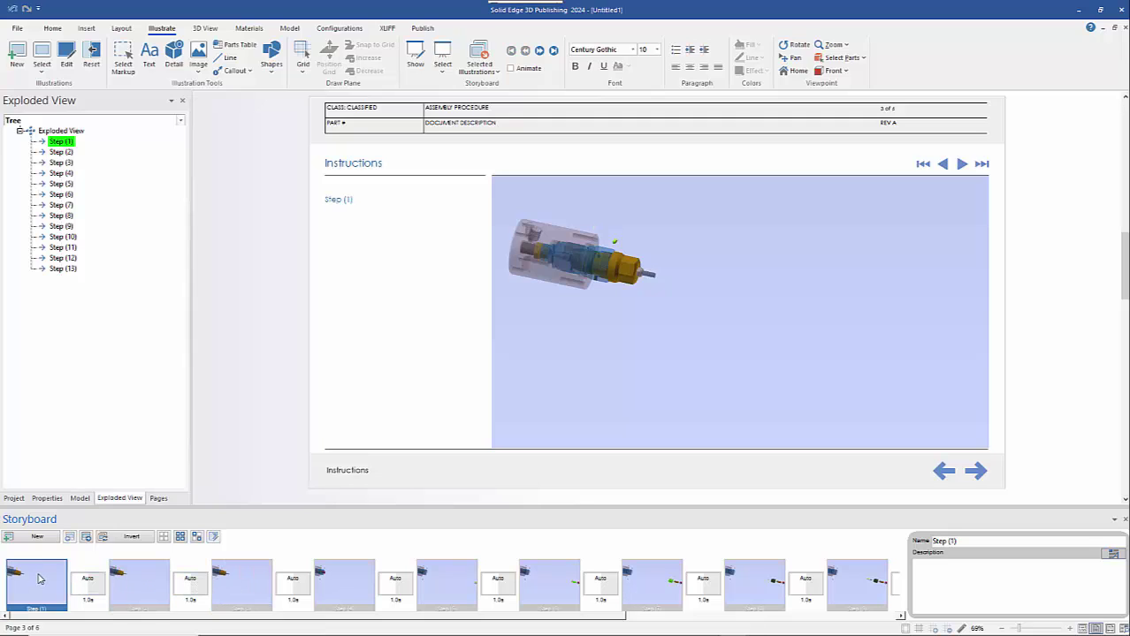
left_click_drag(971, 545, 928, 541)
type("Grub Screw")
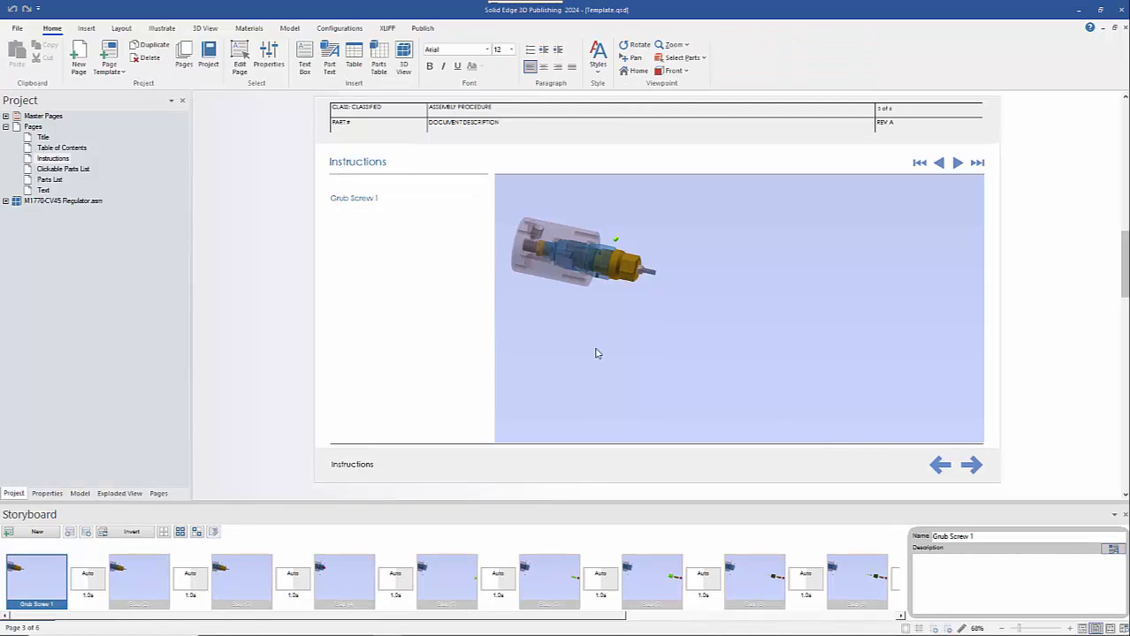
Test the Clickable Parts List page by selecting the M1771 Cartridge Body and M1774 Drive Cap rows to highlight their parts
left_click(44, 169)
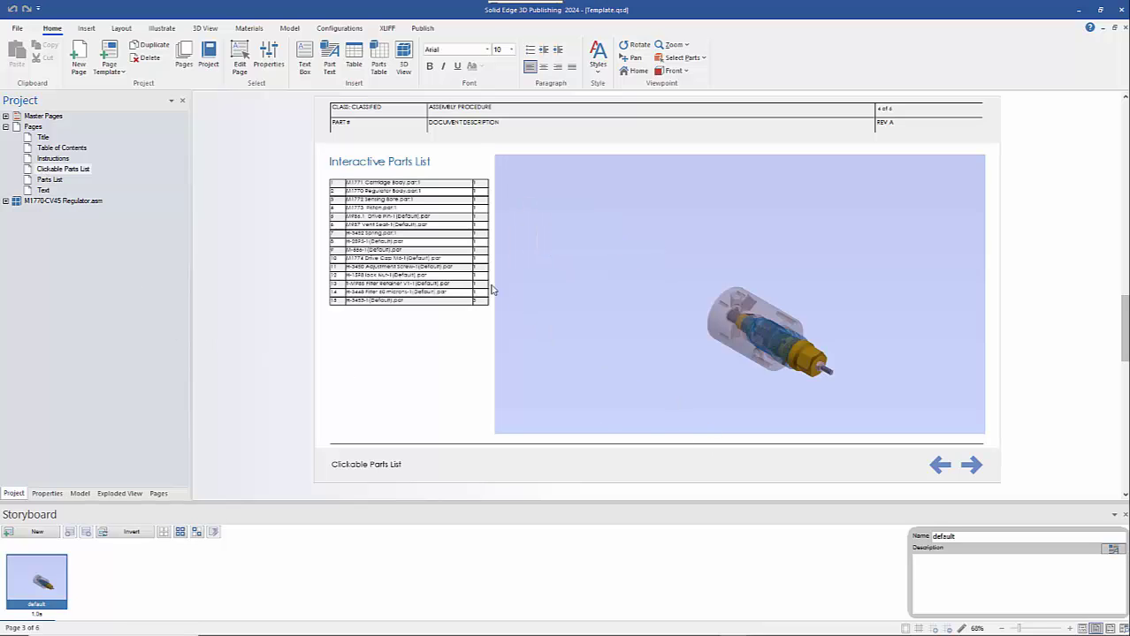
left_click(375, 192)
left_click(376, 183)
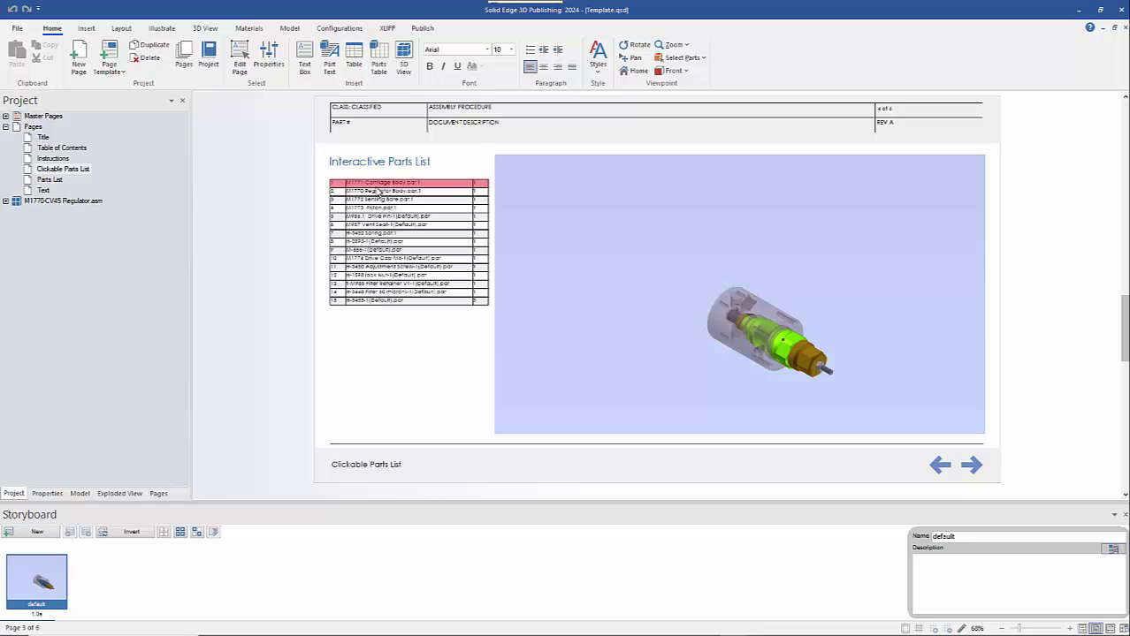
left_click(393, 259)
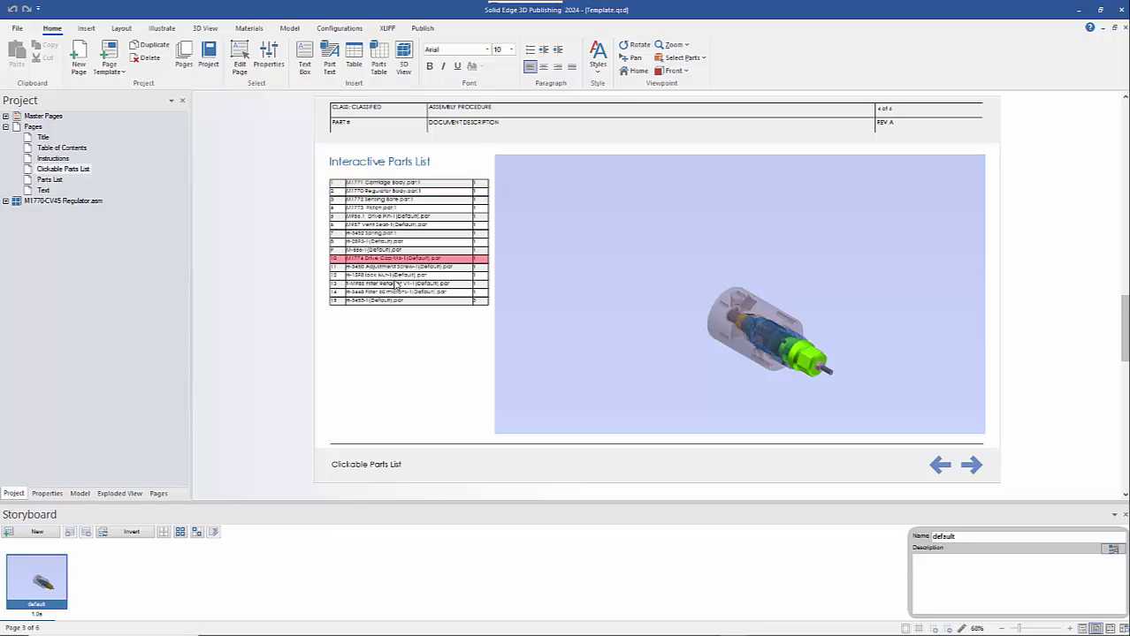
Test the parts list links by selecting the row 14 filter, the adjustment screw in the 3D view, and row 8
left_click(394, 293)
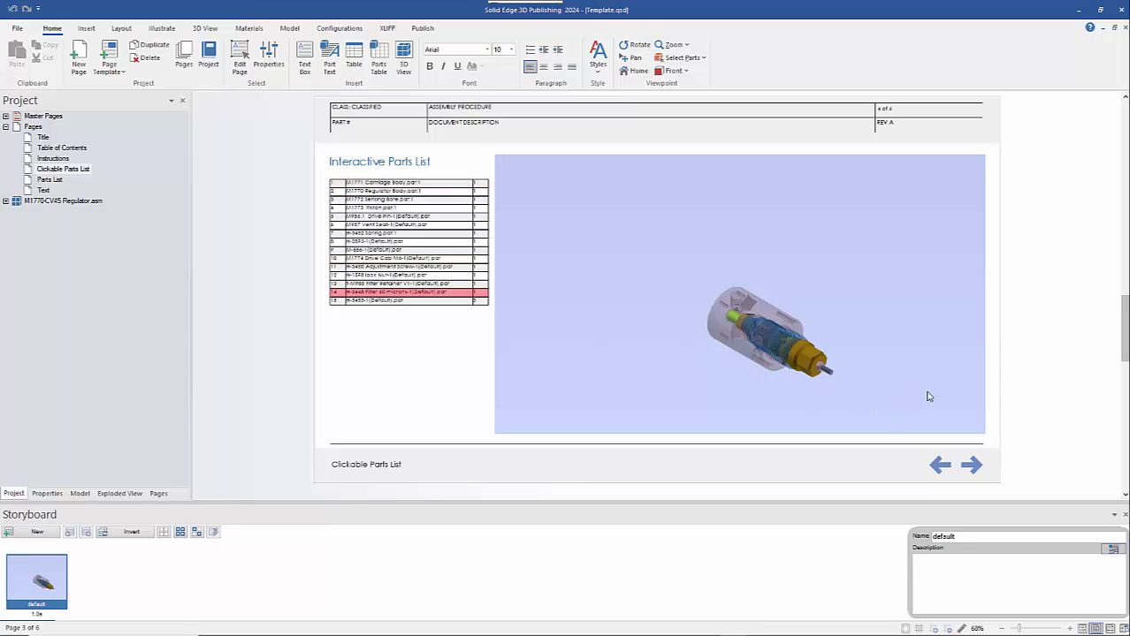
left_click(828, 375)
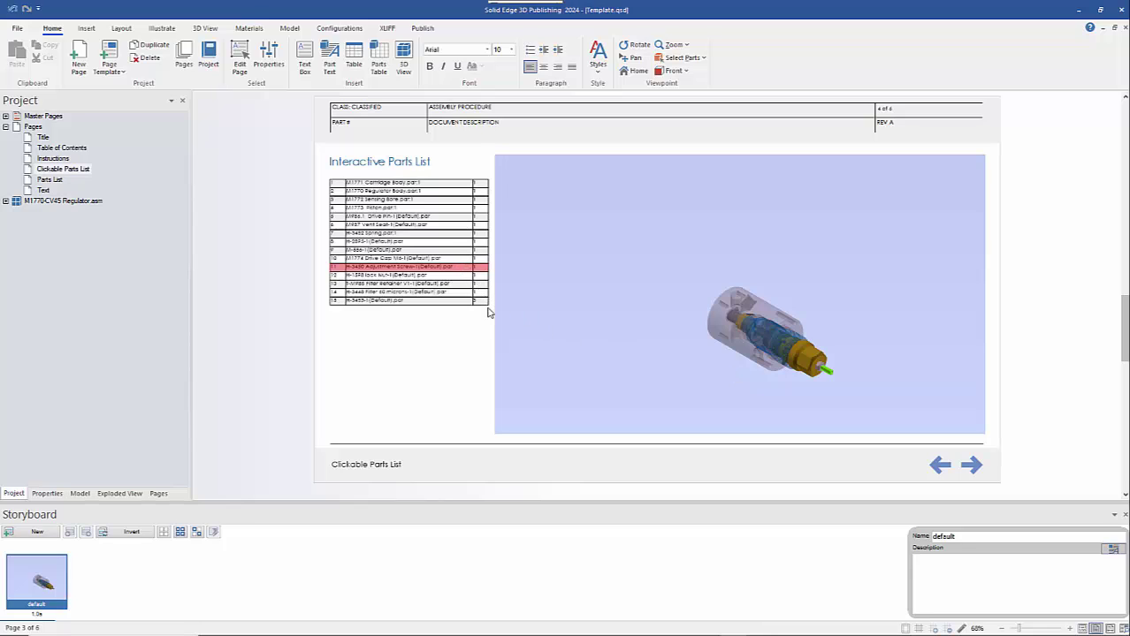
left_click(394, 244)
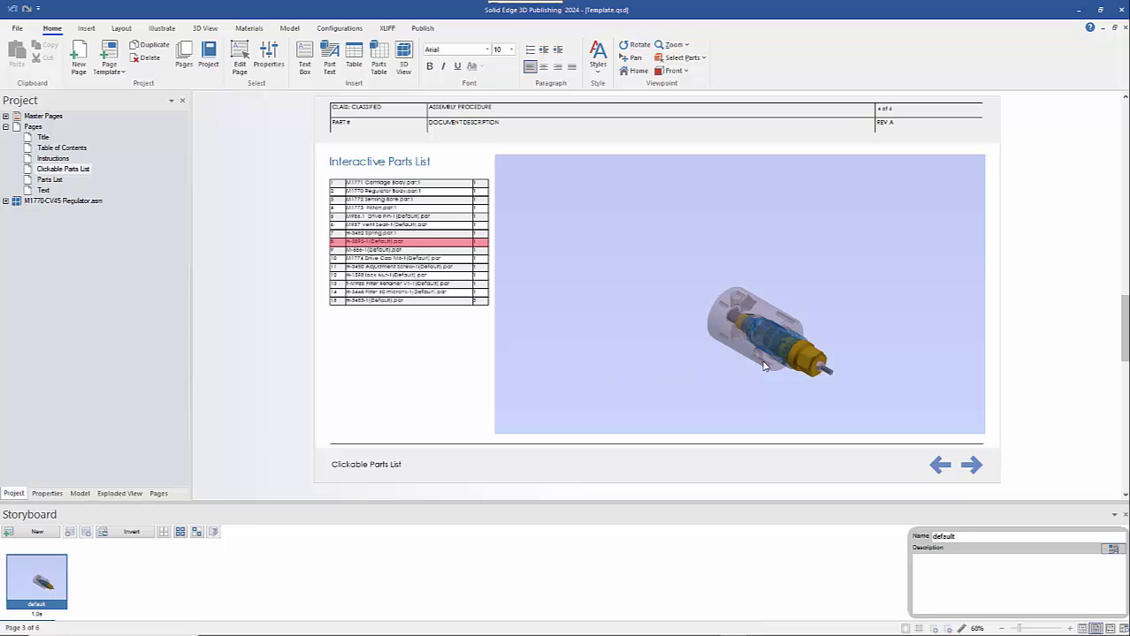
Edit the default illustration on the Clickable Parts List page and apply the existing Exploded View to its model
right_click(51, 584)
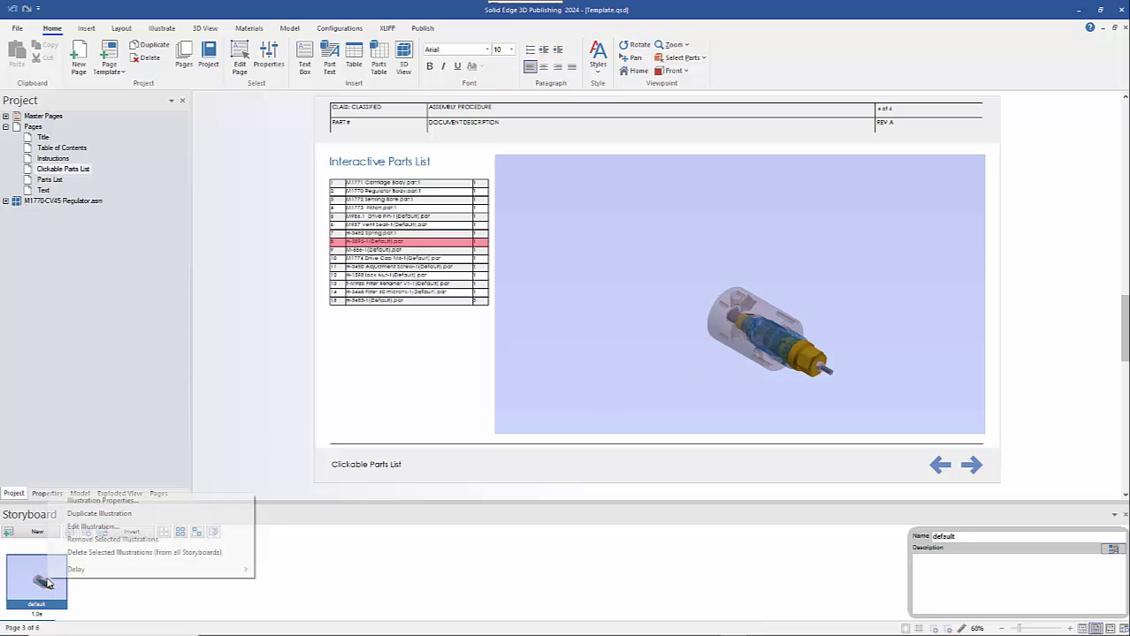
left_click(93, 527)
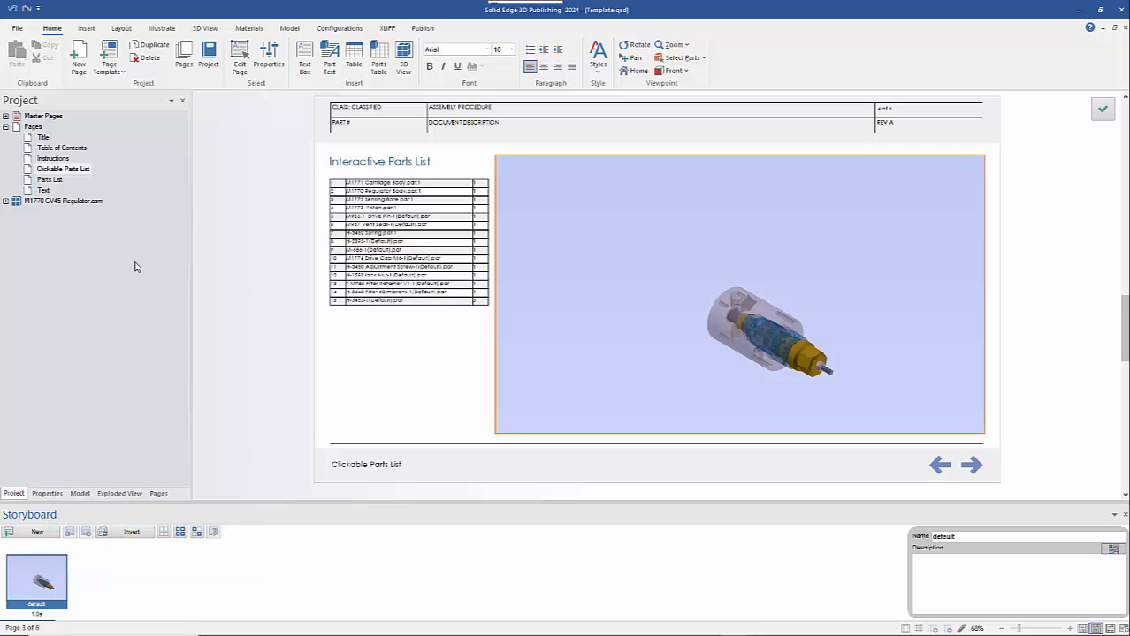
left_click(119, 493)
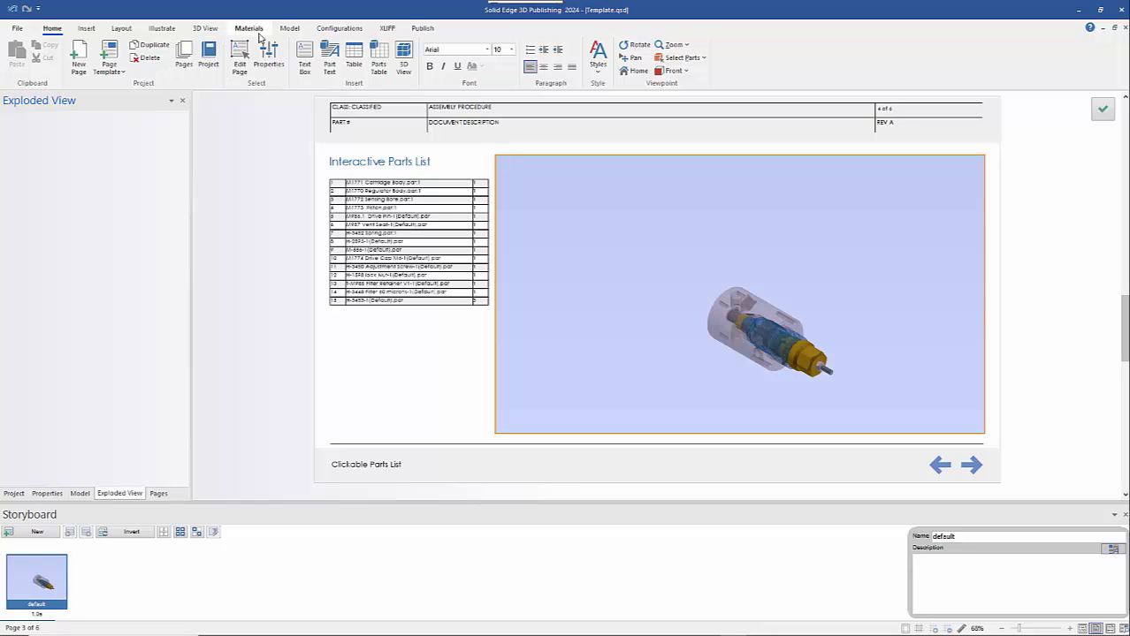
left_click(290, 29)
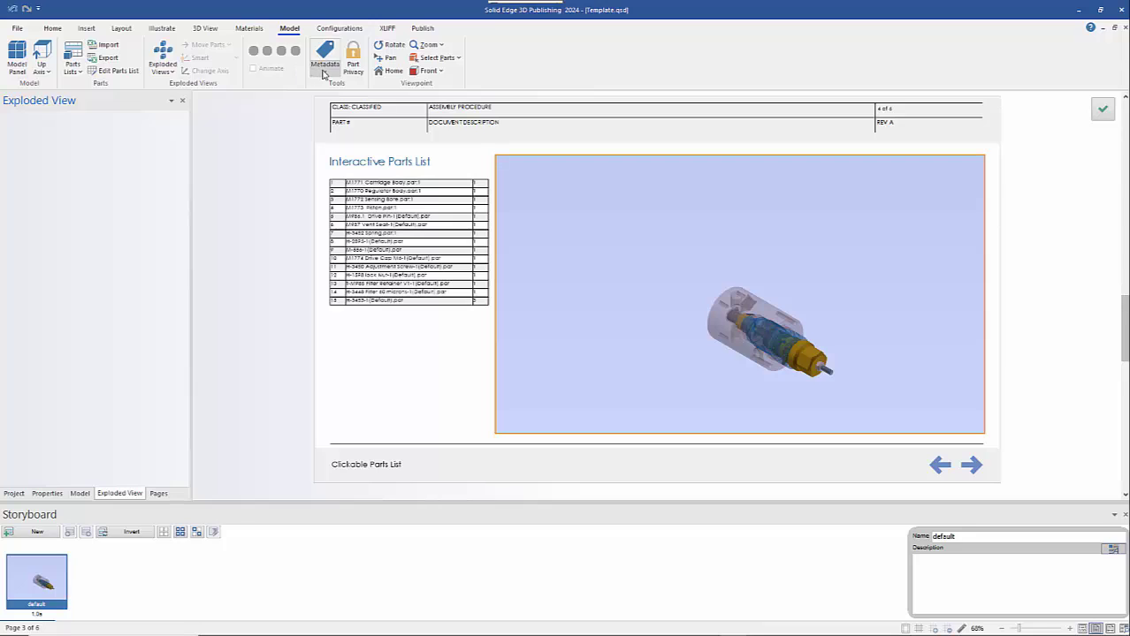
left_click(163, 64)
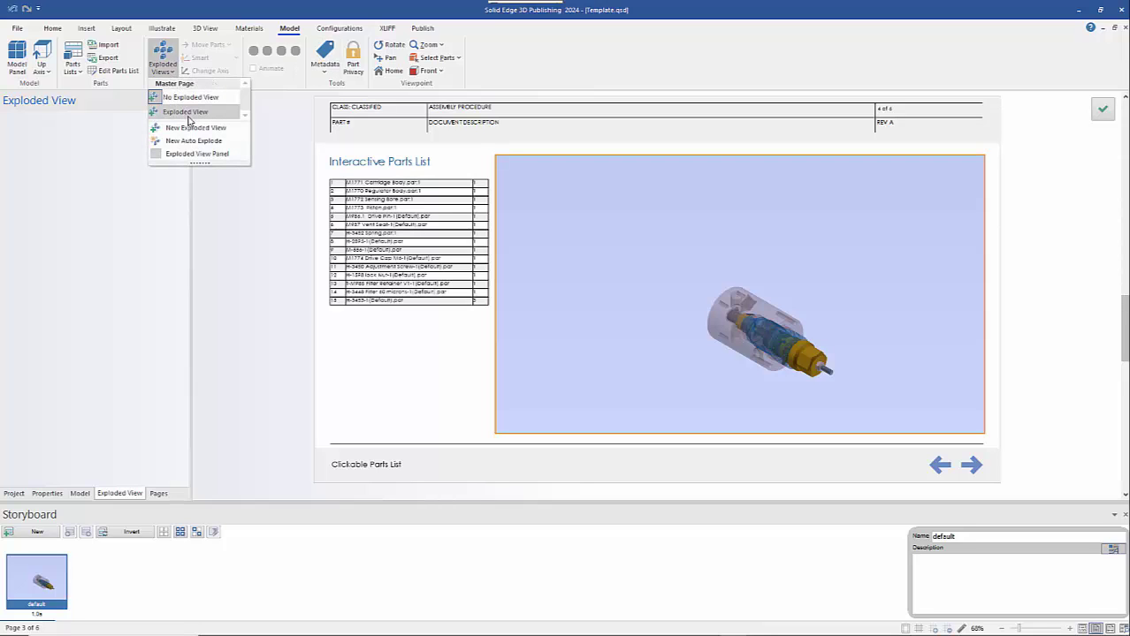
left_click(187, 115)
left_click(64, 132)
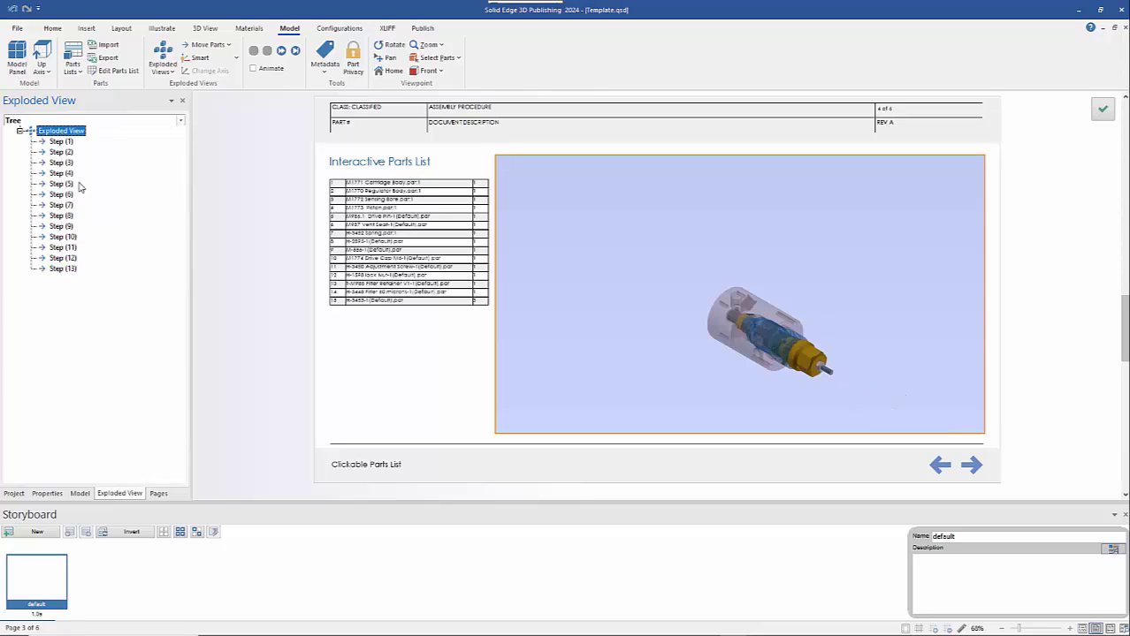
Frame the model using exploded Step (13), return it to the collapsed state, and rename the default frame to Collapsed View
left_click(60, 271)
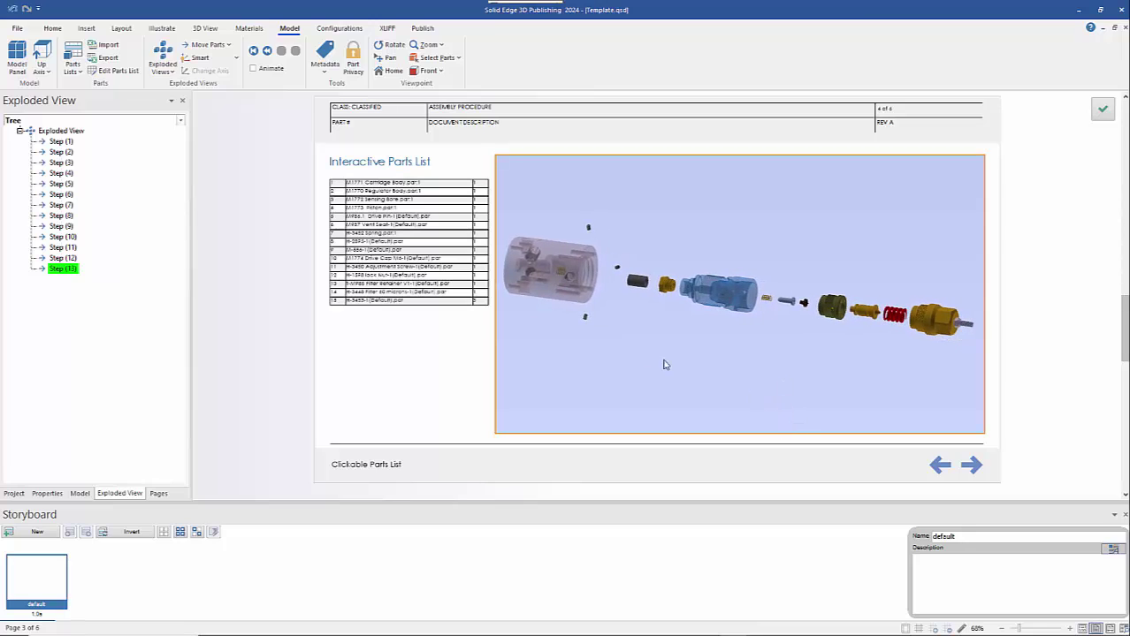
left_click(62, 130)
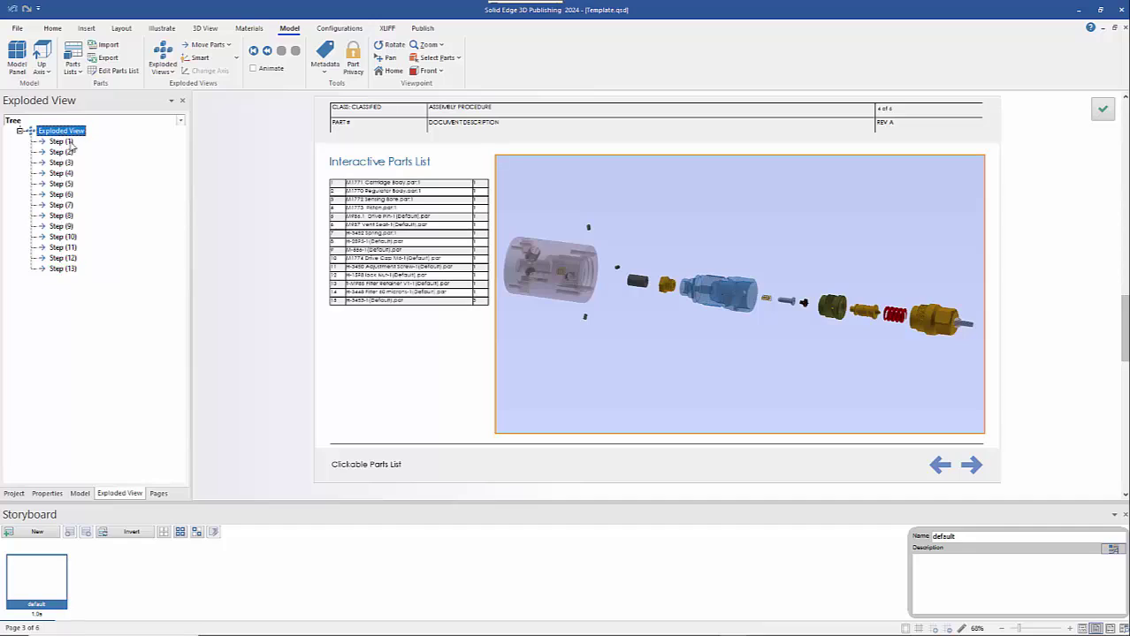
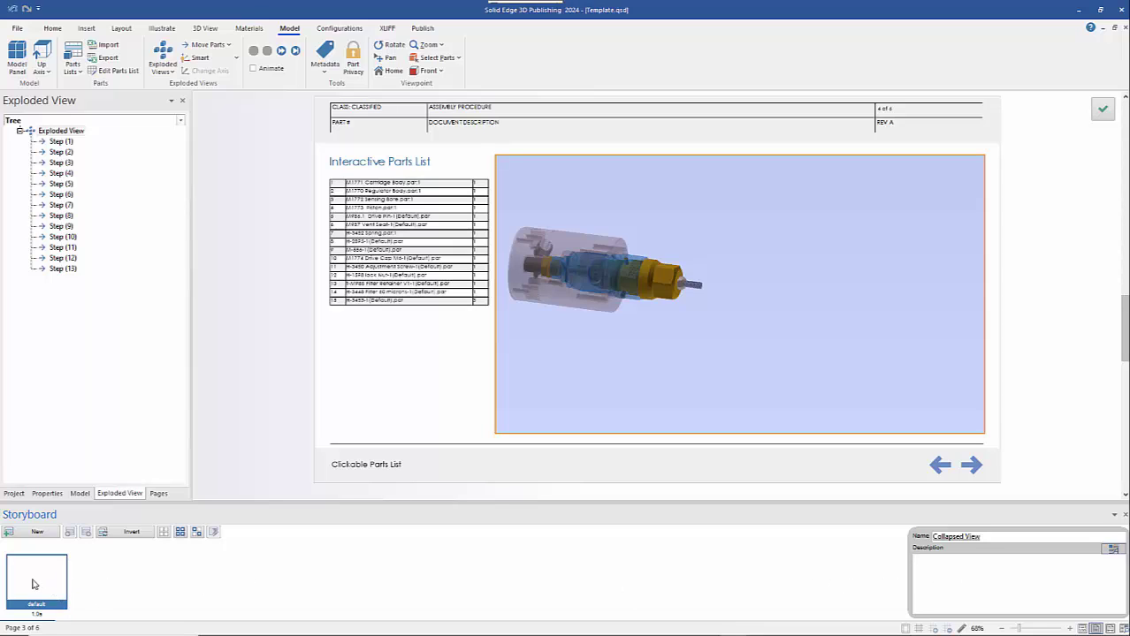
key("Return")
Add an illustration named Exploded View at the end of the storyboard and set its model to the fully exploded Step (13)
left_click(37, 532)
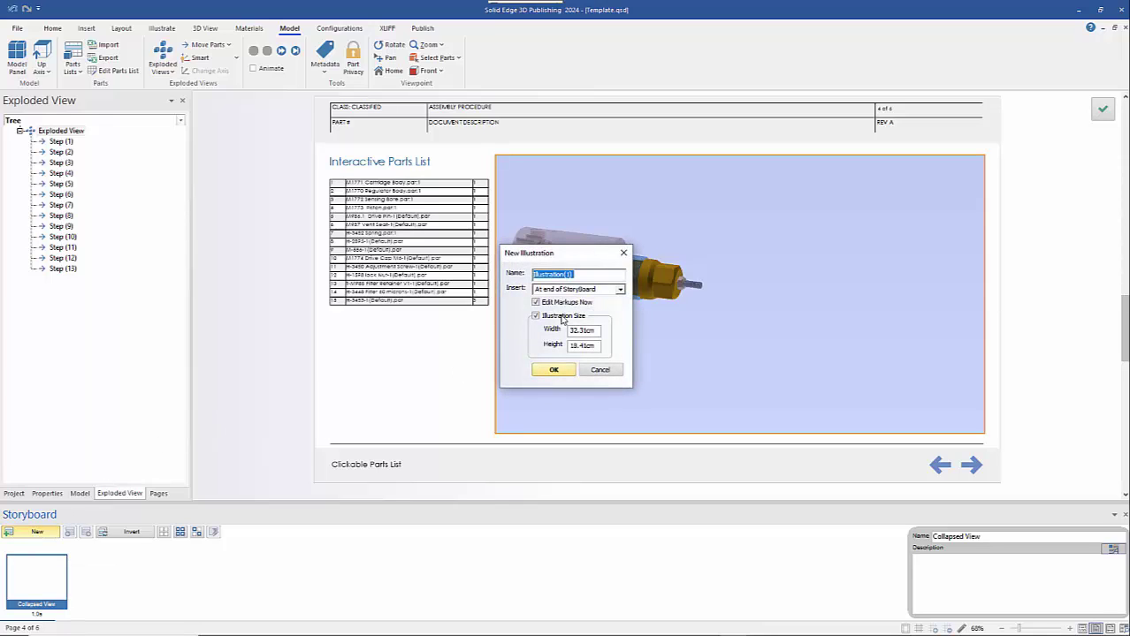
type("Exploded View")
key("Return")
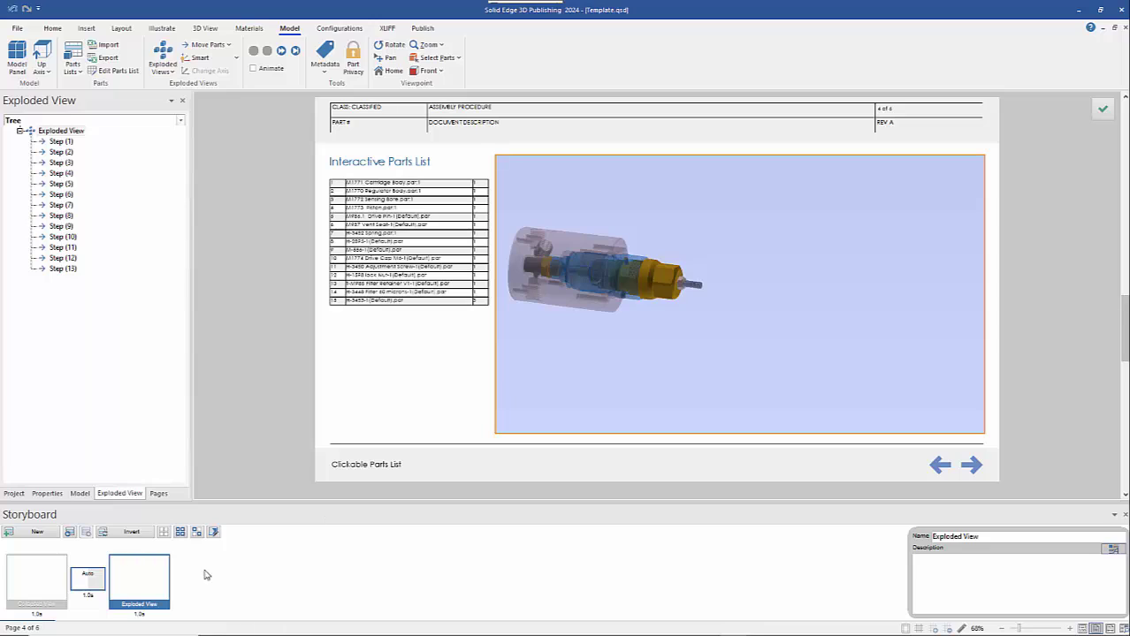
left_click(62, 274)
left_click(62, 269)
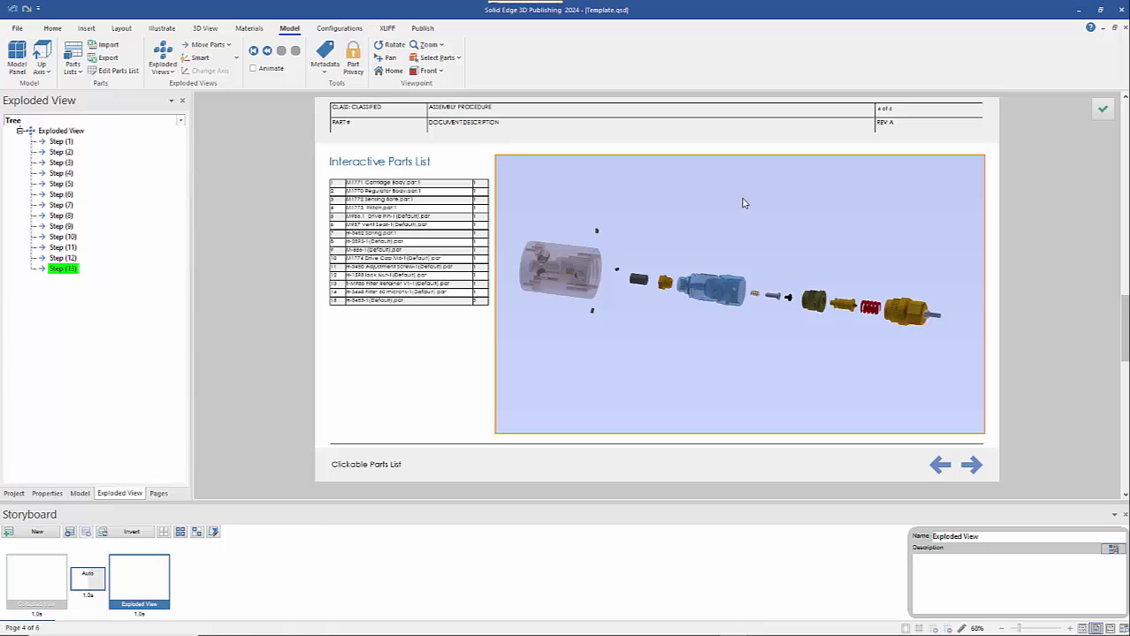
Switch to page editing and lower the upper edge of the 3D view to leave space above it
left_click(52, 28)
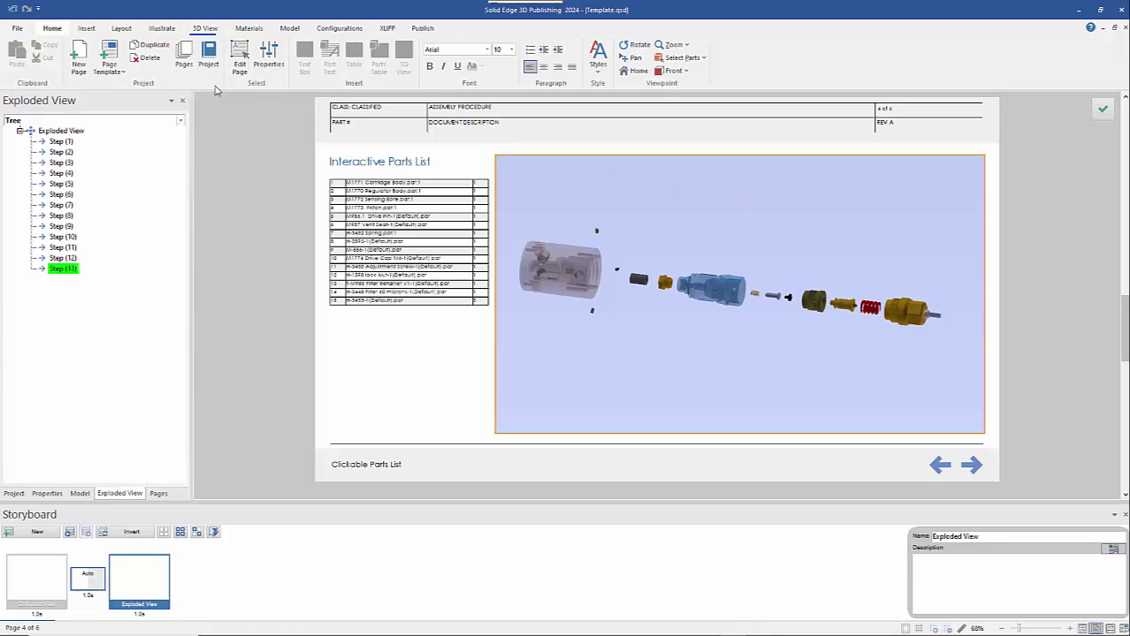
left_click(239, 60)
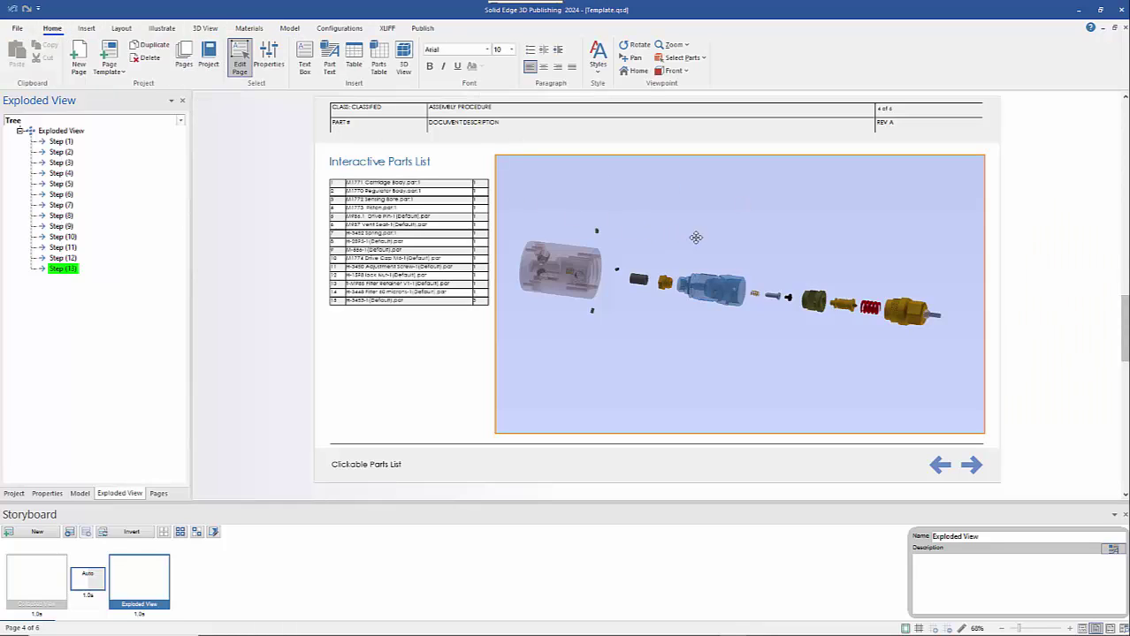
left_click(707, 235)
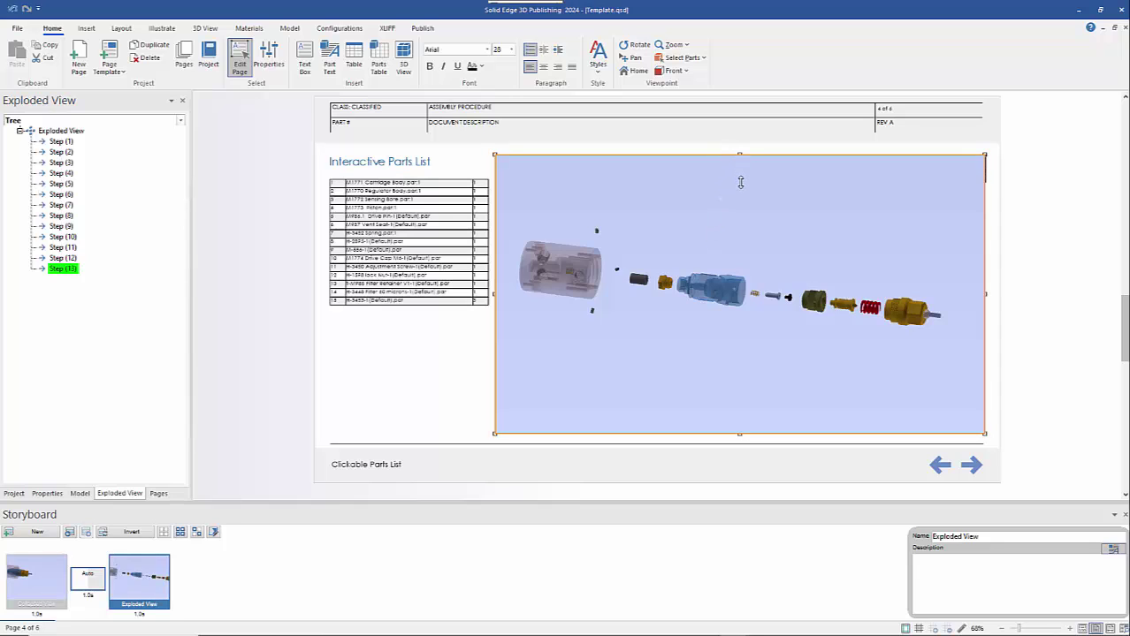
left_click_drag(739, 155, 741, 182)
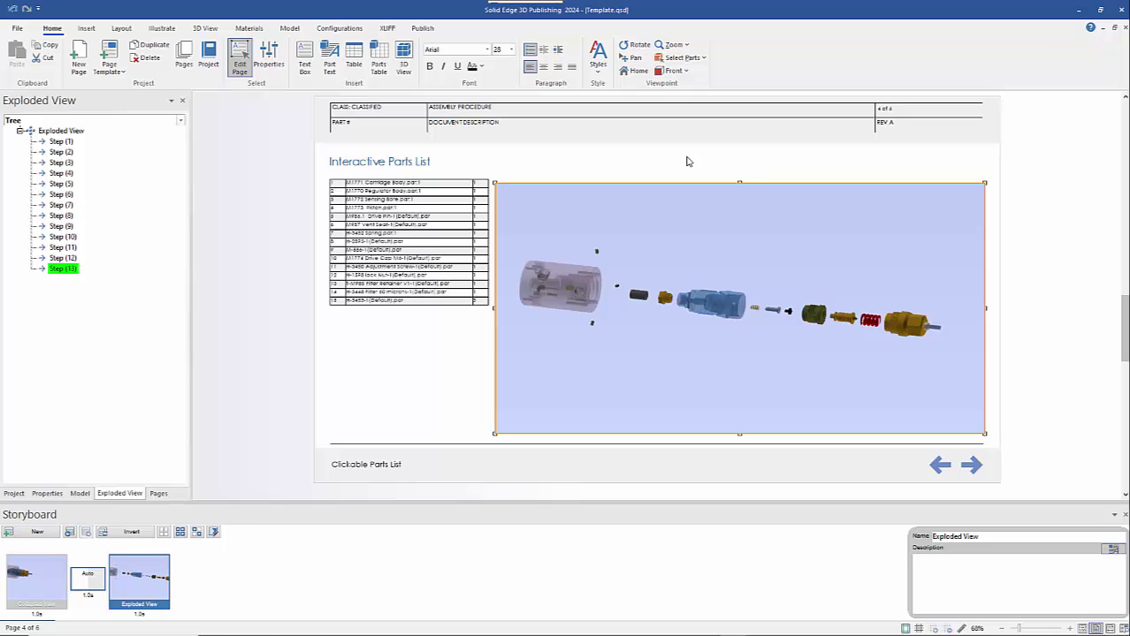
Create a button about 6 by 1.6 cm above the 3D view, with an Illustration Change to Collapsed View using the Glide transition
left_click(86, 29)
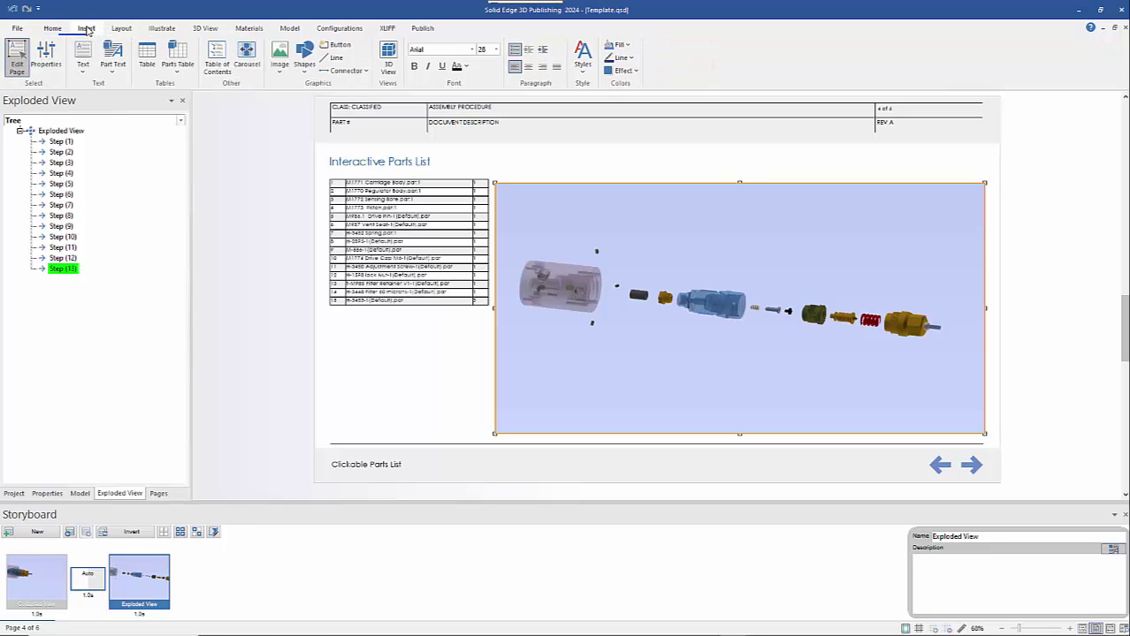
left_click(339, 44)
left_click_drag(776, 157, 865, 178)
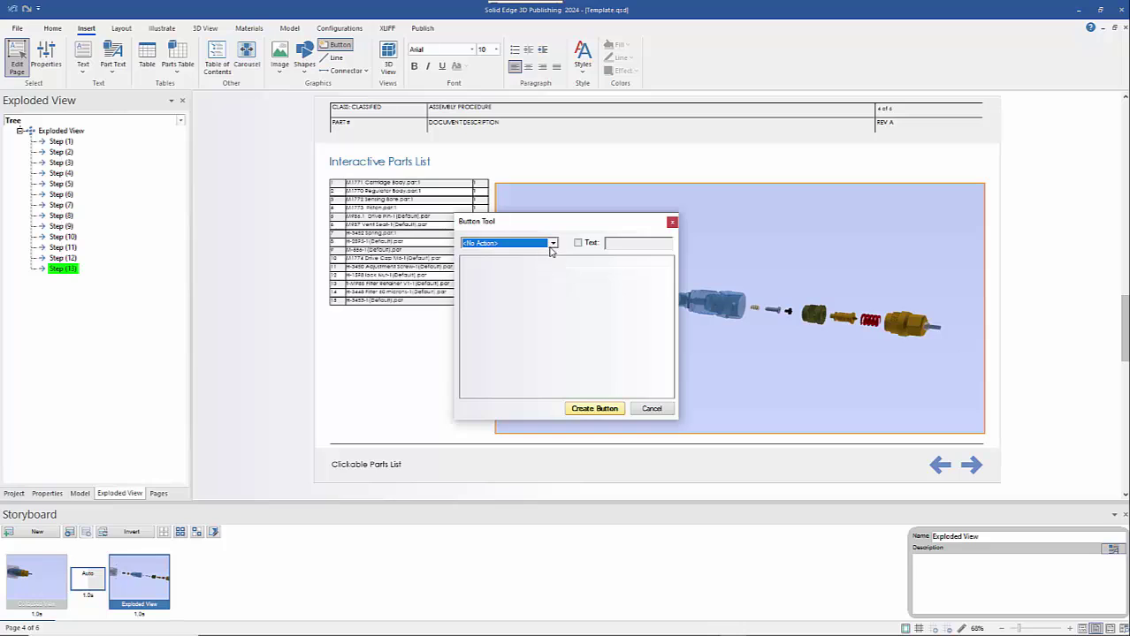
left_click(553, 243)
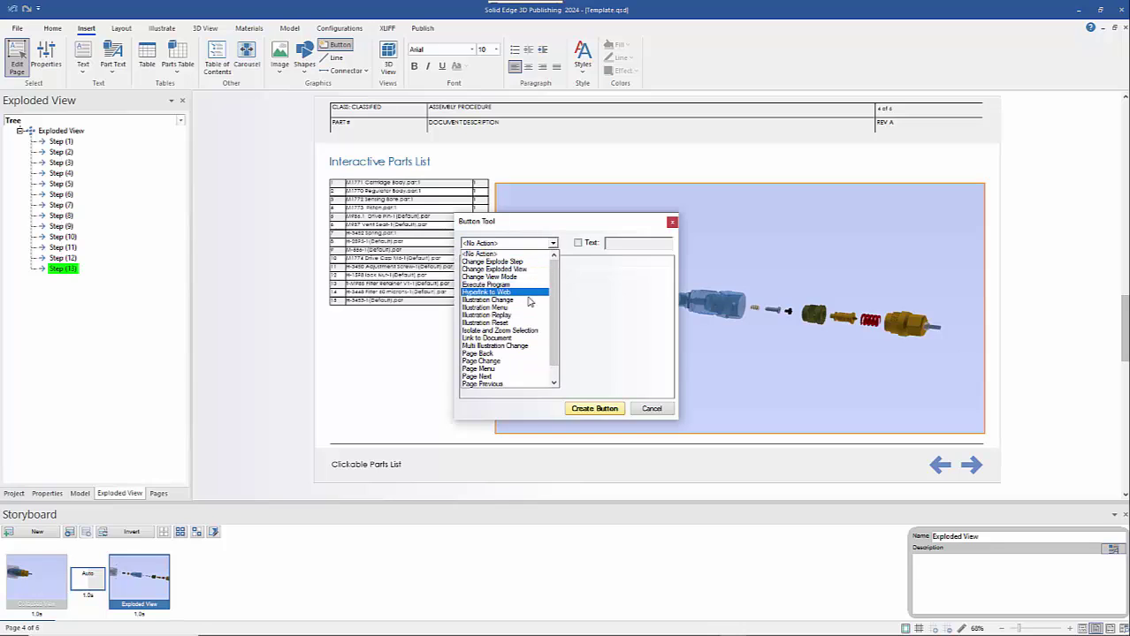
left_click(478, 301)
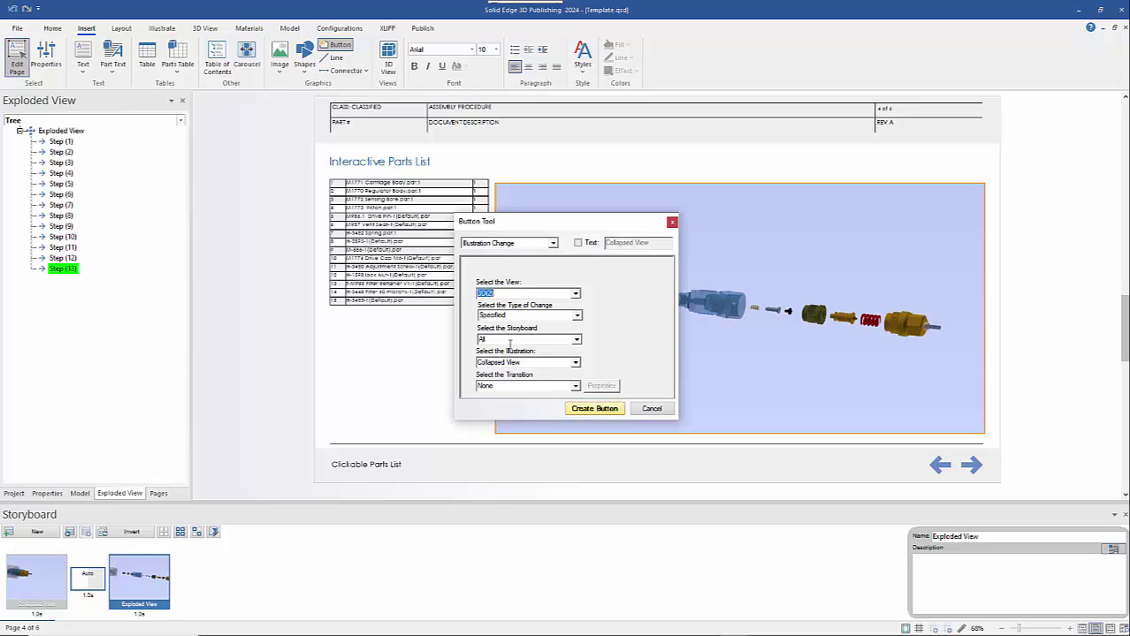
left_click(577, 342)
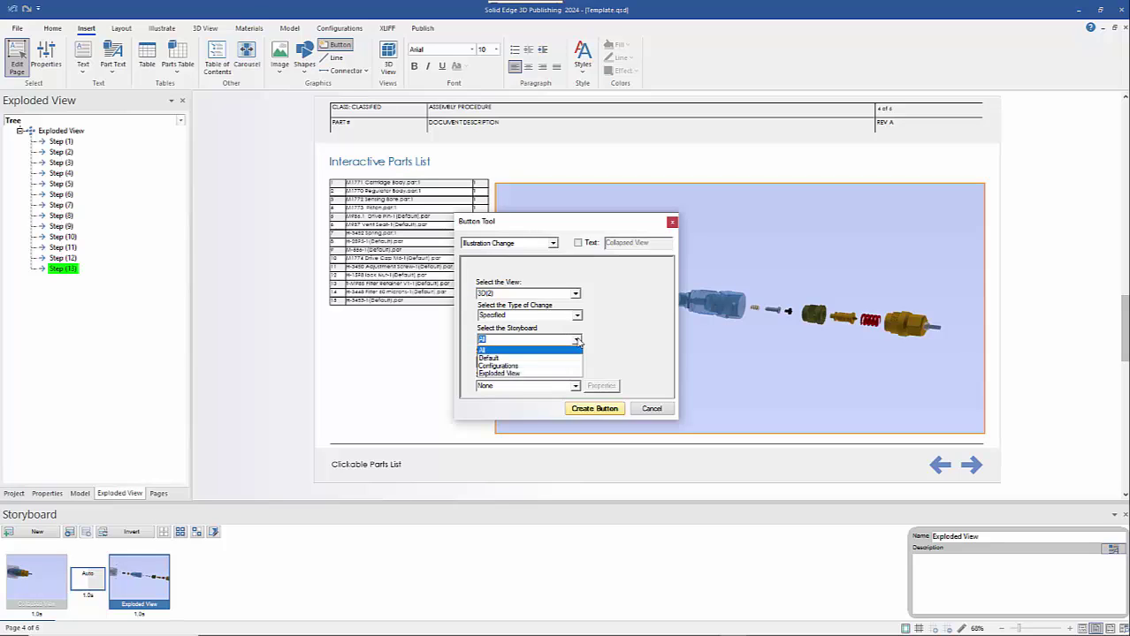
left_click(569, 350)
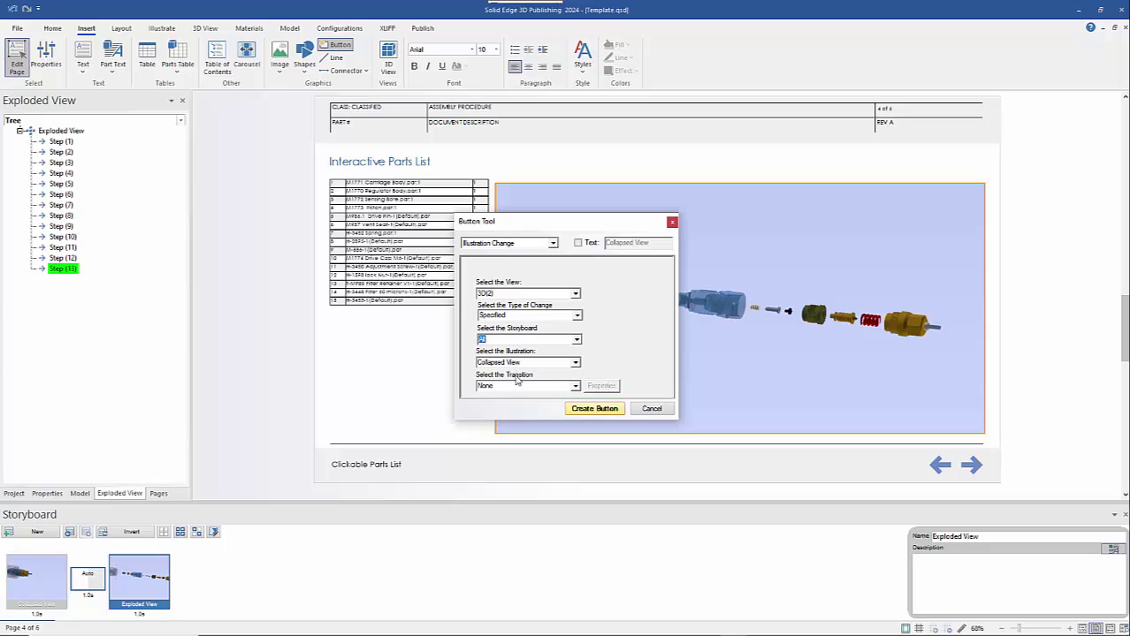
left_click(575, 389)
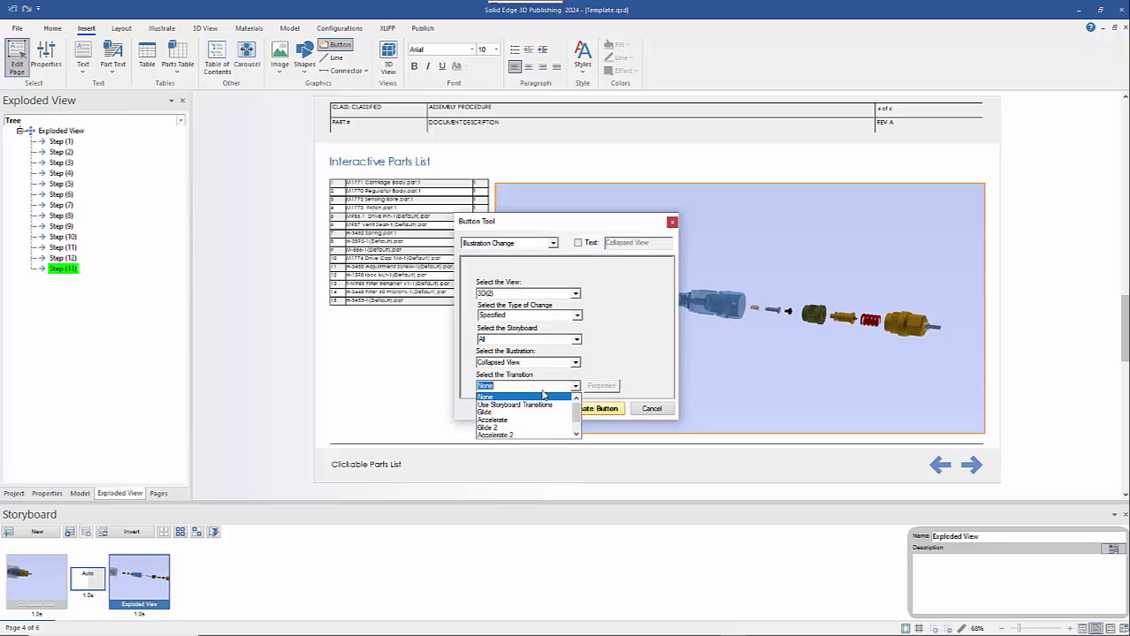
left_click(502, 418)
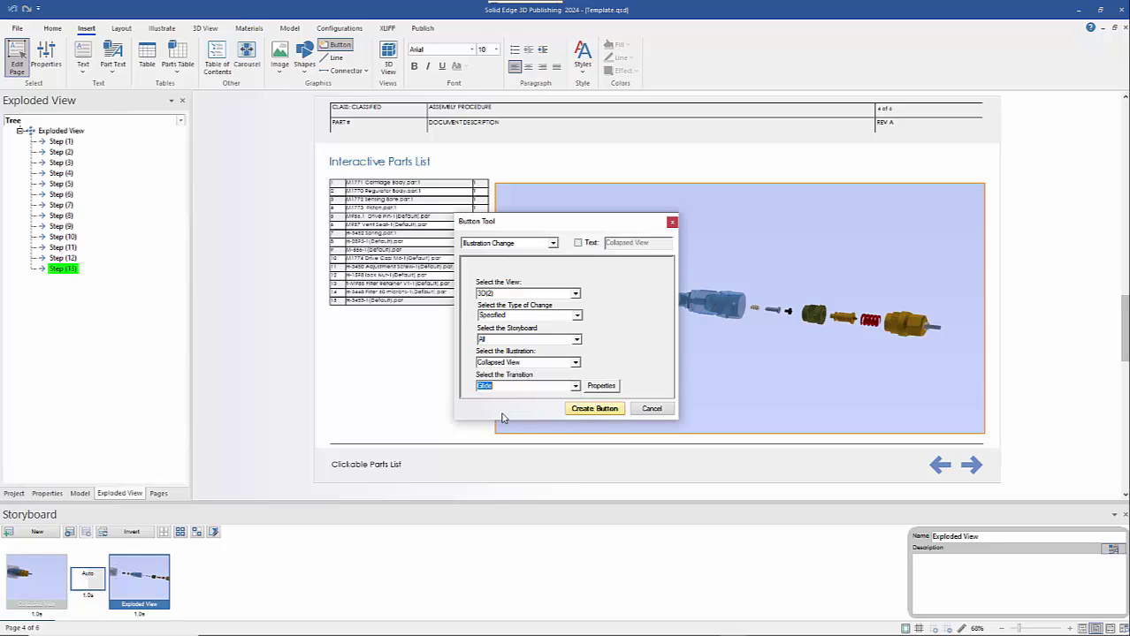
left_click(587, 409)
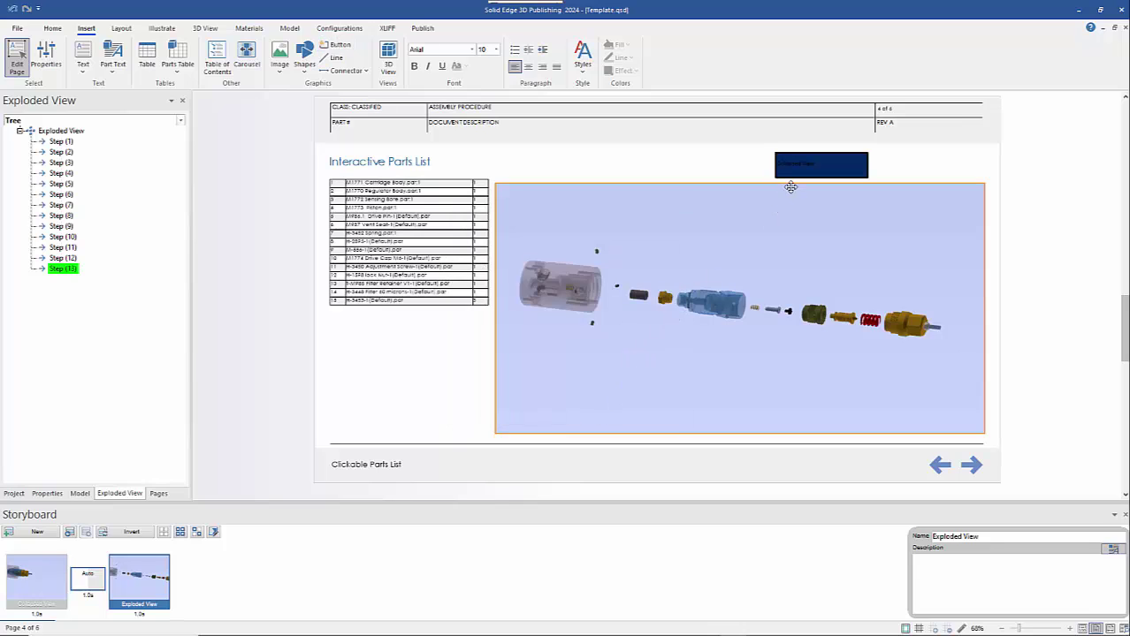
Change the fill colour of the Collapsed View button to very light grey
left_click(799, 166)
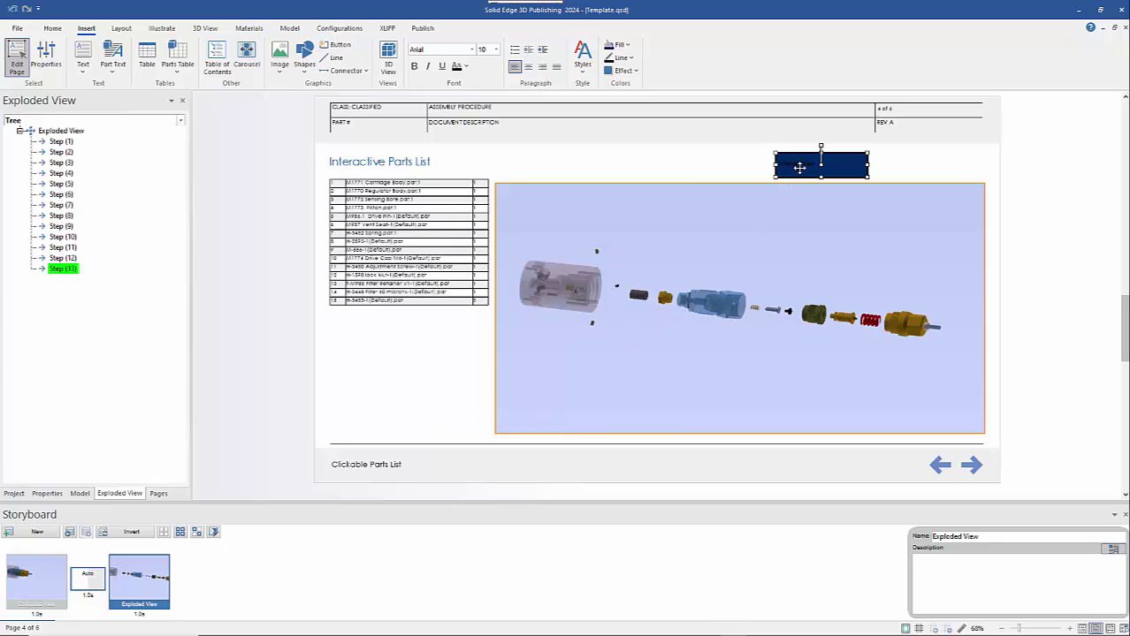
left_click(47, 493)
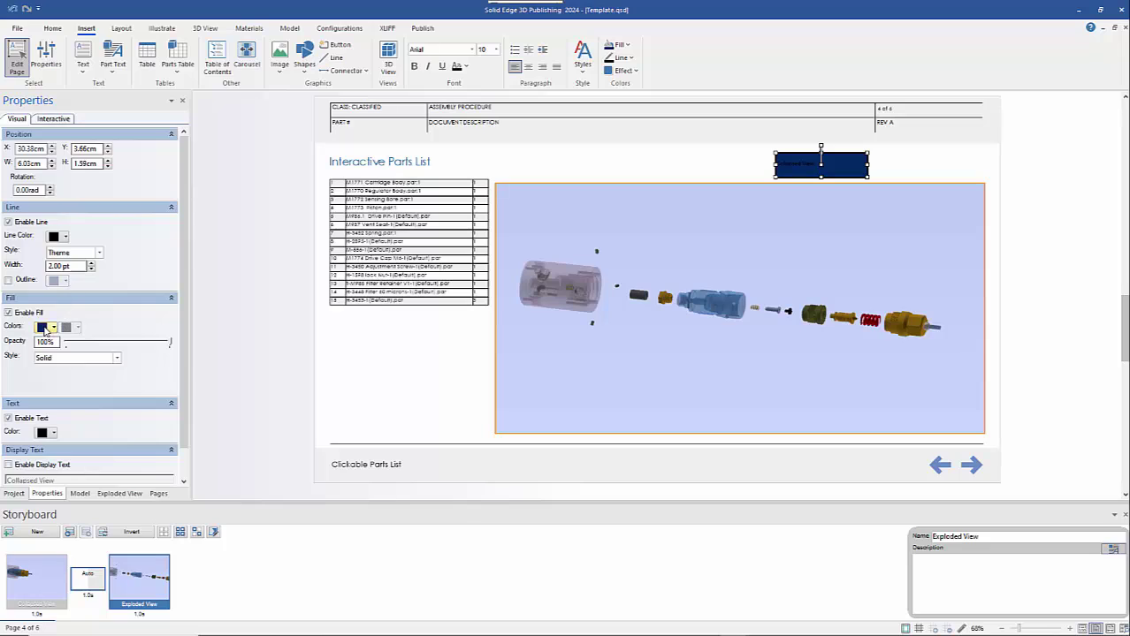
left_click(53, 328)
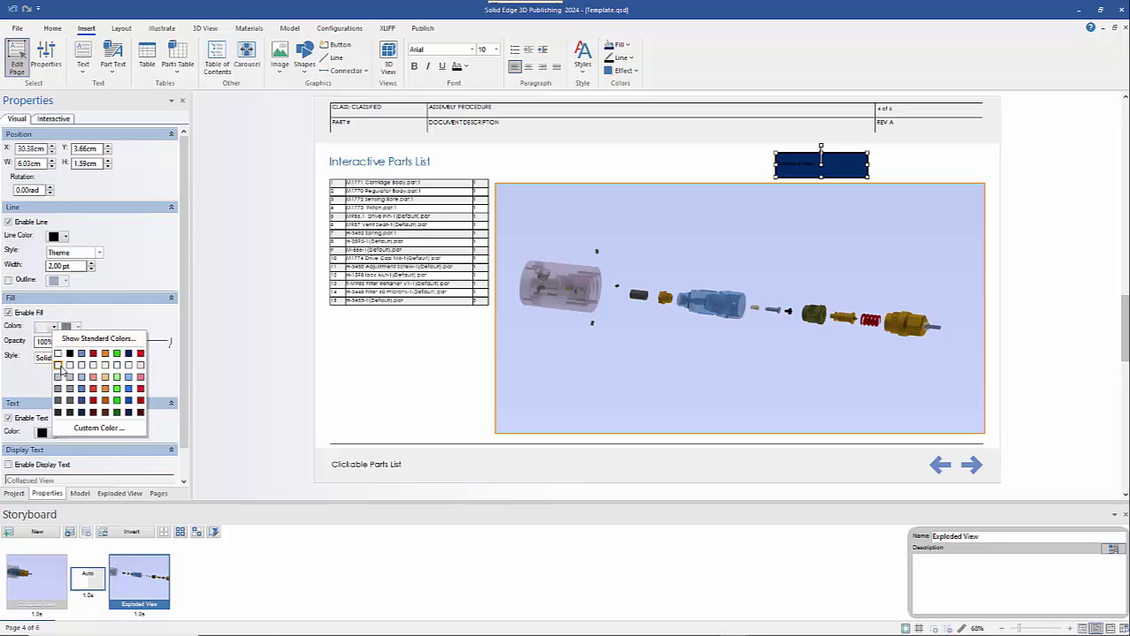
left_click(62, 371)
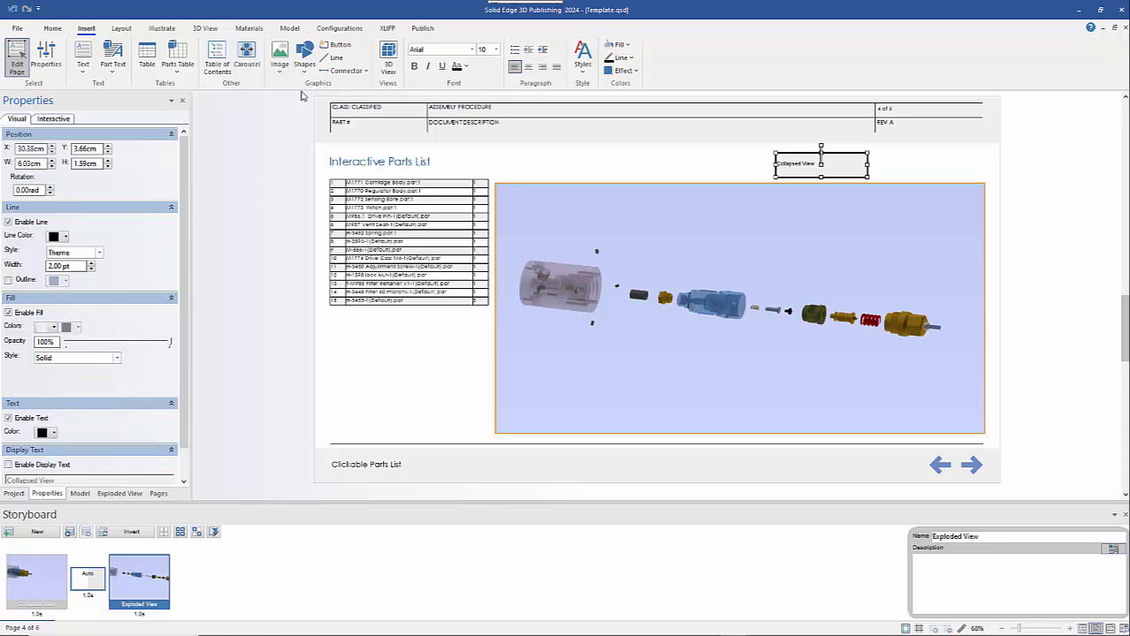
Set the Collapsed View button's text size to 18 and centre the text
left_click(496, 51)
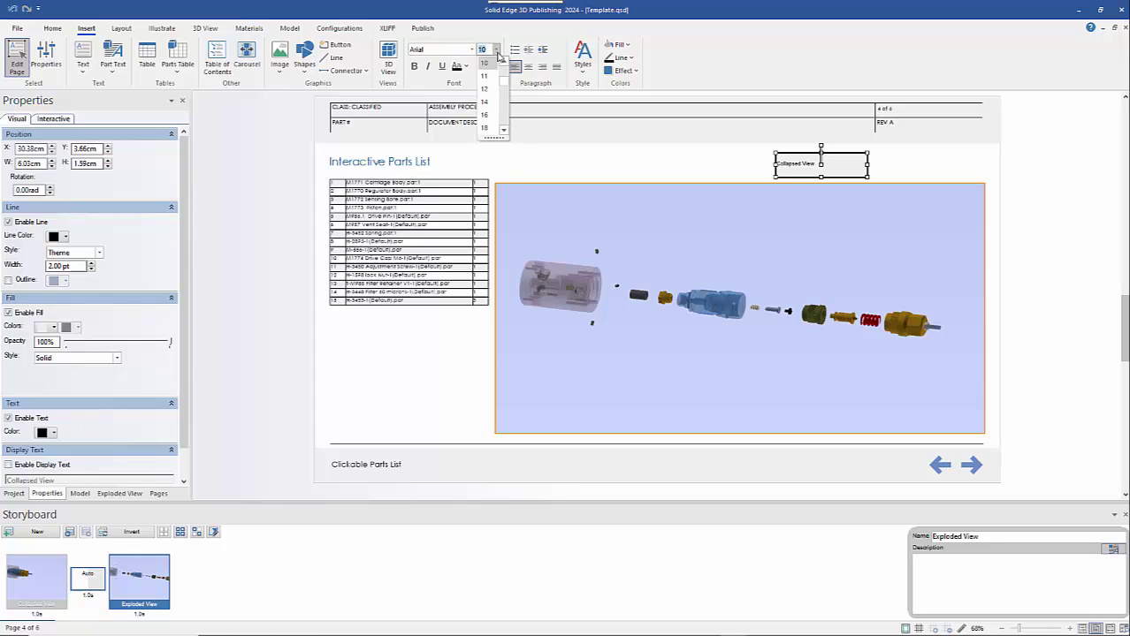
left_click(486, 128)
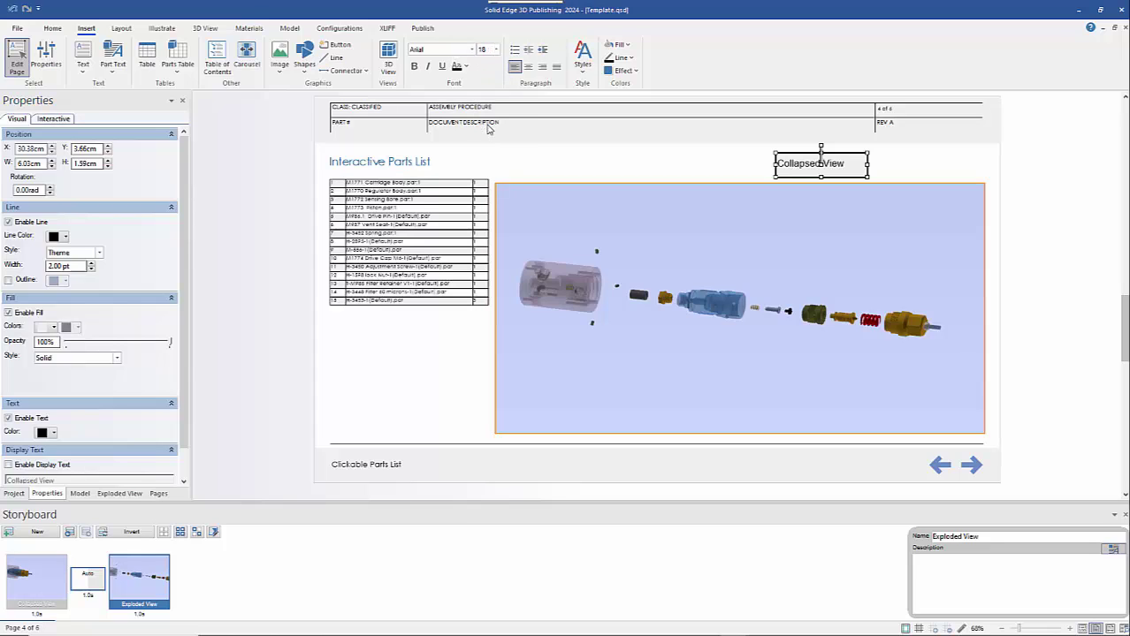
left_click(528, 69)
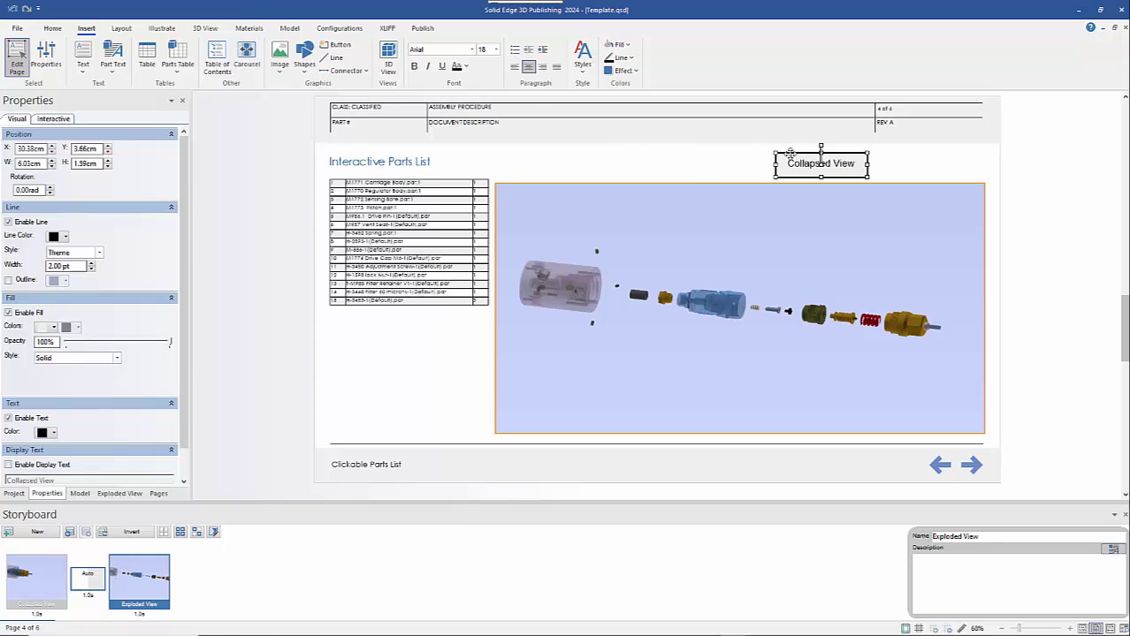
Duplicate the Collapsed View button and place the copy beside the original above the 3D view
key("ctrl+c")
key("ctrl+v")
left_click_drag(862, 183, 928, 166)
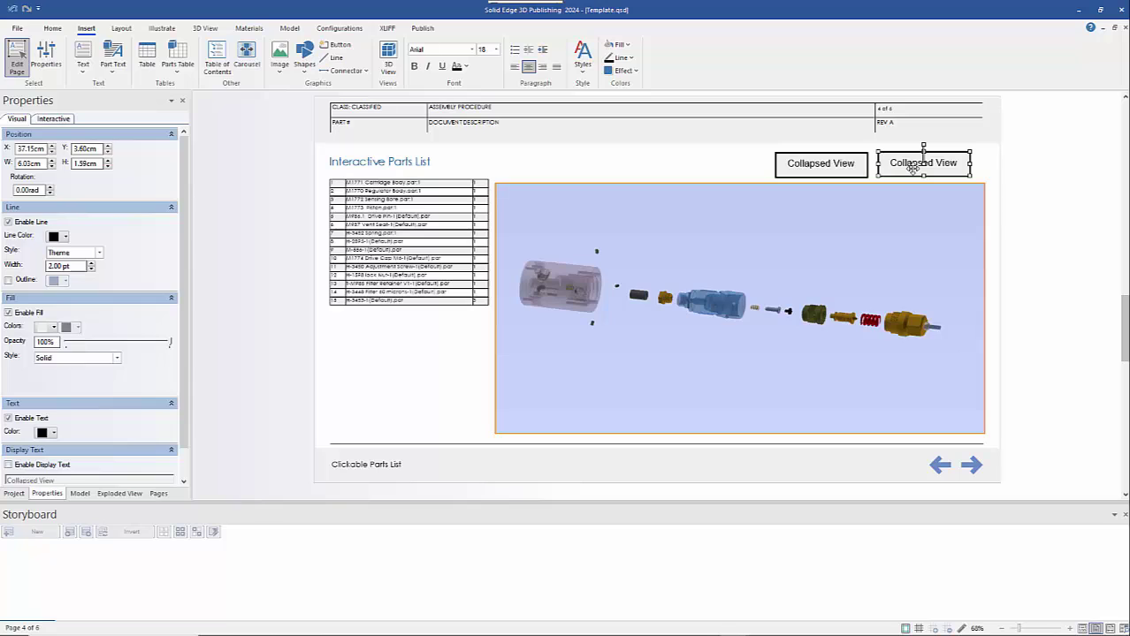
Set the copied button's Illustration Change to the Exploded View illustration, keeping the Glide transition
left_click(55, 119)
left_click(101, 164)
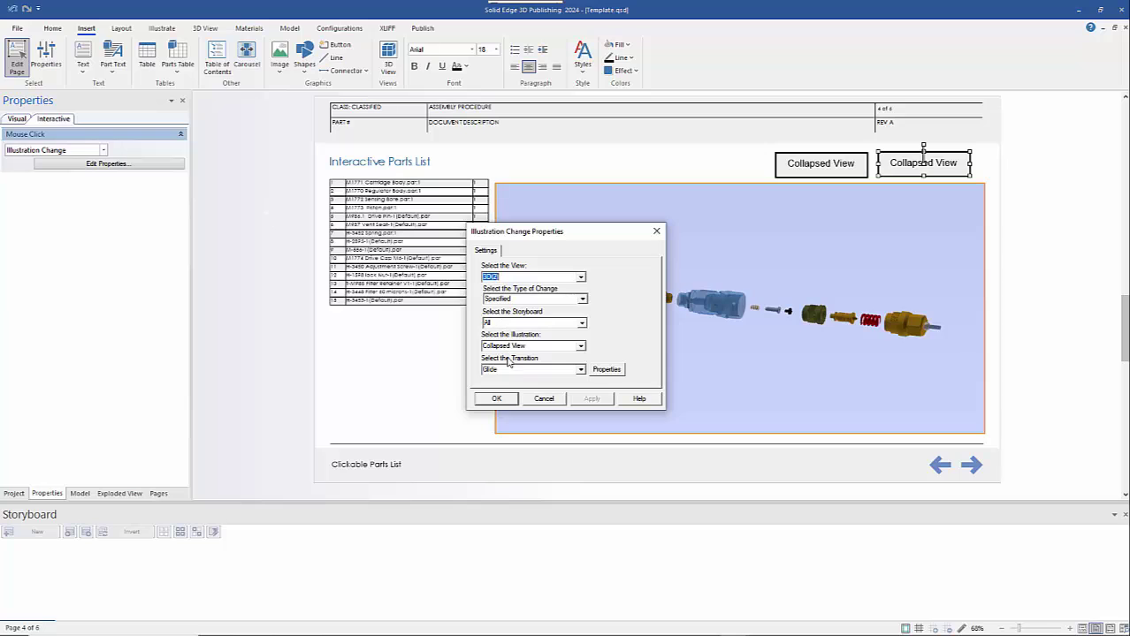
left_click(579, 347)
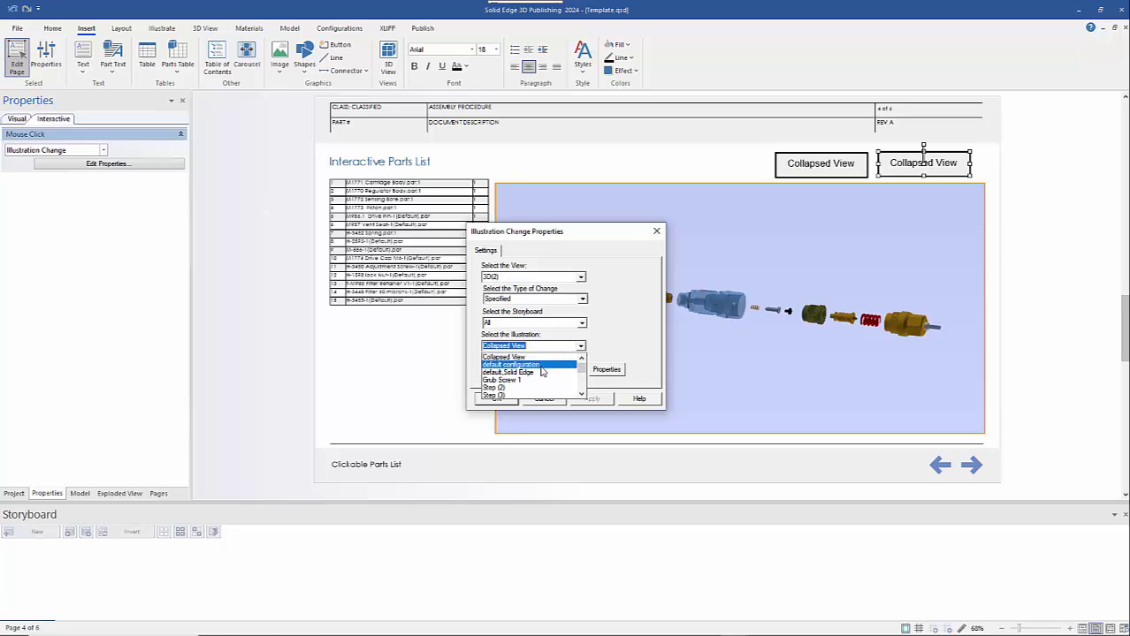
scroll(544, 372, "down", 5)
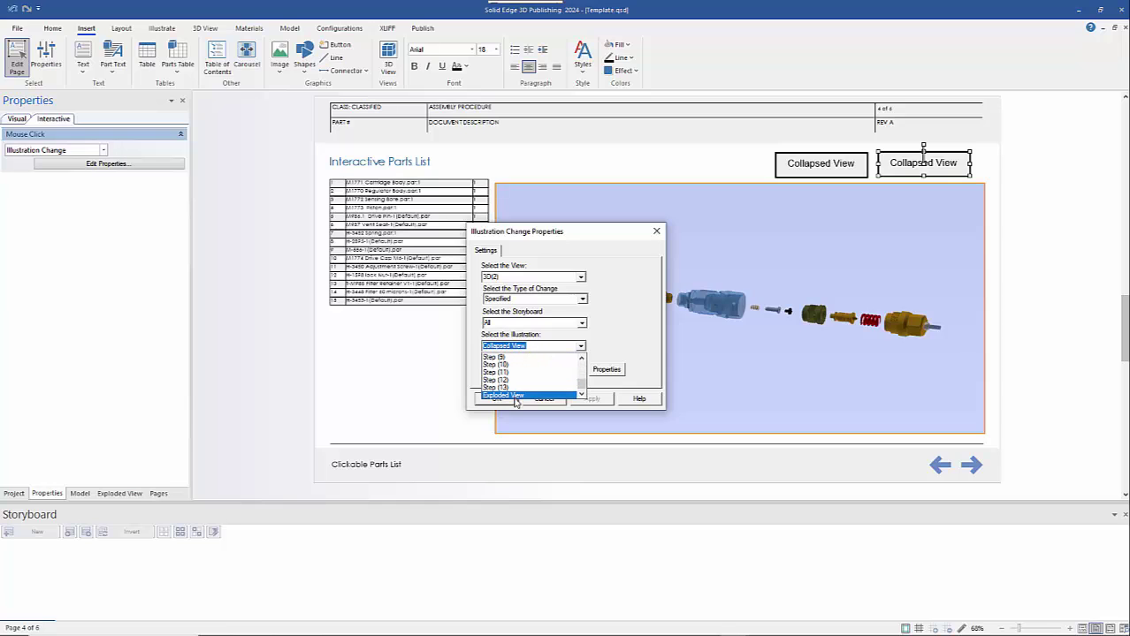
left_click(513, 396)
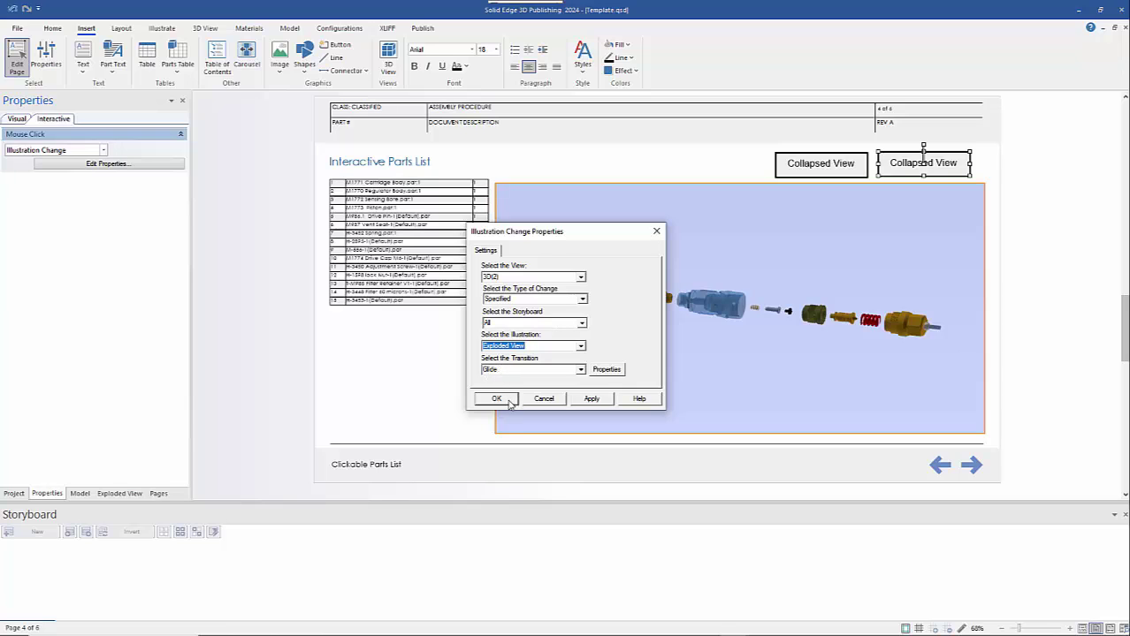
left_click(500, 399)
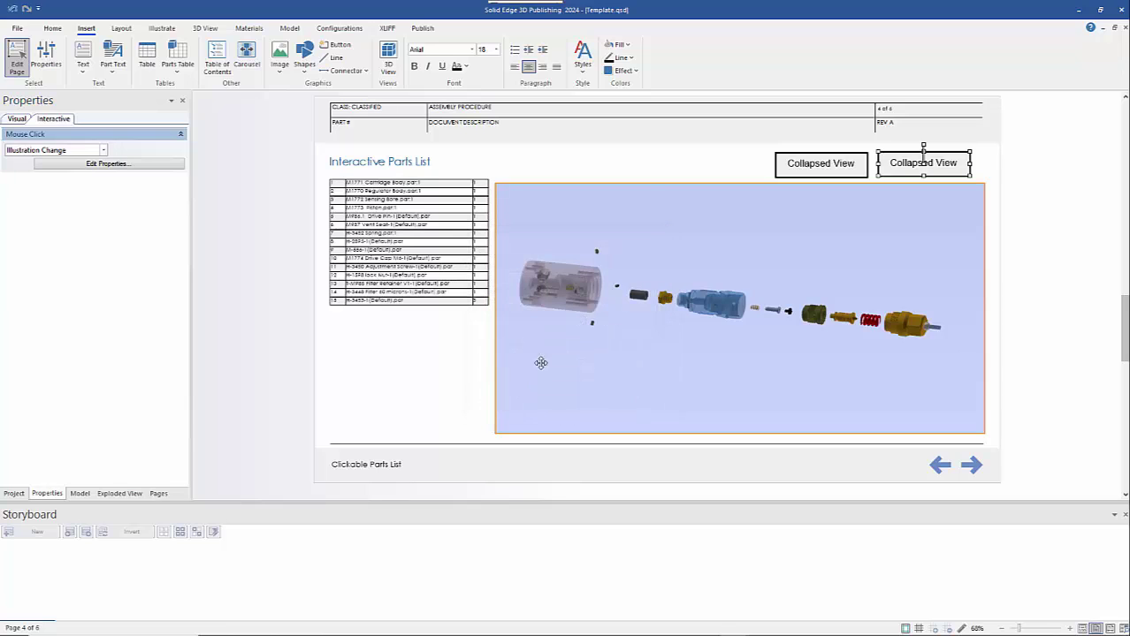
Leave page editing and test the Collapsed View and Exploded View buttons and the M987 Vent Seat row of the interactive parts list
left_click(53, 28)
left_click(312, 163)
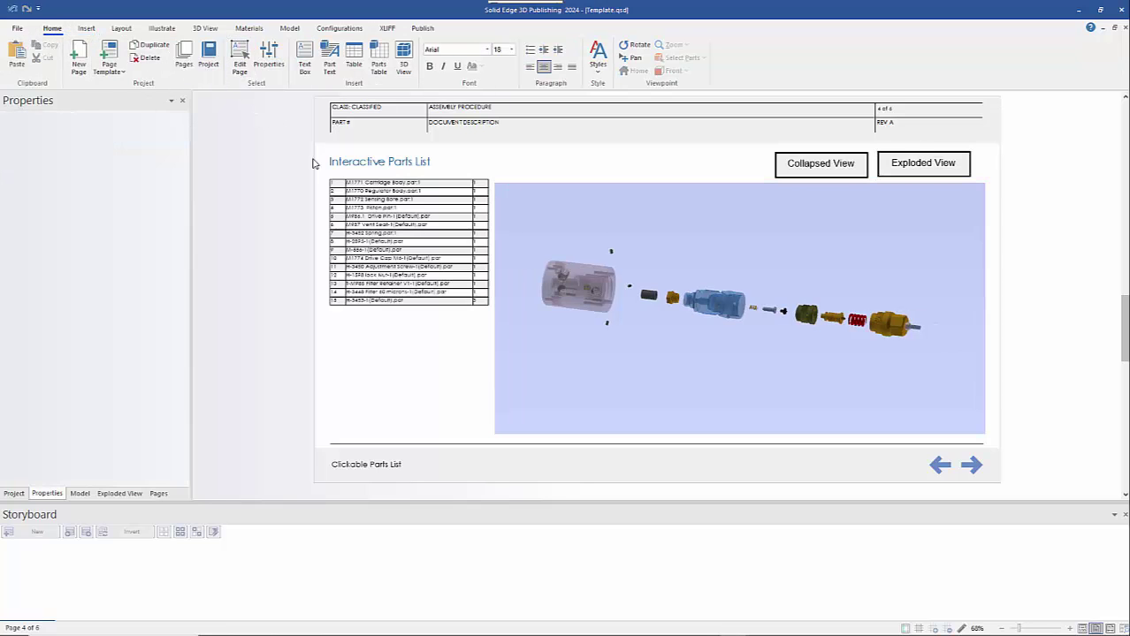
left_click(830, 167)
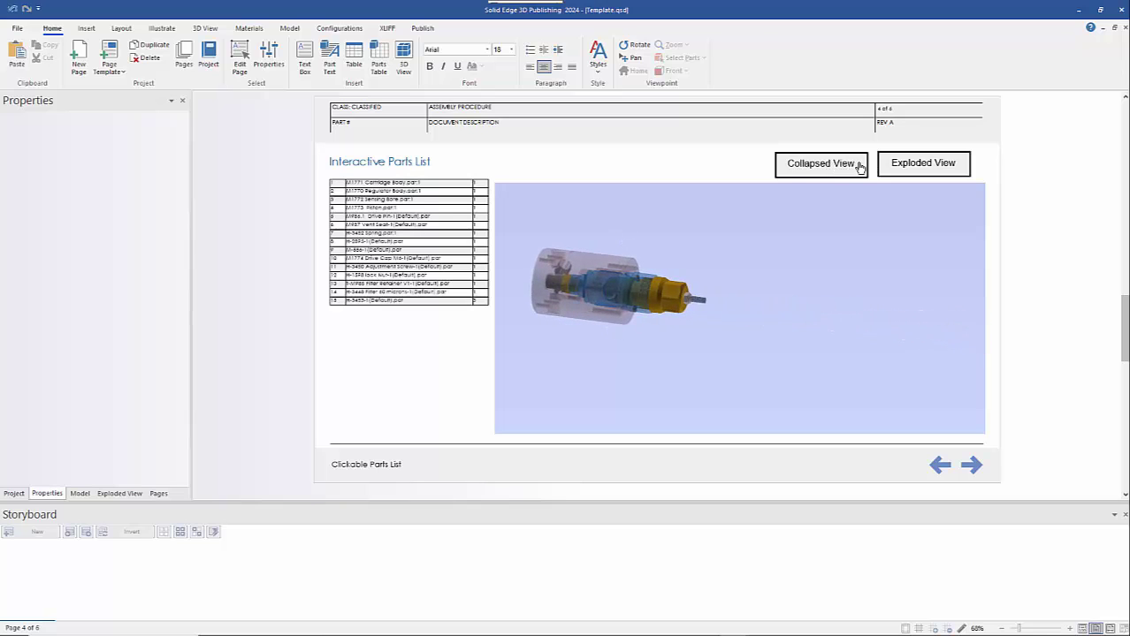
left_click(895, 167)
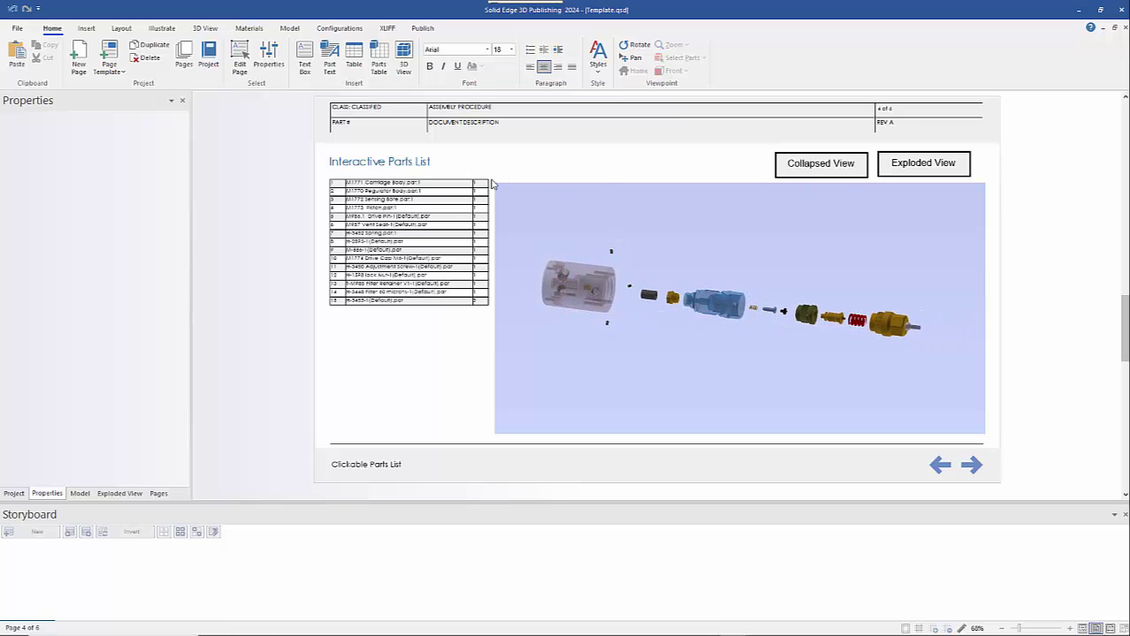
left_click(366, 226)
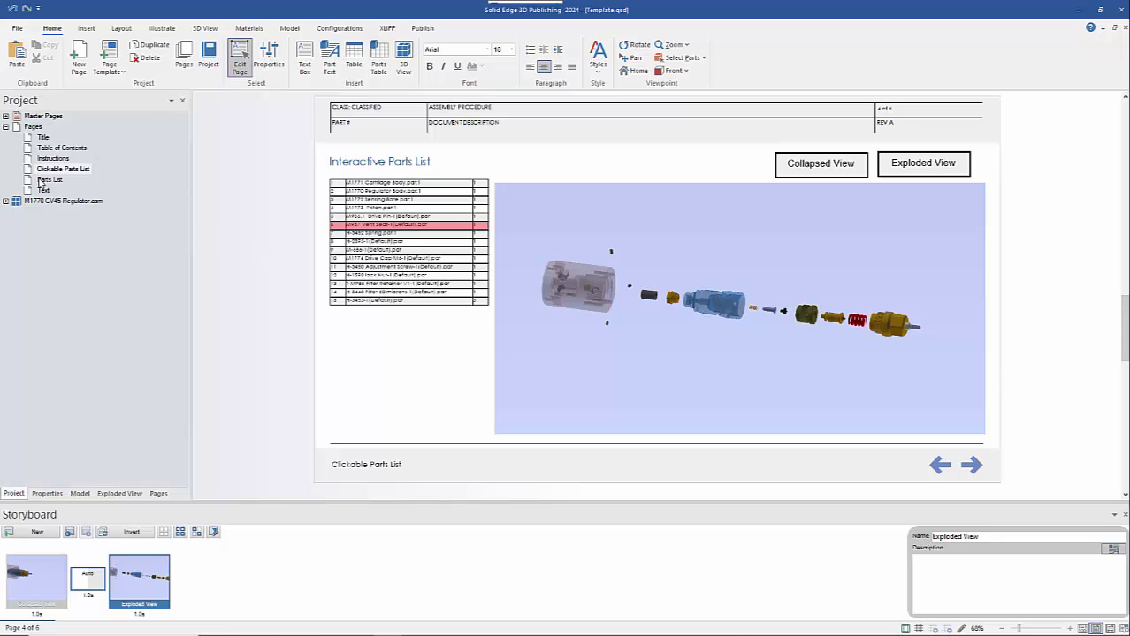
Open the table on the Parts List page for parts list editing and narrow its Name column
left_click(40, 180)
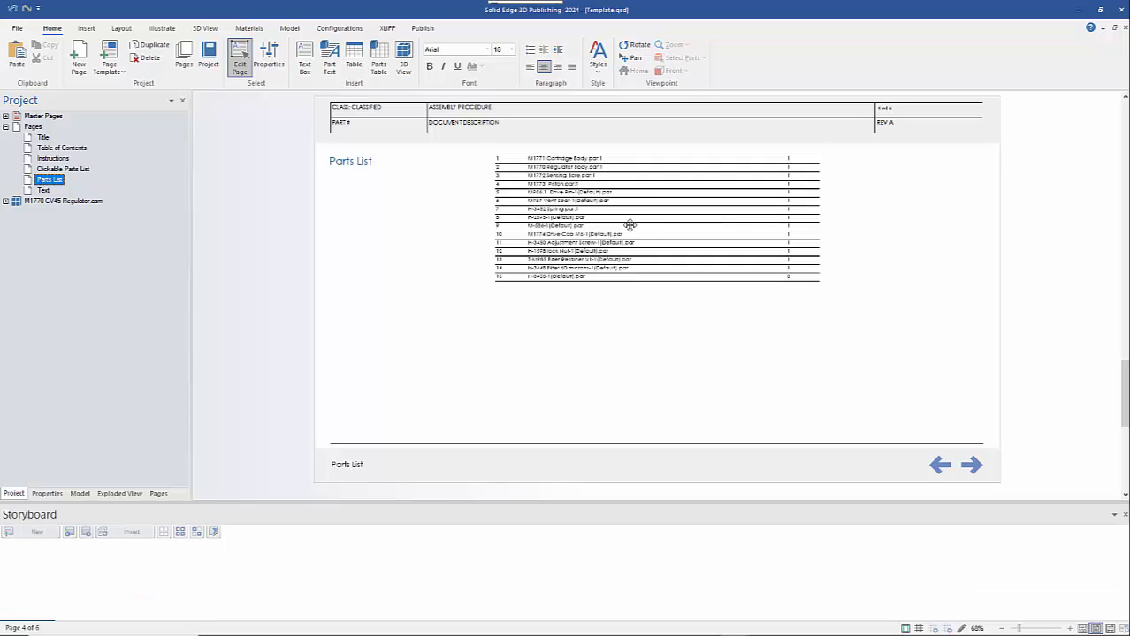
double_click(629, 224)
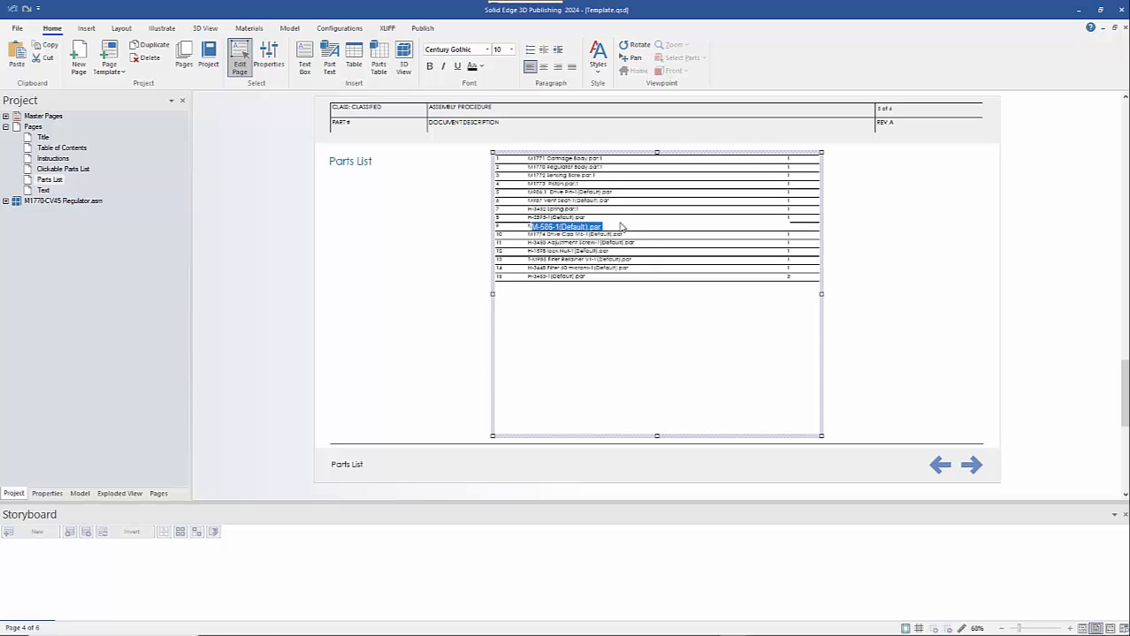
left_click(290, 29)
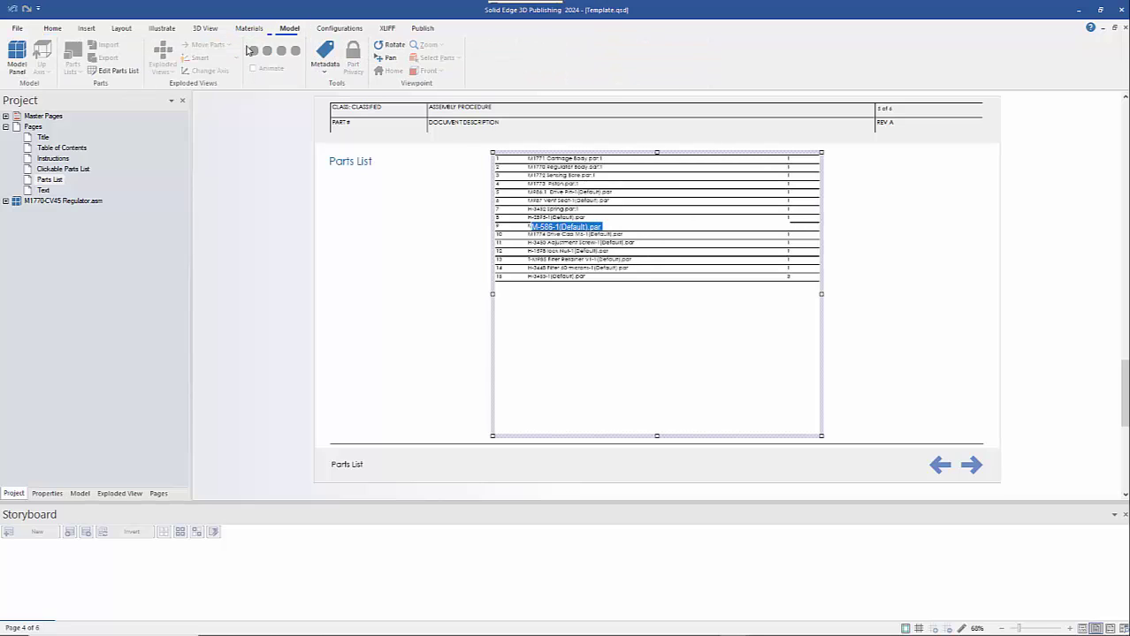
left_click(119, 72)
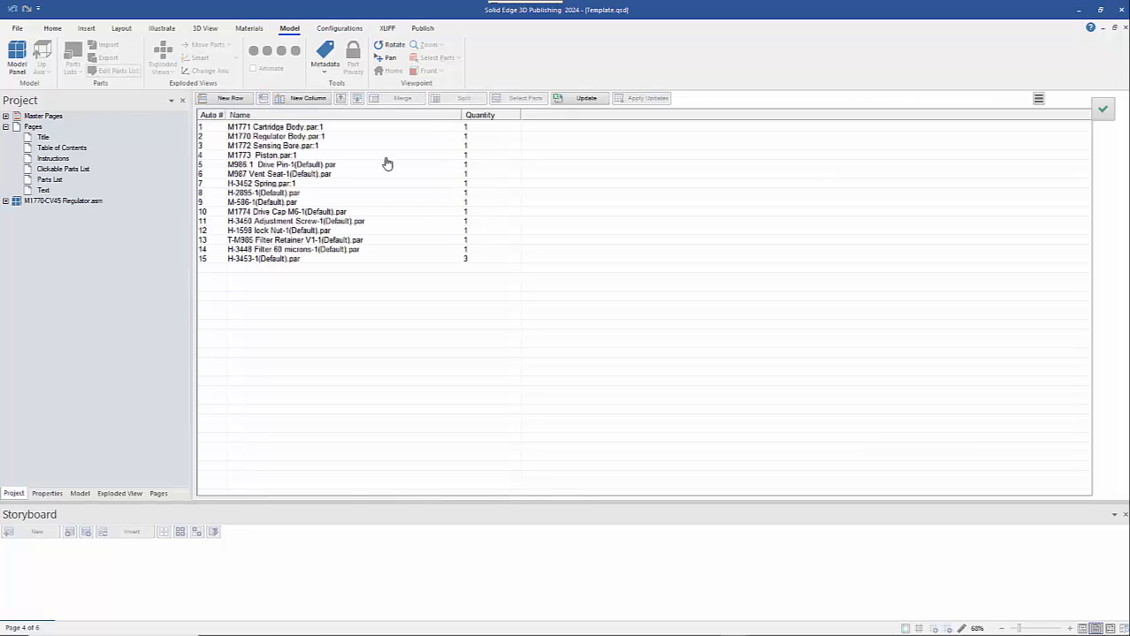
left_click_drag(461, 115, 414, 118)
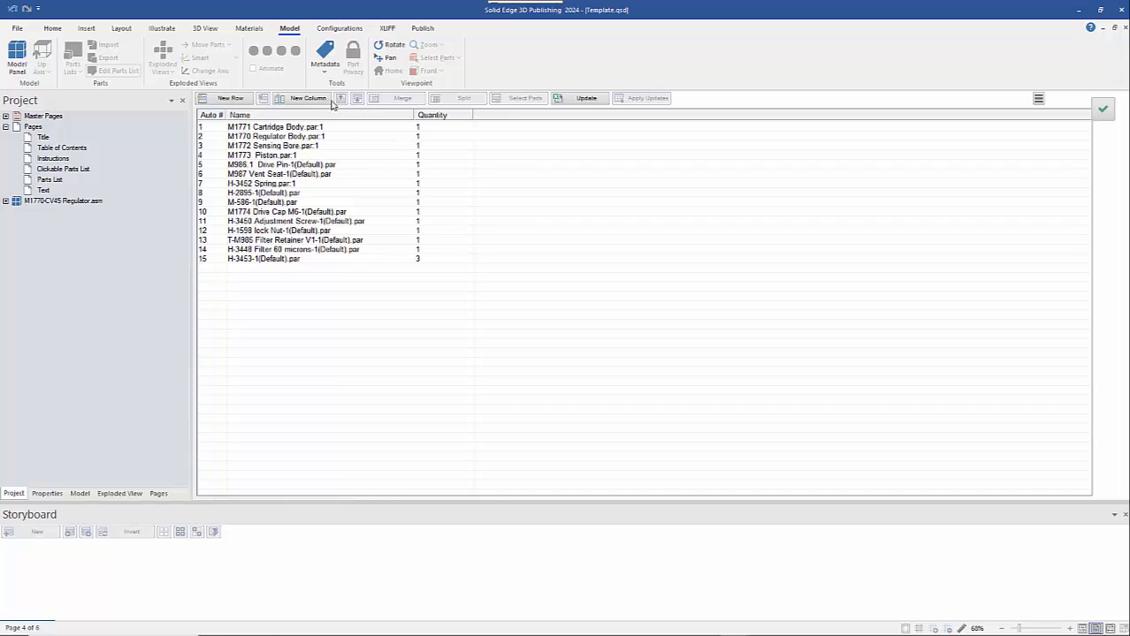
Add a Description column to the parts list, widen it to fit its text and finish editing the list
left_click(303, 98)
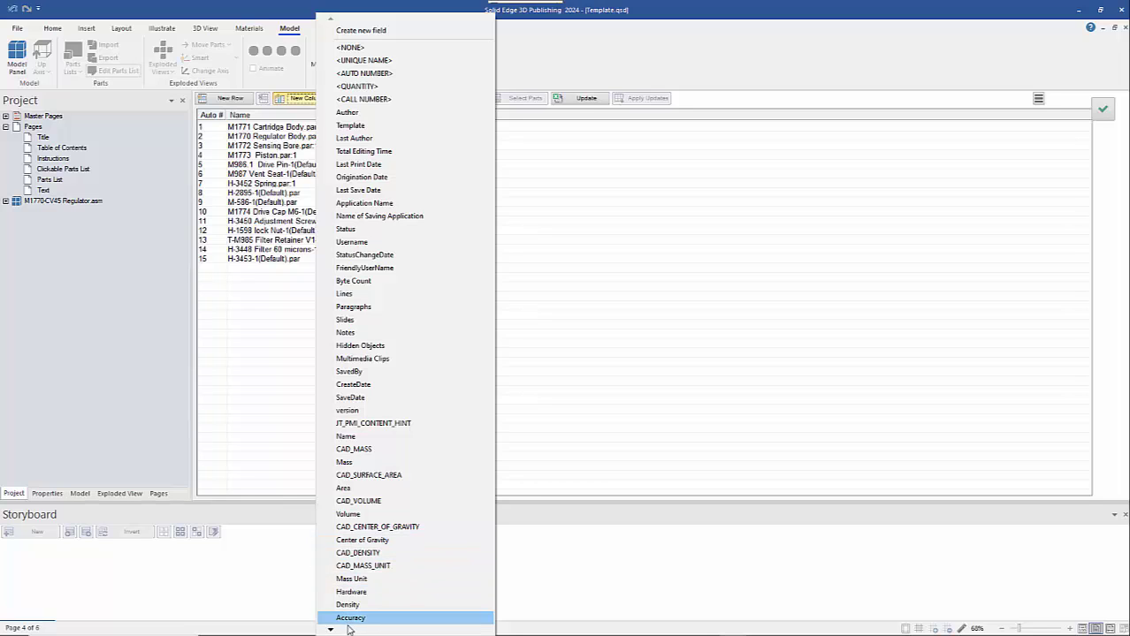
scroll(349, 623, "down", 3)
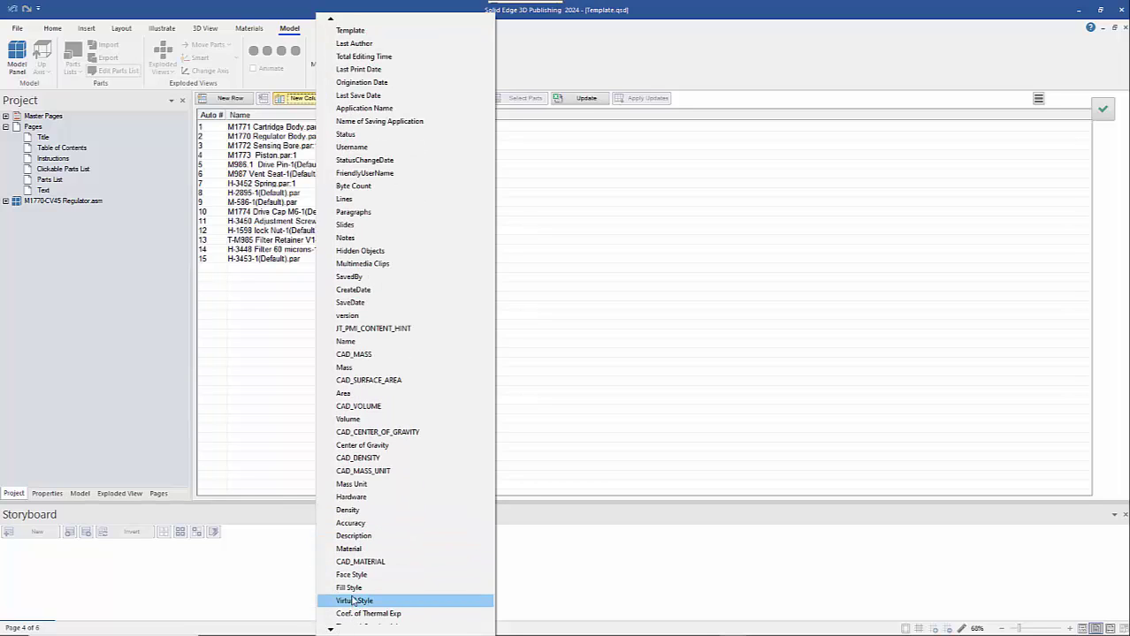
left_click(357, 536)
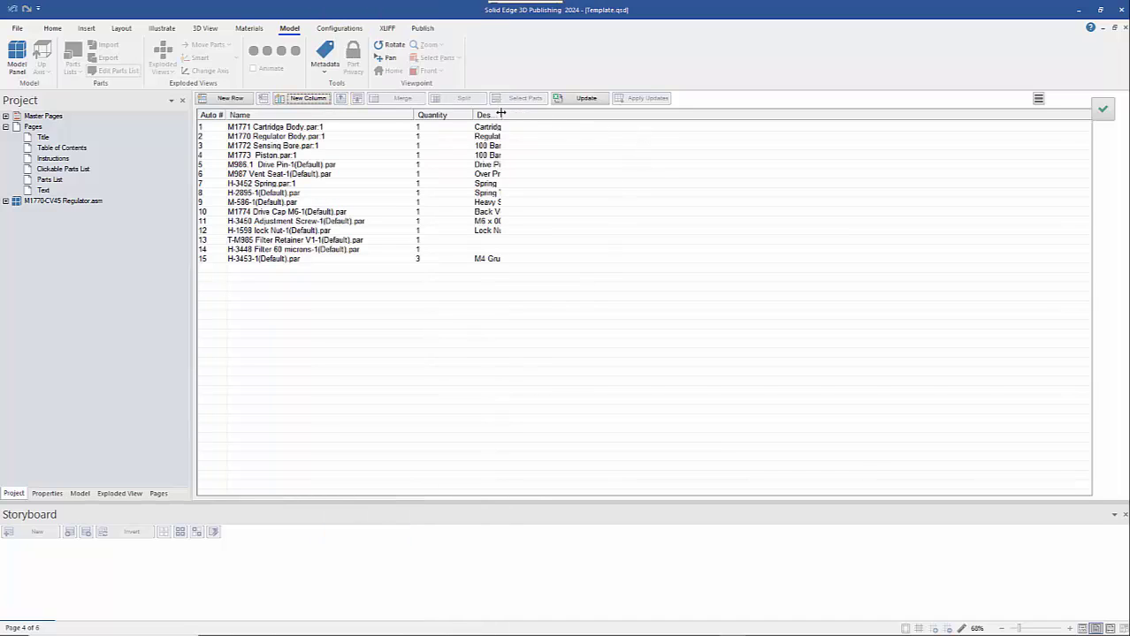
left_click_drag(500, 113, 646, 113)
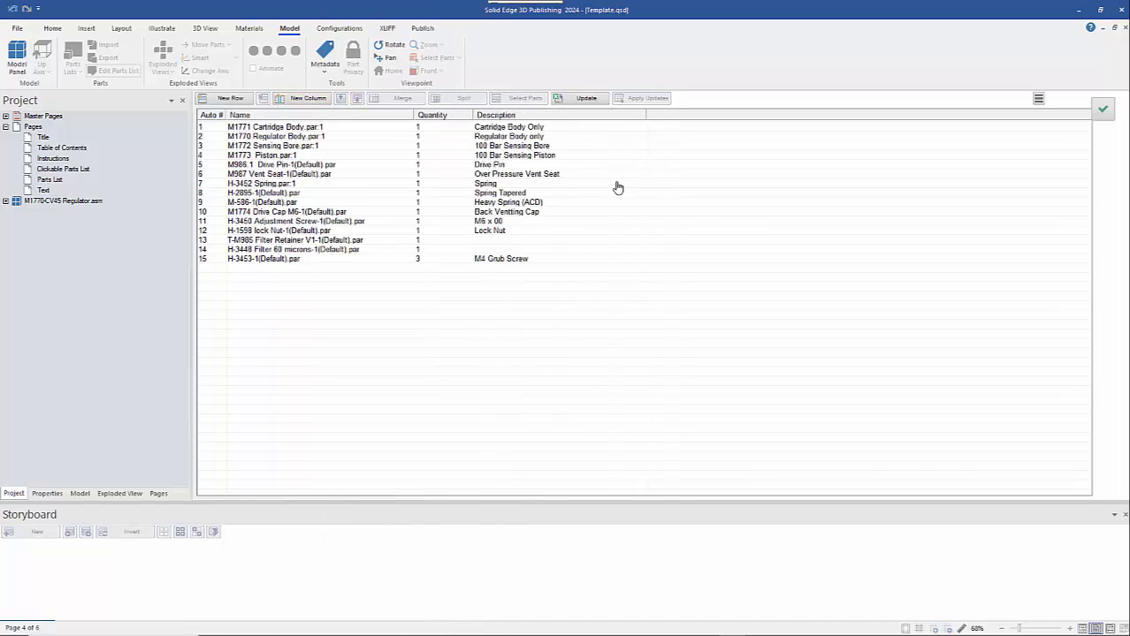
left_click(1102, 111)
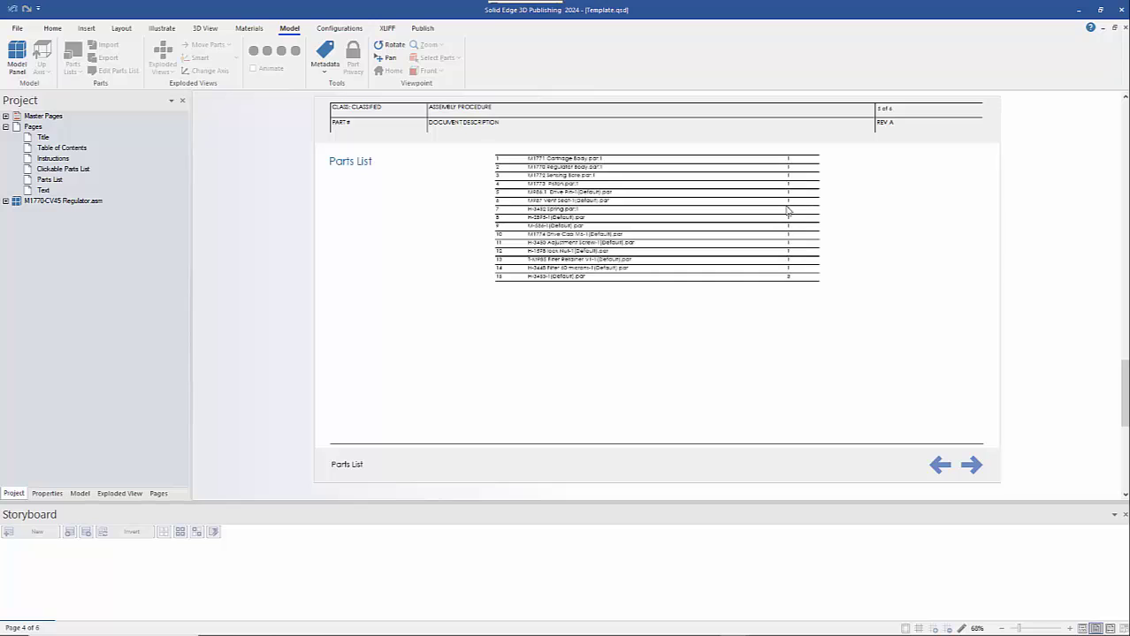
Widen the parts table on the Parts List page by extending its right edge, then deselect it
left_click(783, 210)
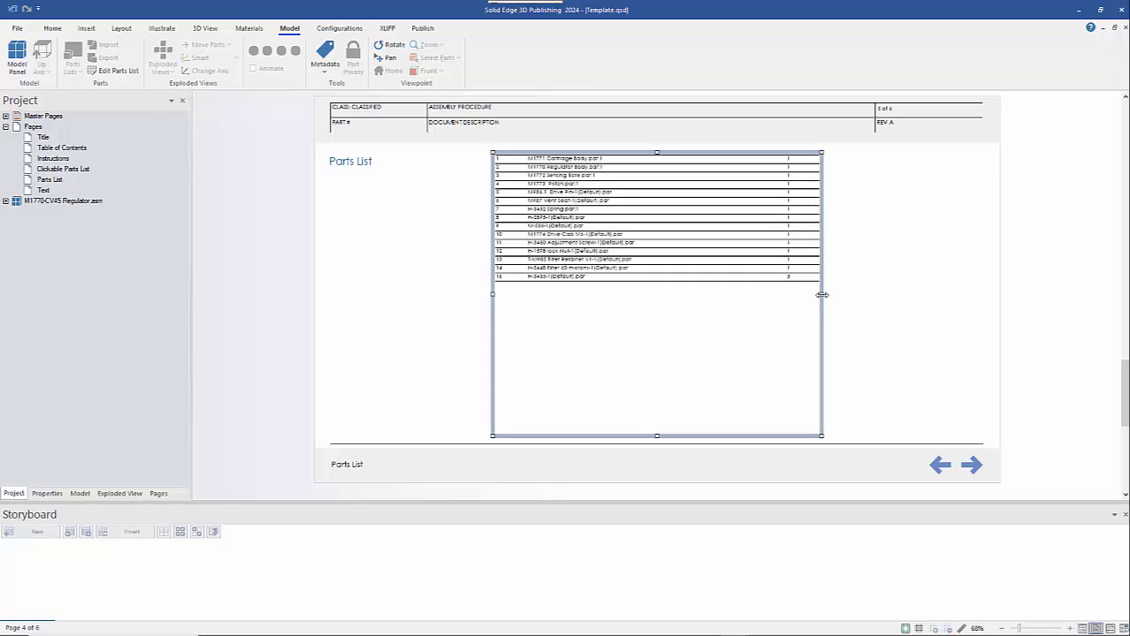
left_click_drag(821, 295, 858, 294)
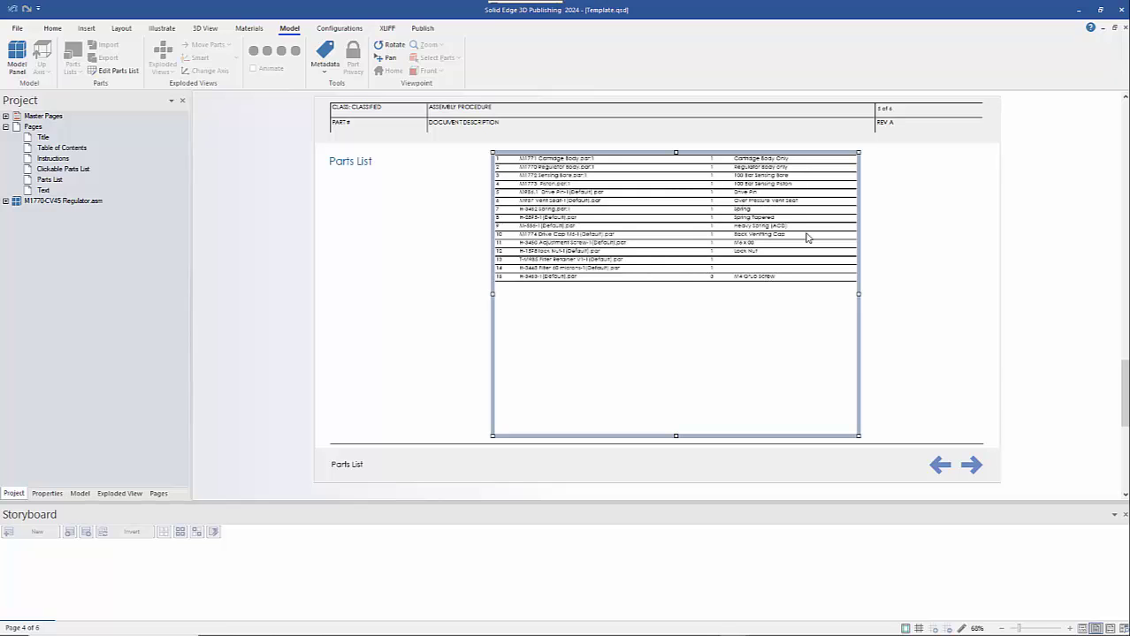
left_click(895, 254)
left_click(704, 170)
left_click(889, 254)
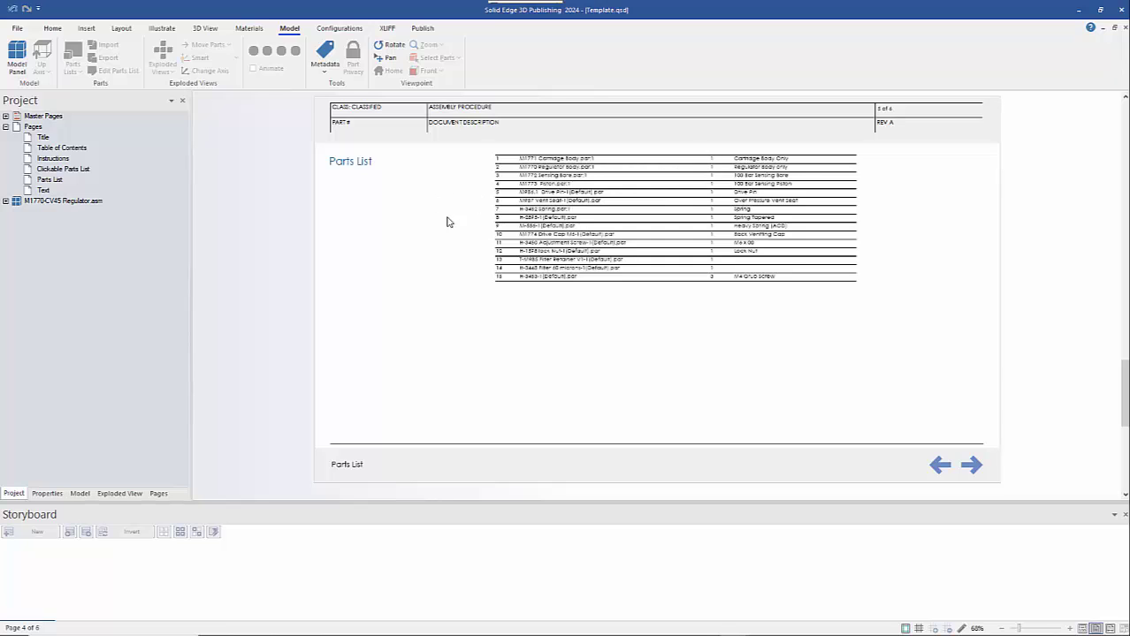
Delete the Text page containing the general and safety instructions
left_click(40, 190)
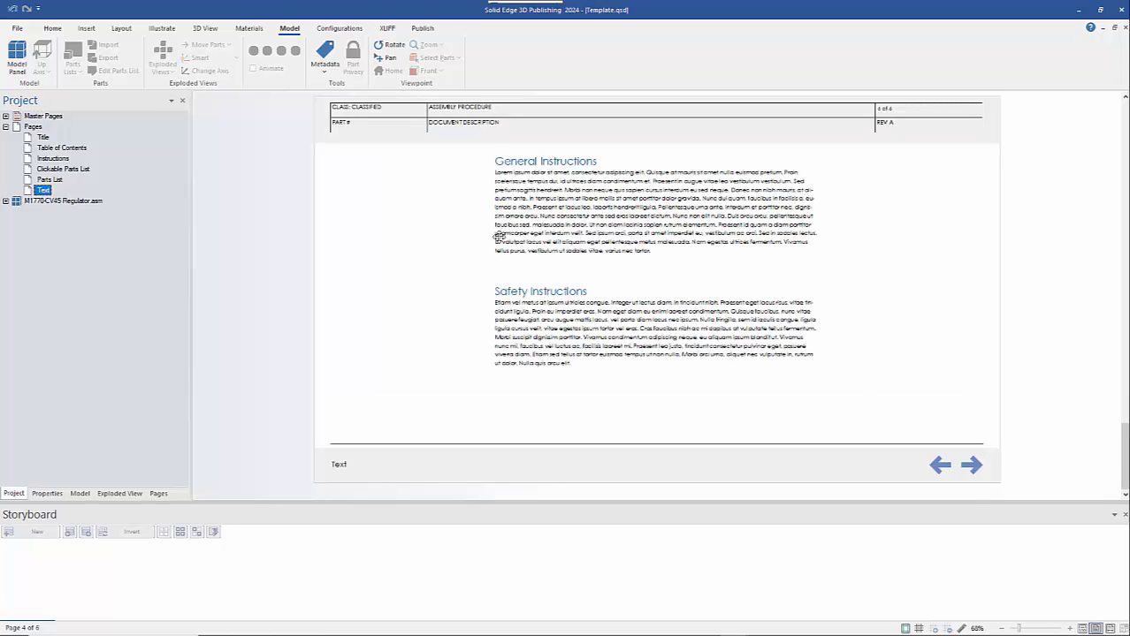
right_click(38, 192)
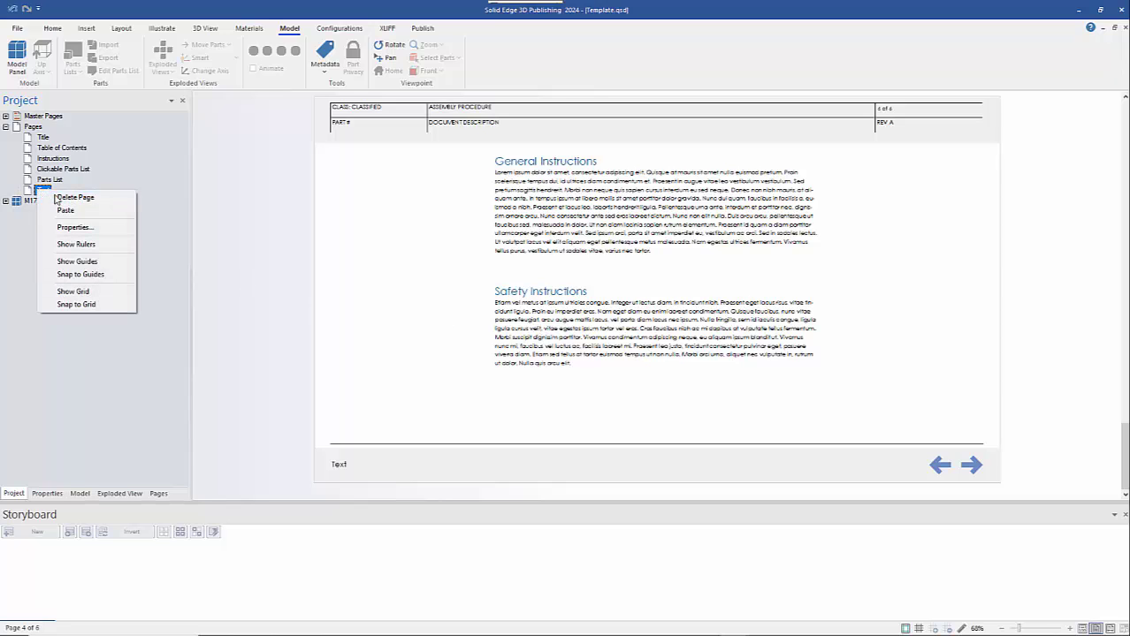
left_click(55, 198)
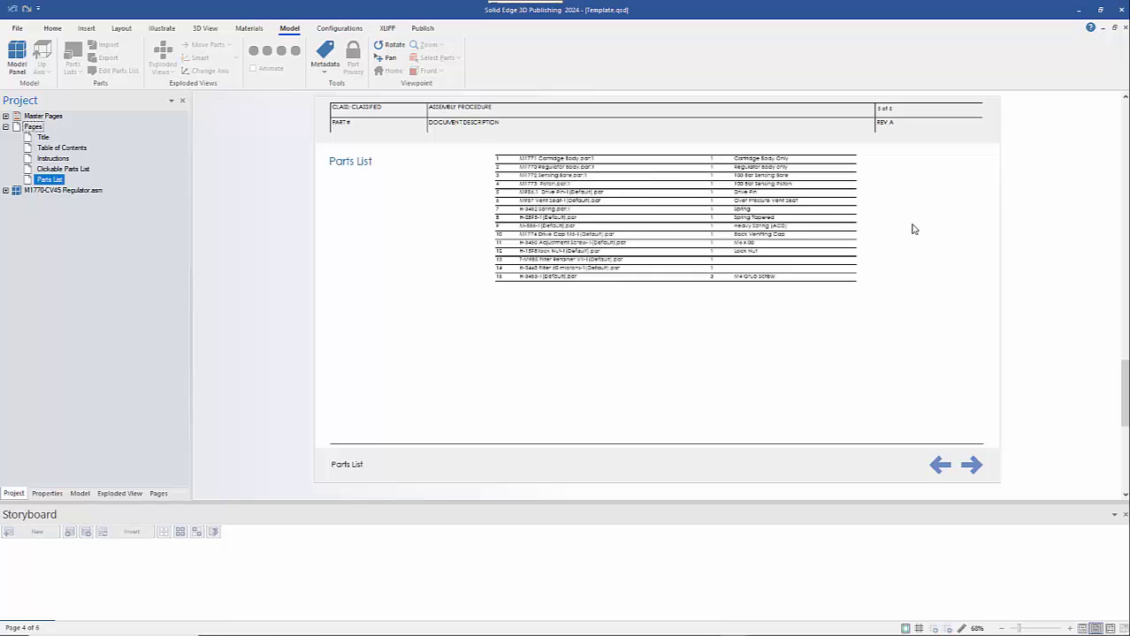
Update the table of contents on the Table of Contents page to match the remaining pages
left_click(79, 151)
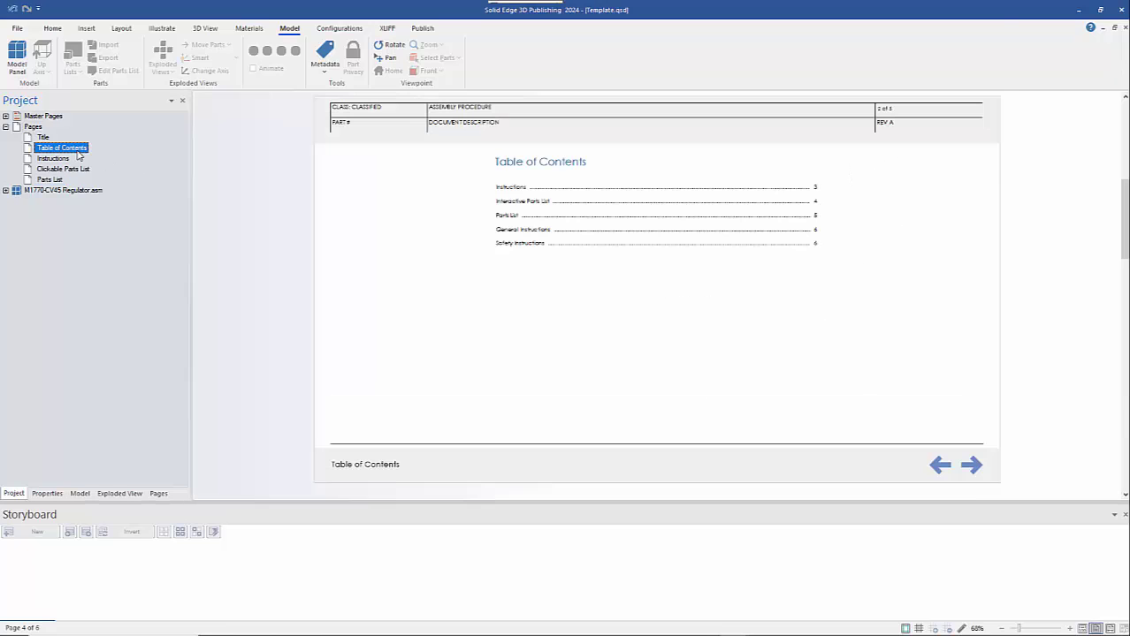
right_click(563, 210)
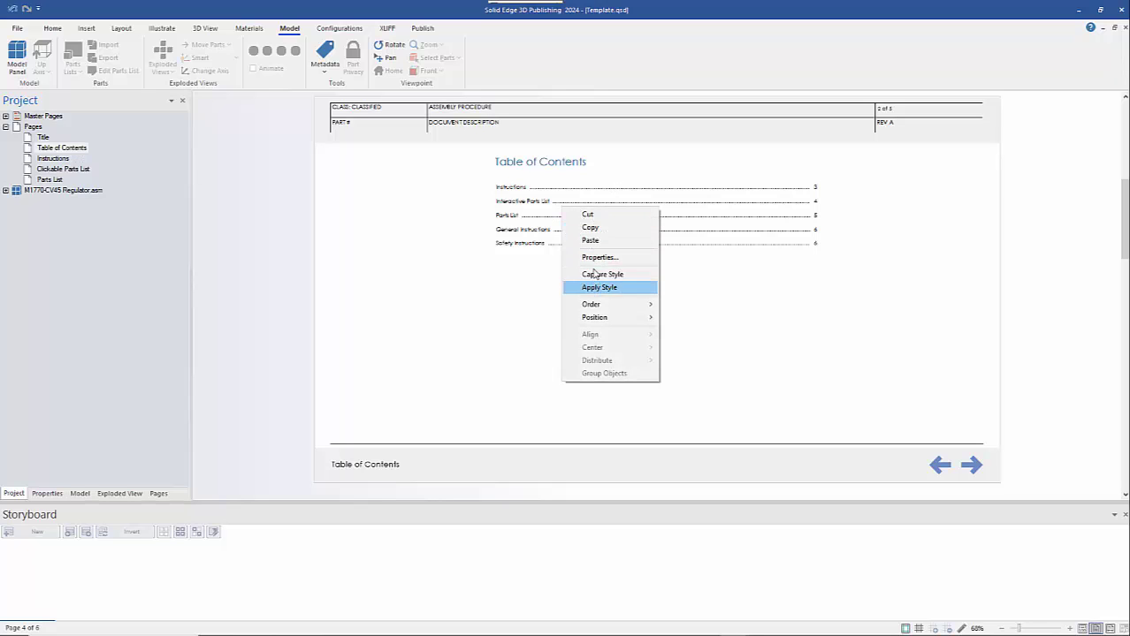
left_click(534, 200)
left_click(534, 200)
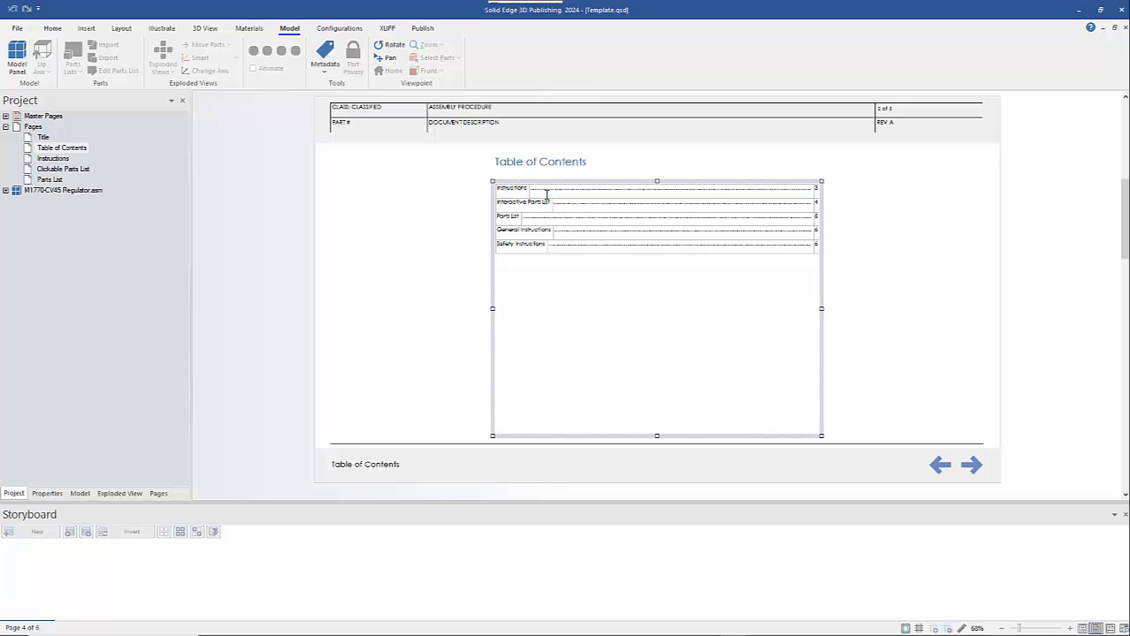
right_click(546, 193)
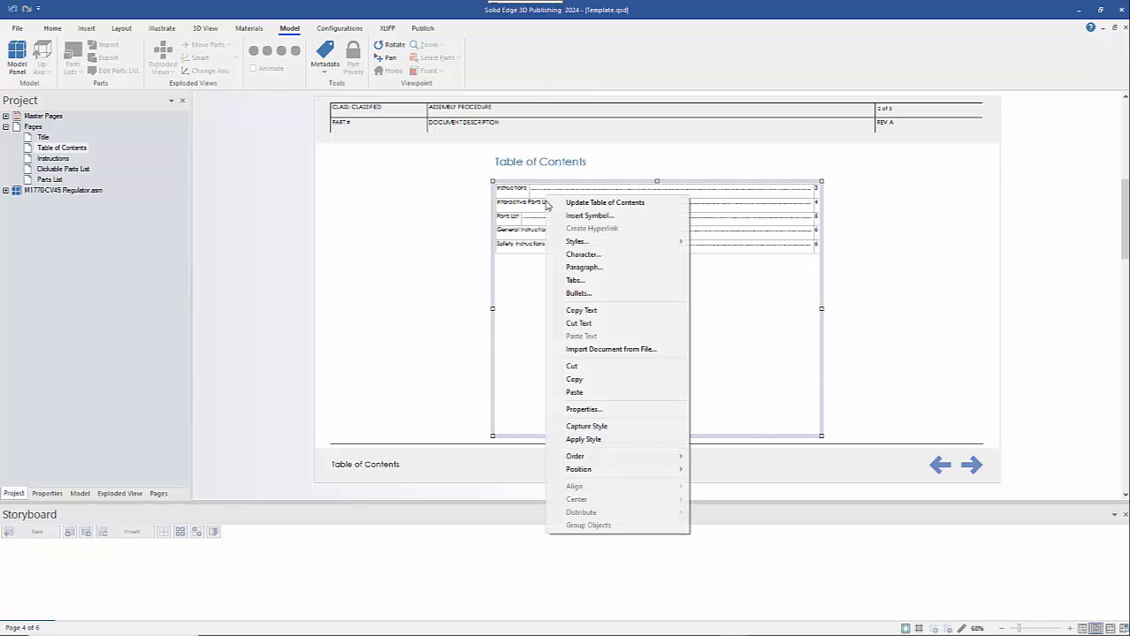
left_click(603, 204)
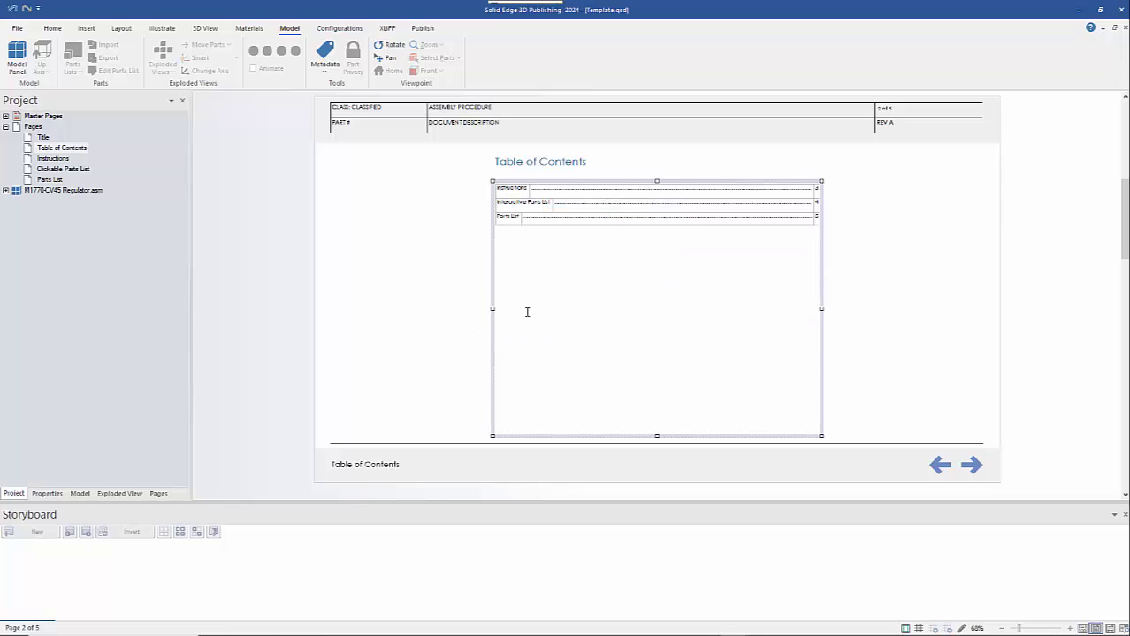
left_click(429, 280)
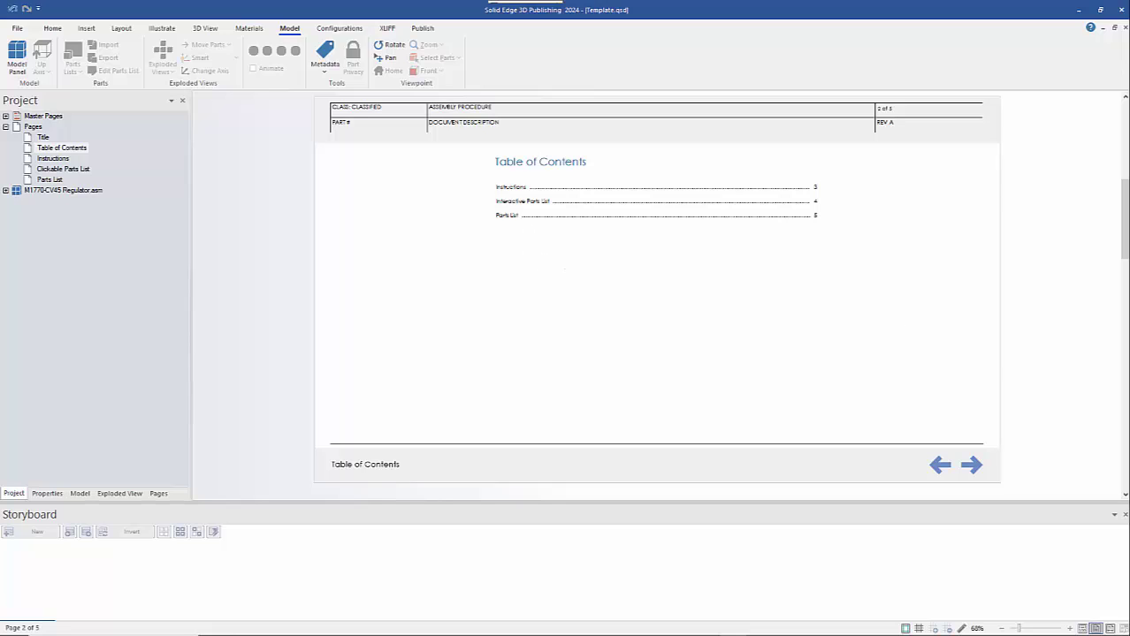
Publish the whole document as an interactive 3D PDF with the file name F:\Instructions.pdf
scroll(651, 363, "down", 3)
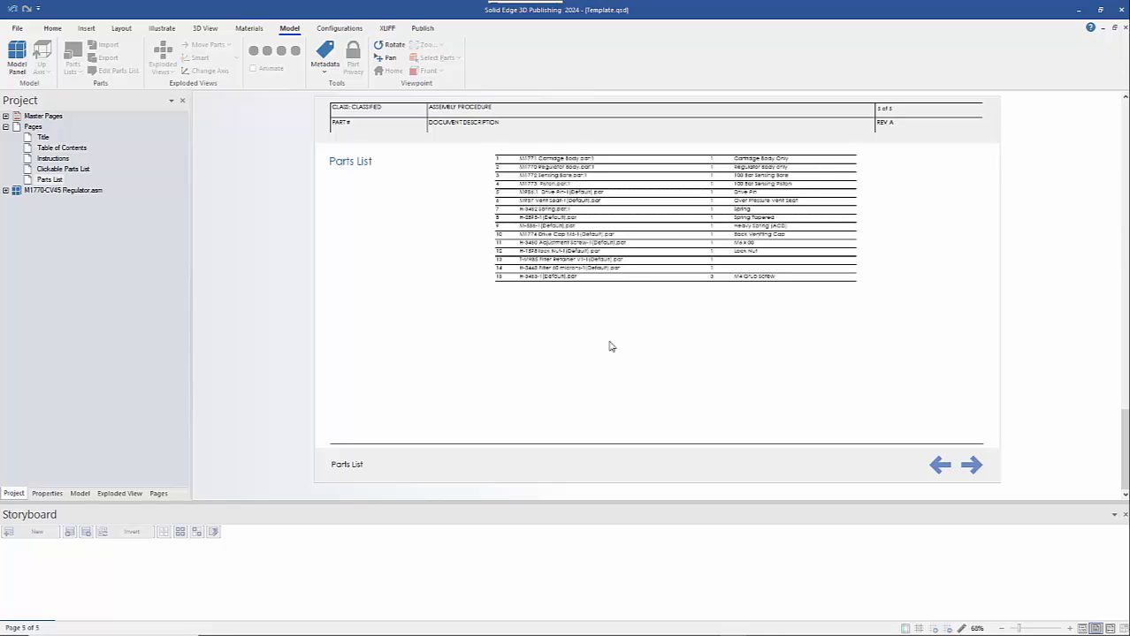
left_click(421, 28)
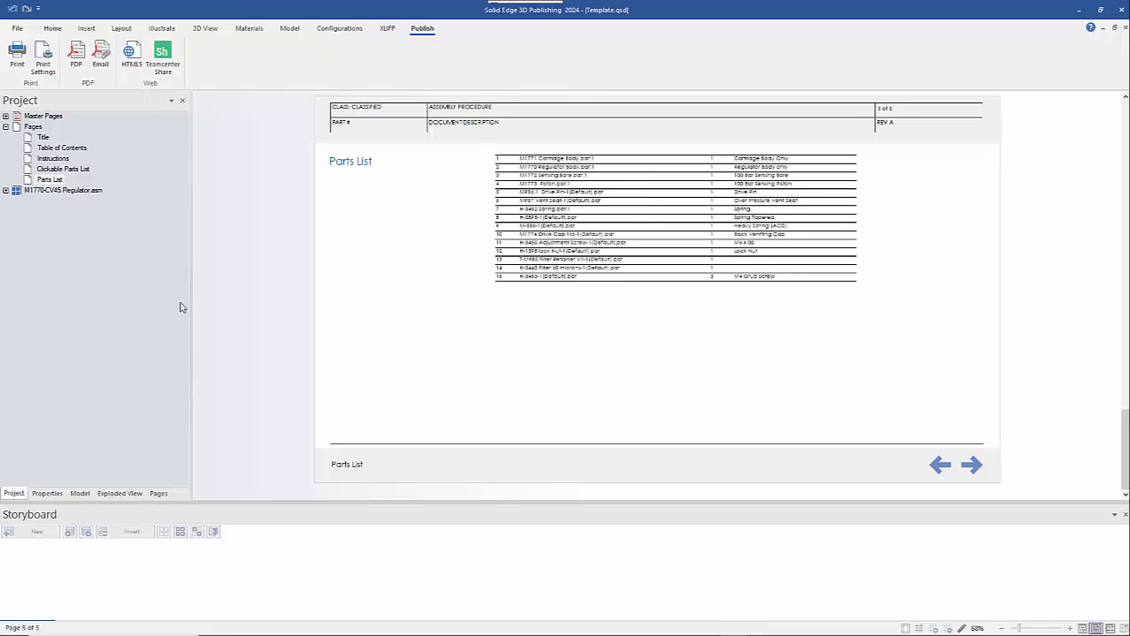
left_click(76, 55)
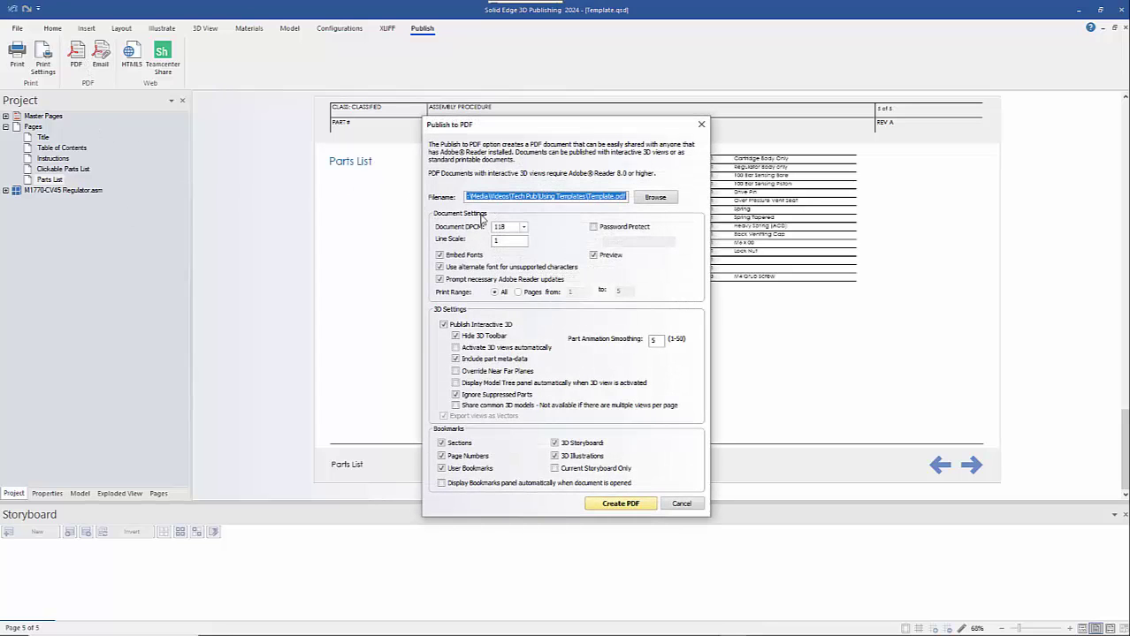
left_click(610, 197)
left_click_drag(610, 197, 450, 192)
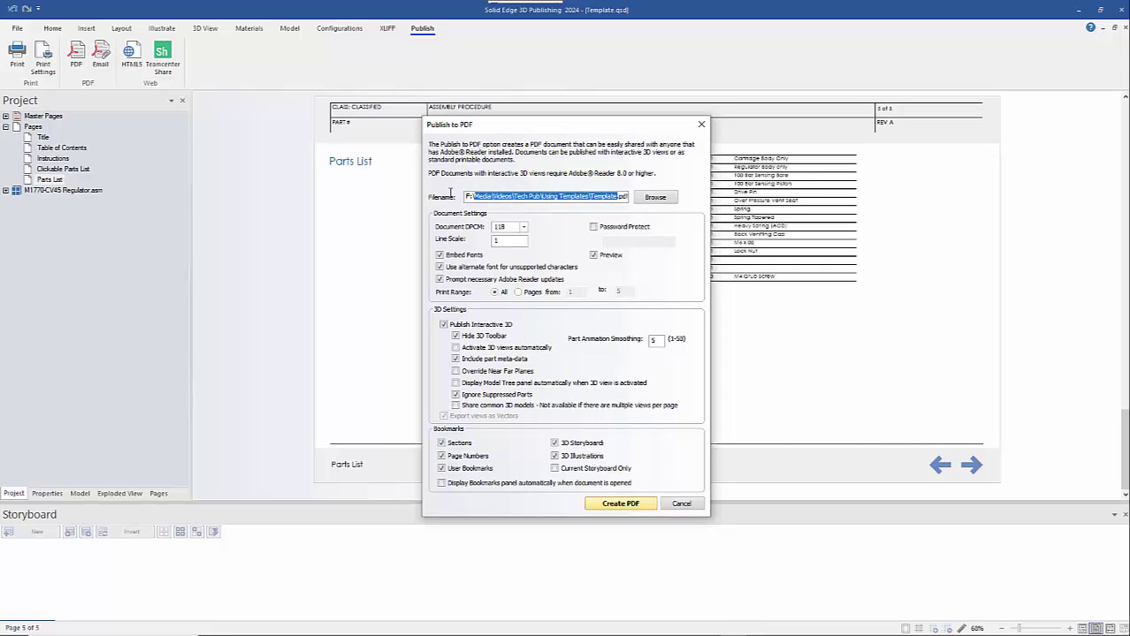
type("Instructions")
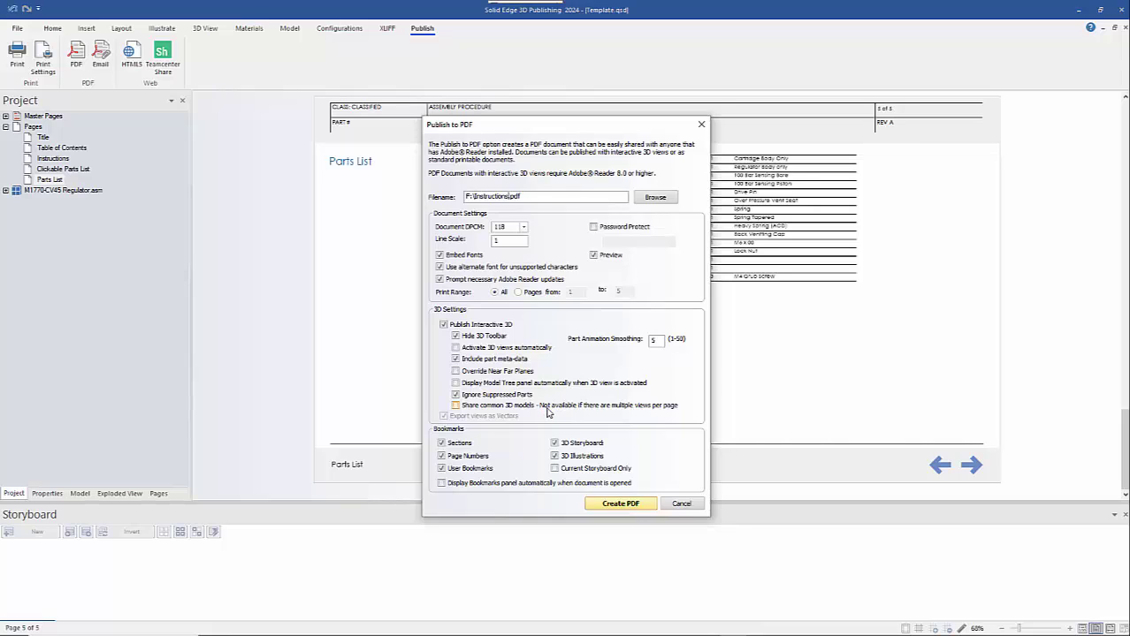
left_click(526, 350)
left_click(645, 504)
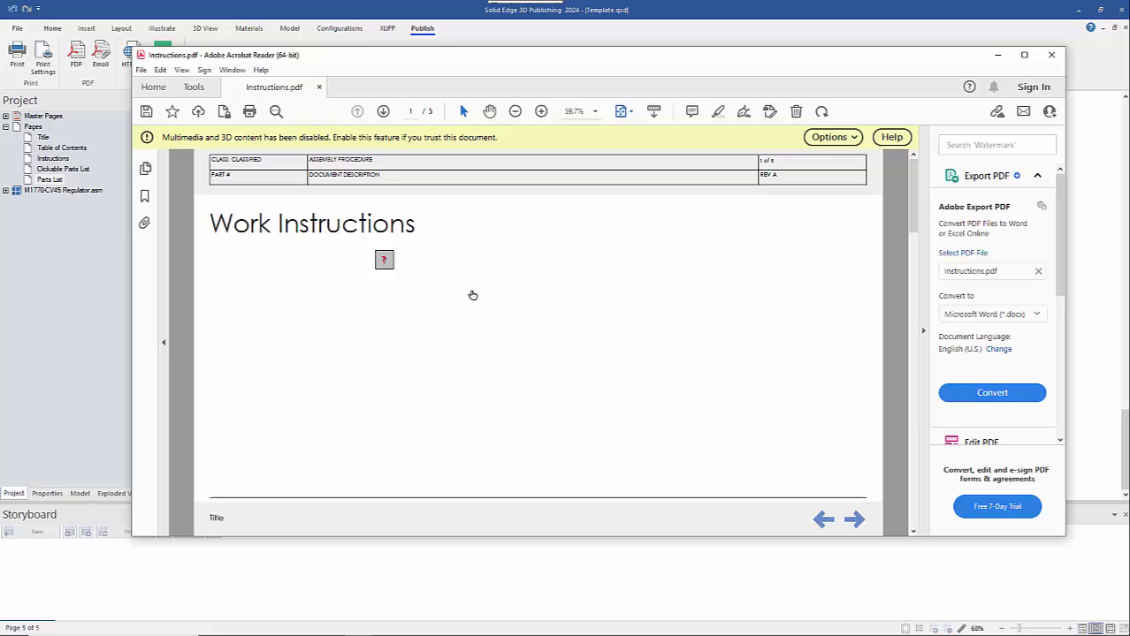
Set the published PDF to be trusted always and activate the 3D view on its Work Instructions title page
left_click(822, 139)
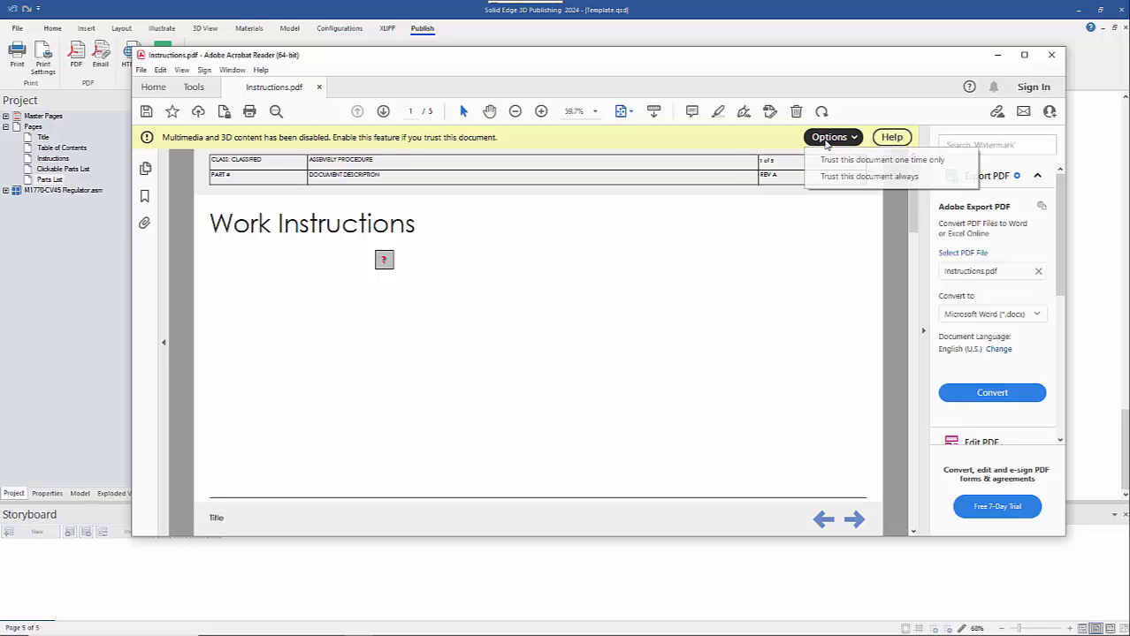
left_click(852, 177)
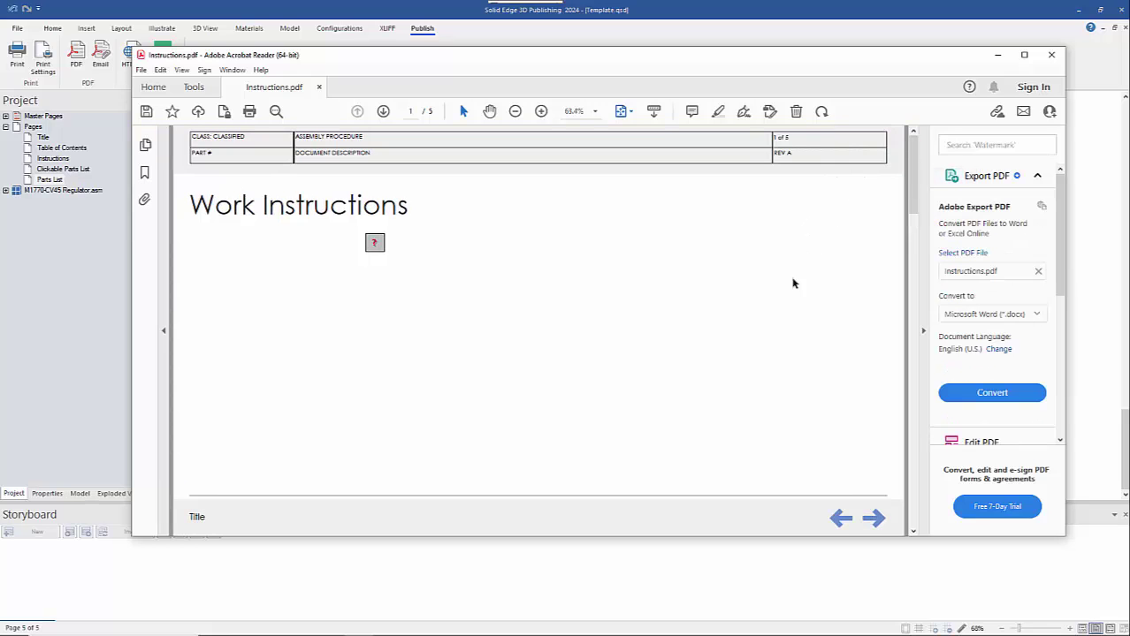
left_click(373, 244)
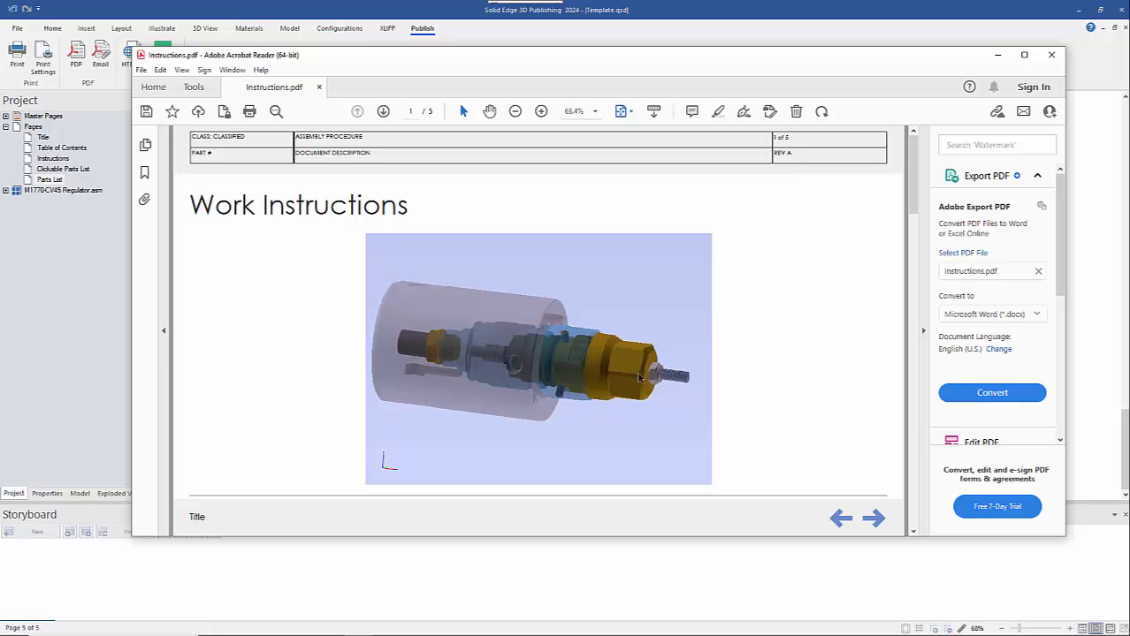
Go to the PDF's Instructions page and advance through the first animated disassembly steps of the regulator
left_click(873, 519)
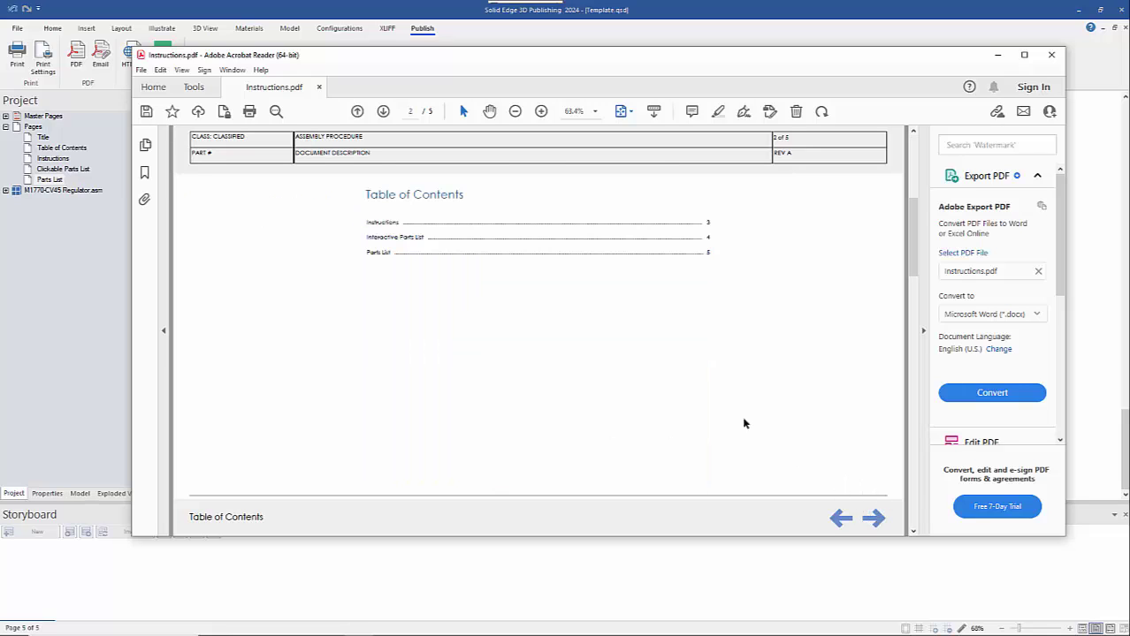
left_click(875, 523)
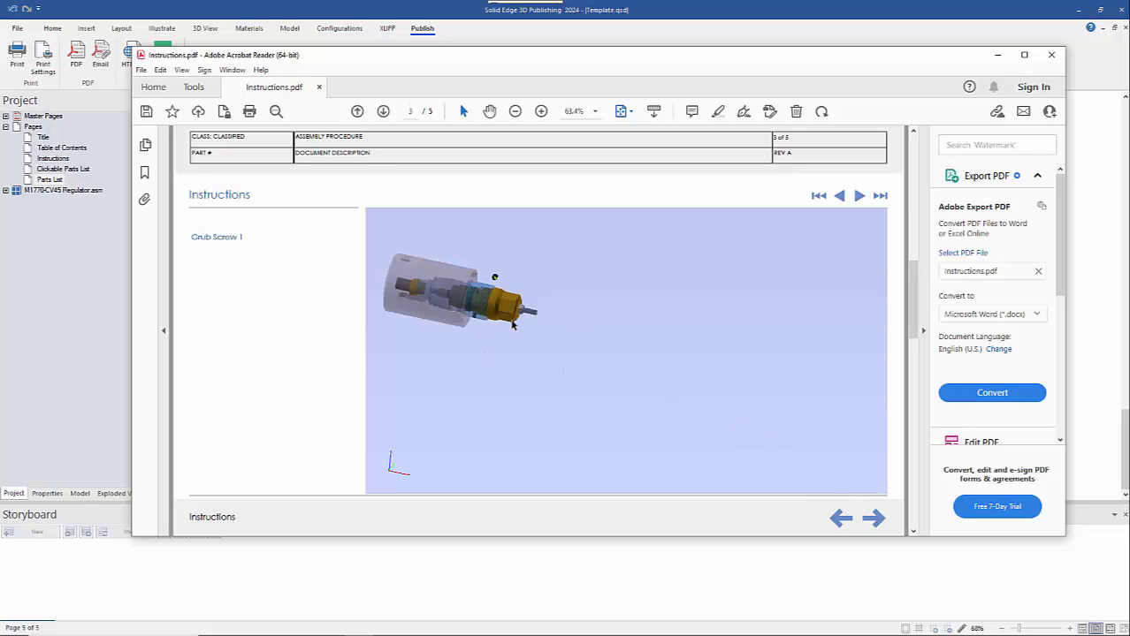
left_click(858, 197)
left_click(858, 196)
left_click(859, 198)
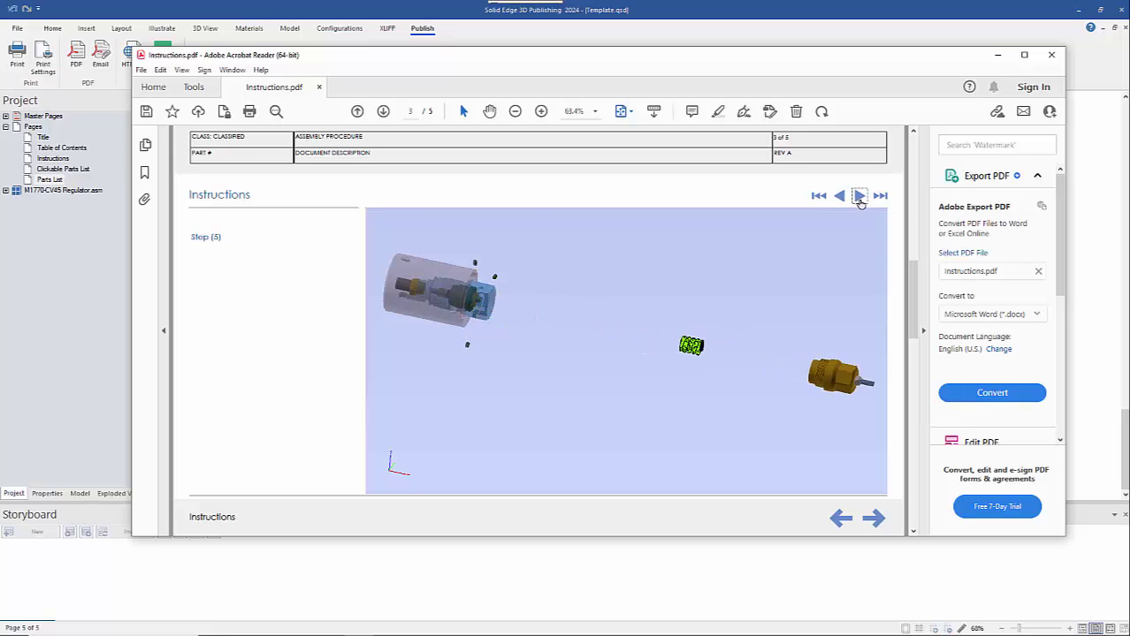
Test the PDF's Interactive Parts List page by exploding the regulator and highlighting the Over Pressure Vent Seat and Spring rows
left_click(874, 520)
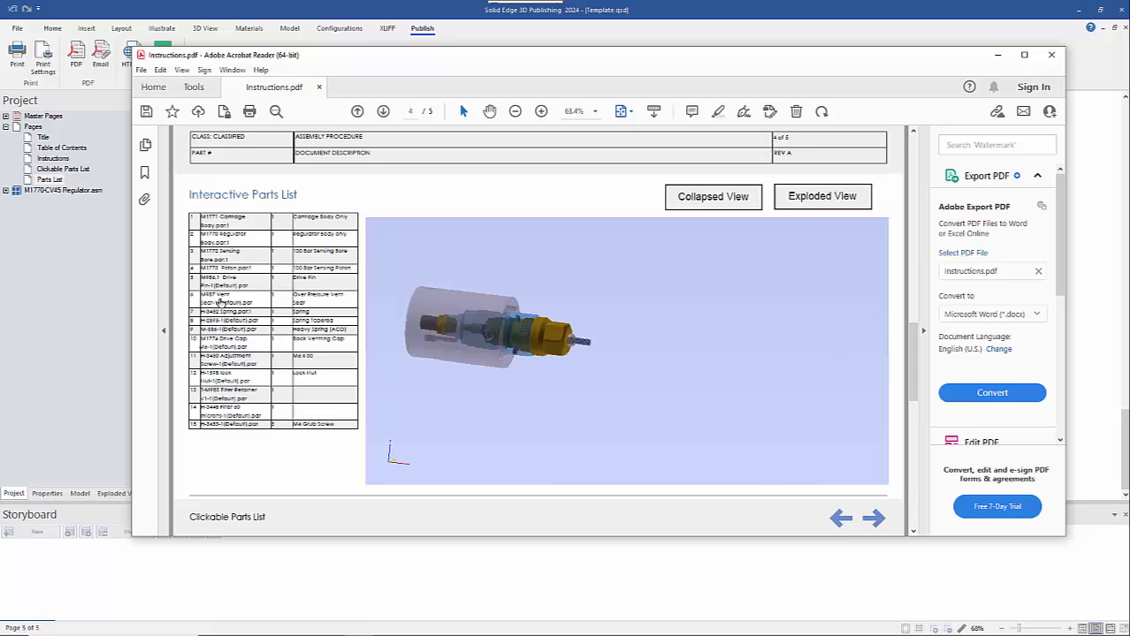
left_click(220, 302)
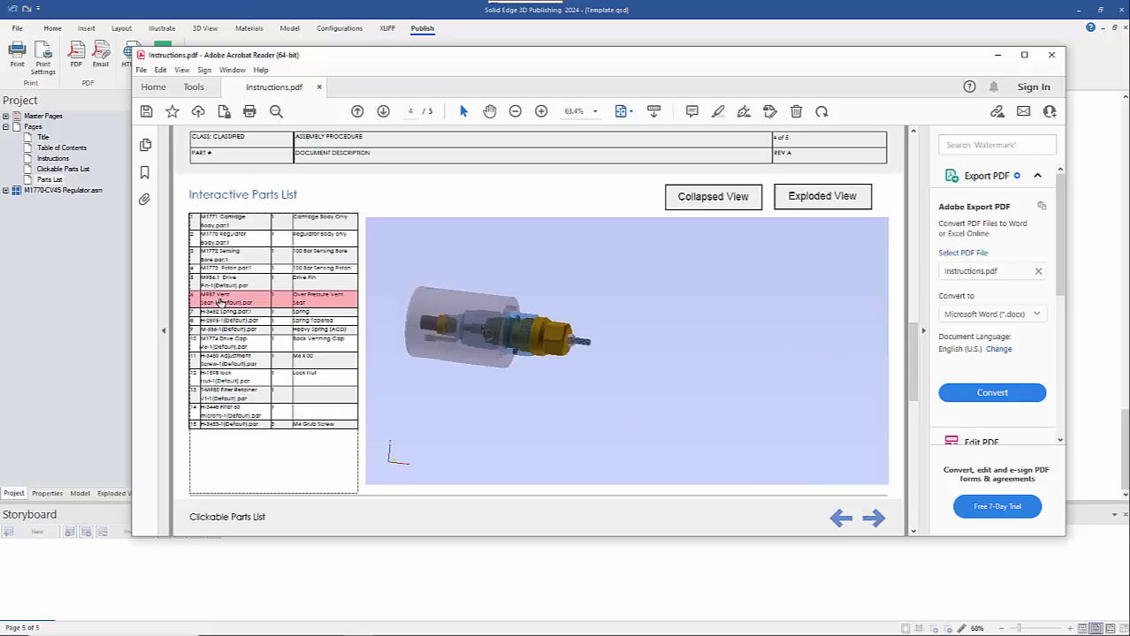
left_click(833, 202)
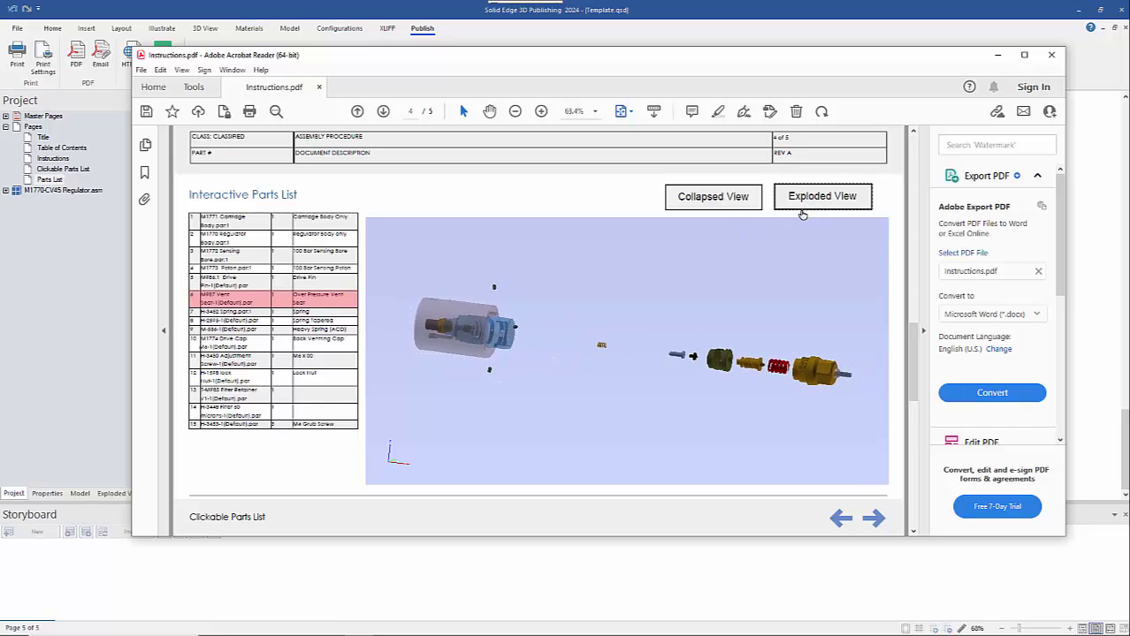
left_click(248, 305)
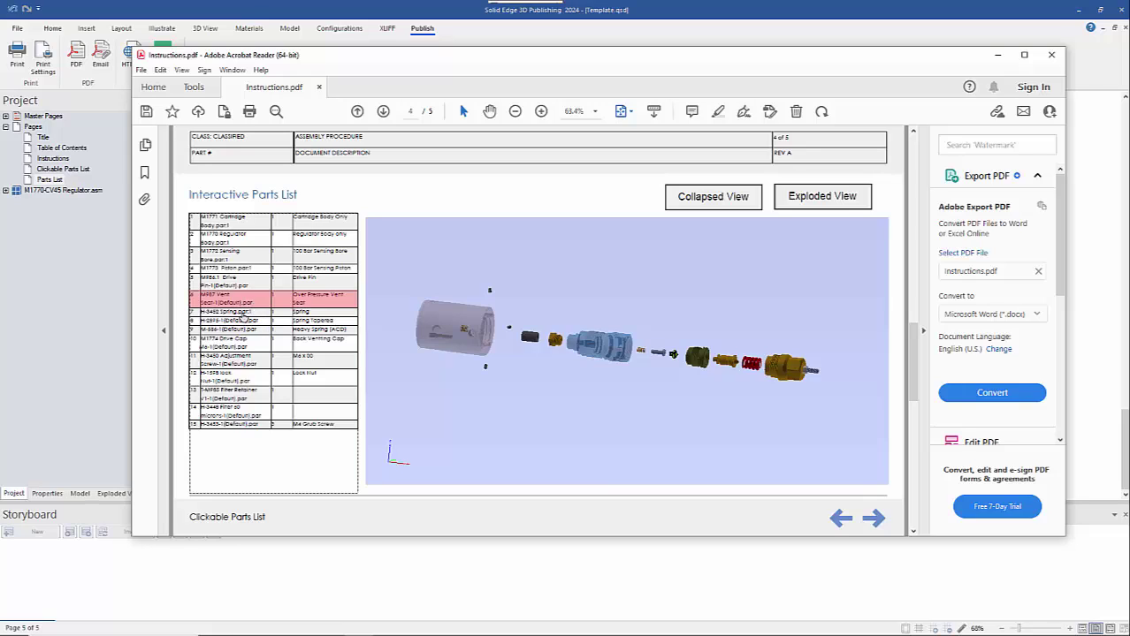
left_click(243, 313)
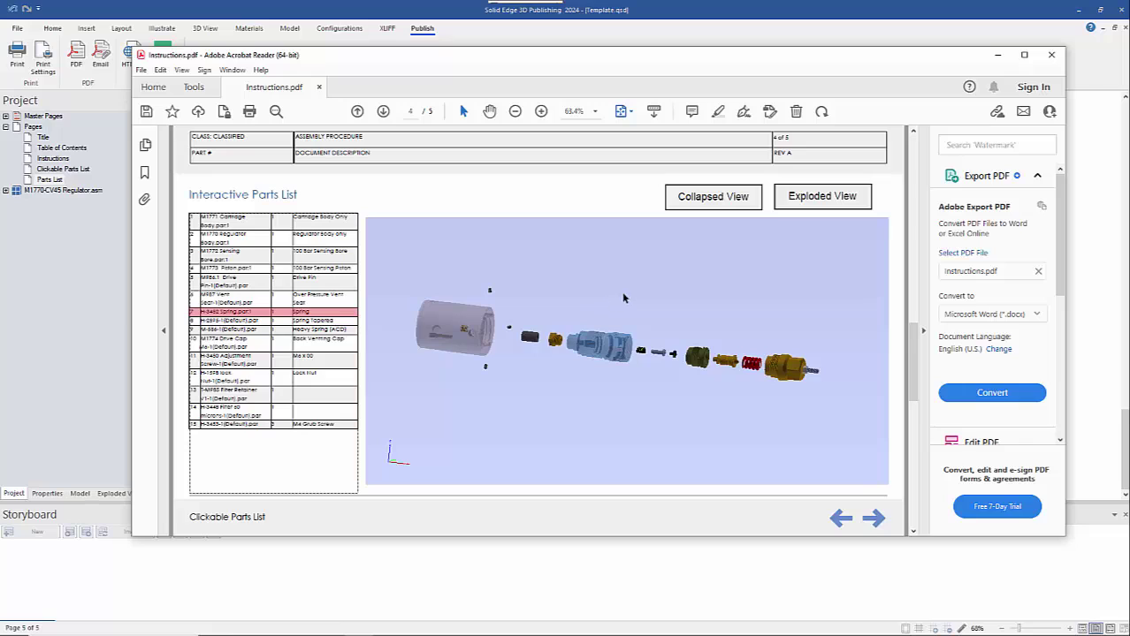
View the PDF's final Parts List page, and close the PDF without saving changes
left_click(873, 518)
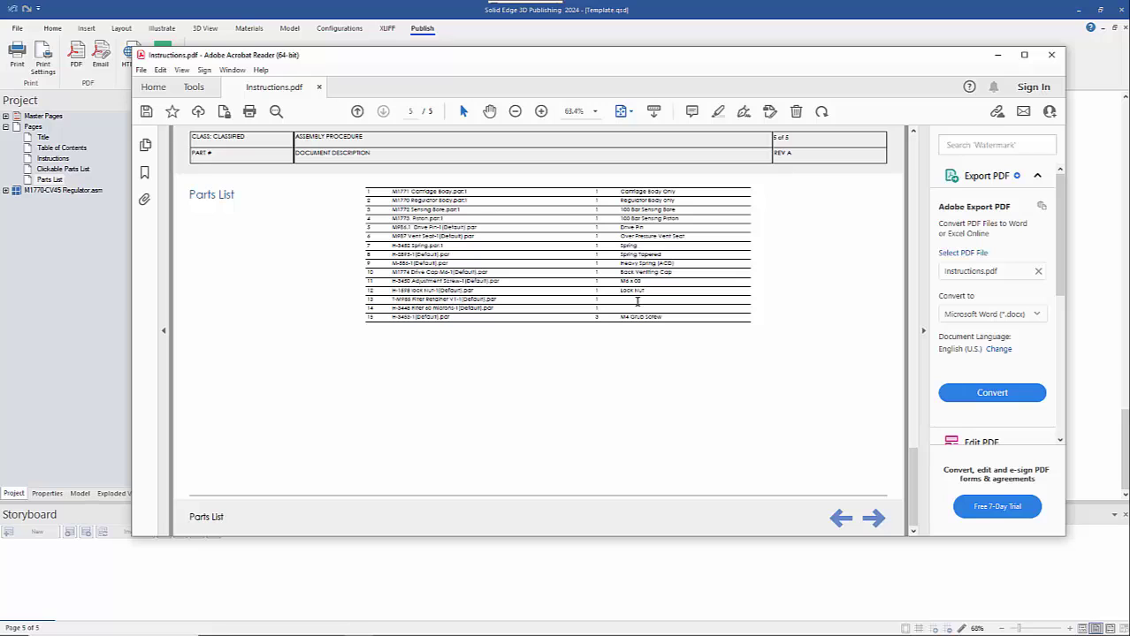
left_click(1051, 55)
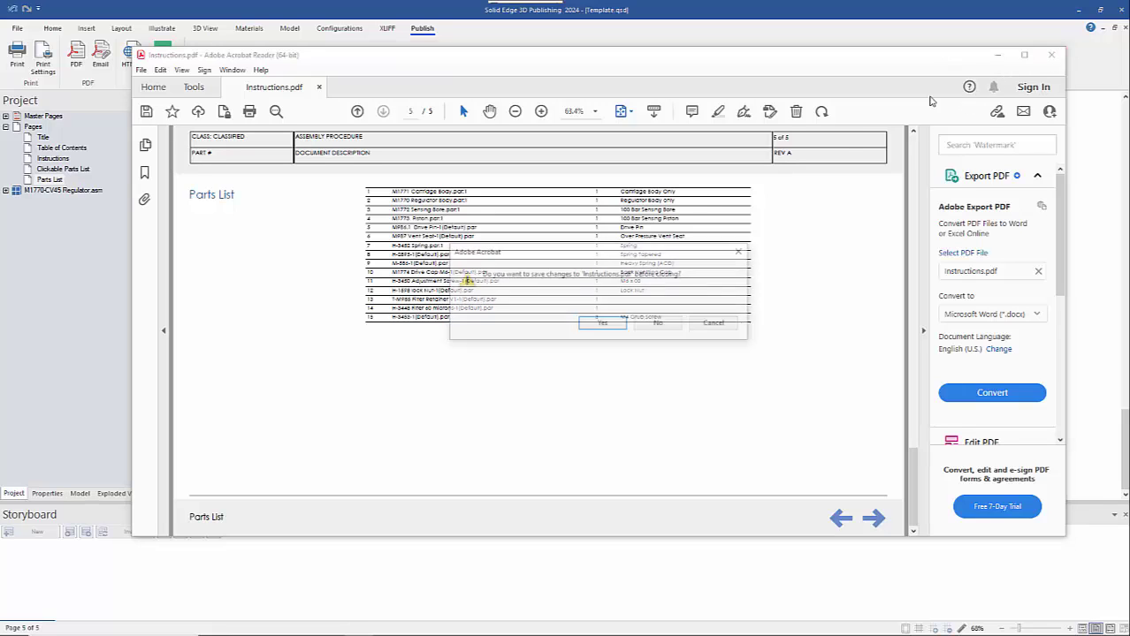
left_click(658, 324)
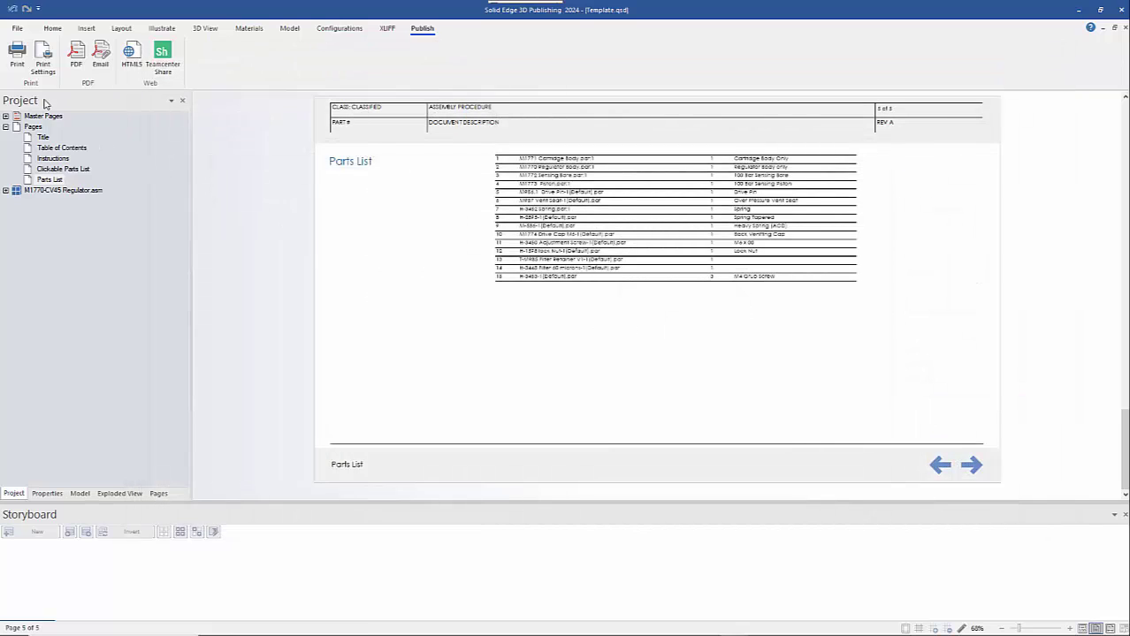
Open the file management options for the work instructions document
left_click(15, 28)
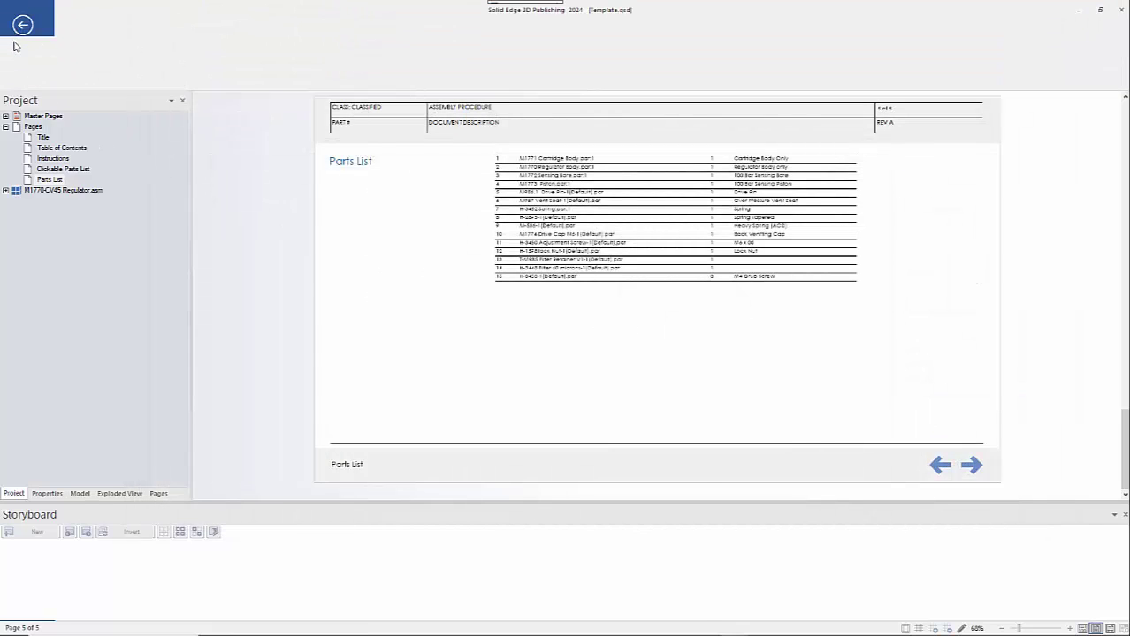